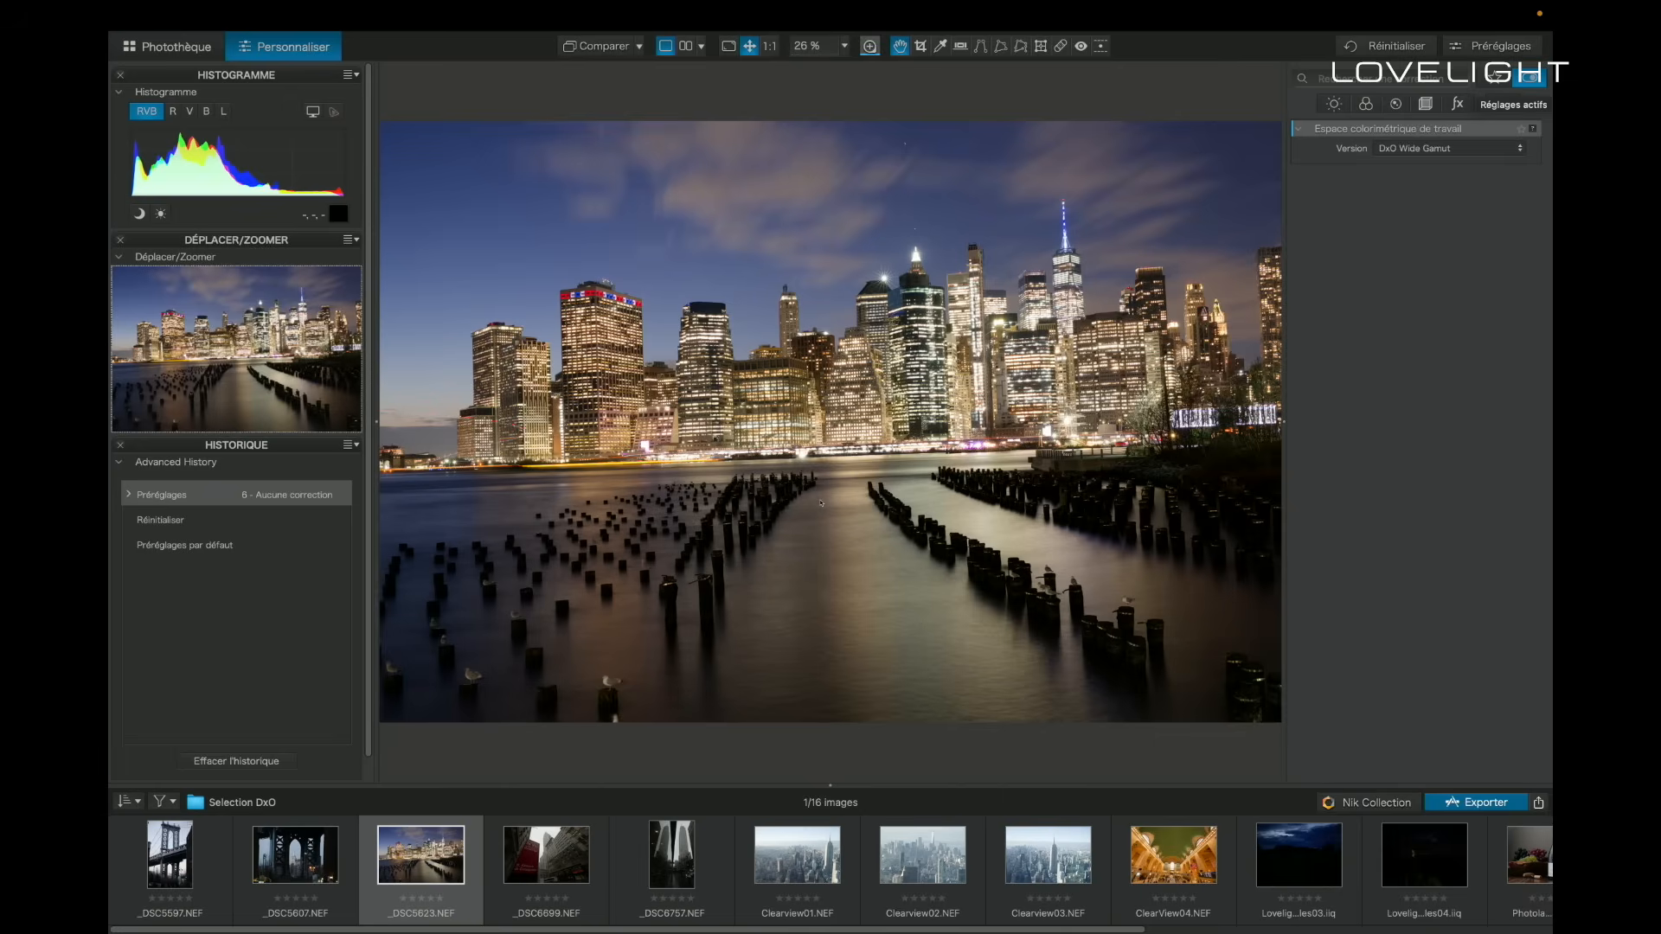
- Apply the general preset 2 - DxO Standard to the night skyline photo _DSC5623.NEF
left_click(1505, 104)
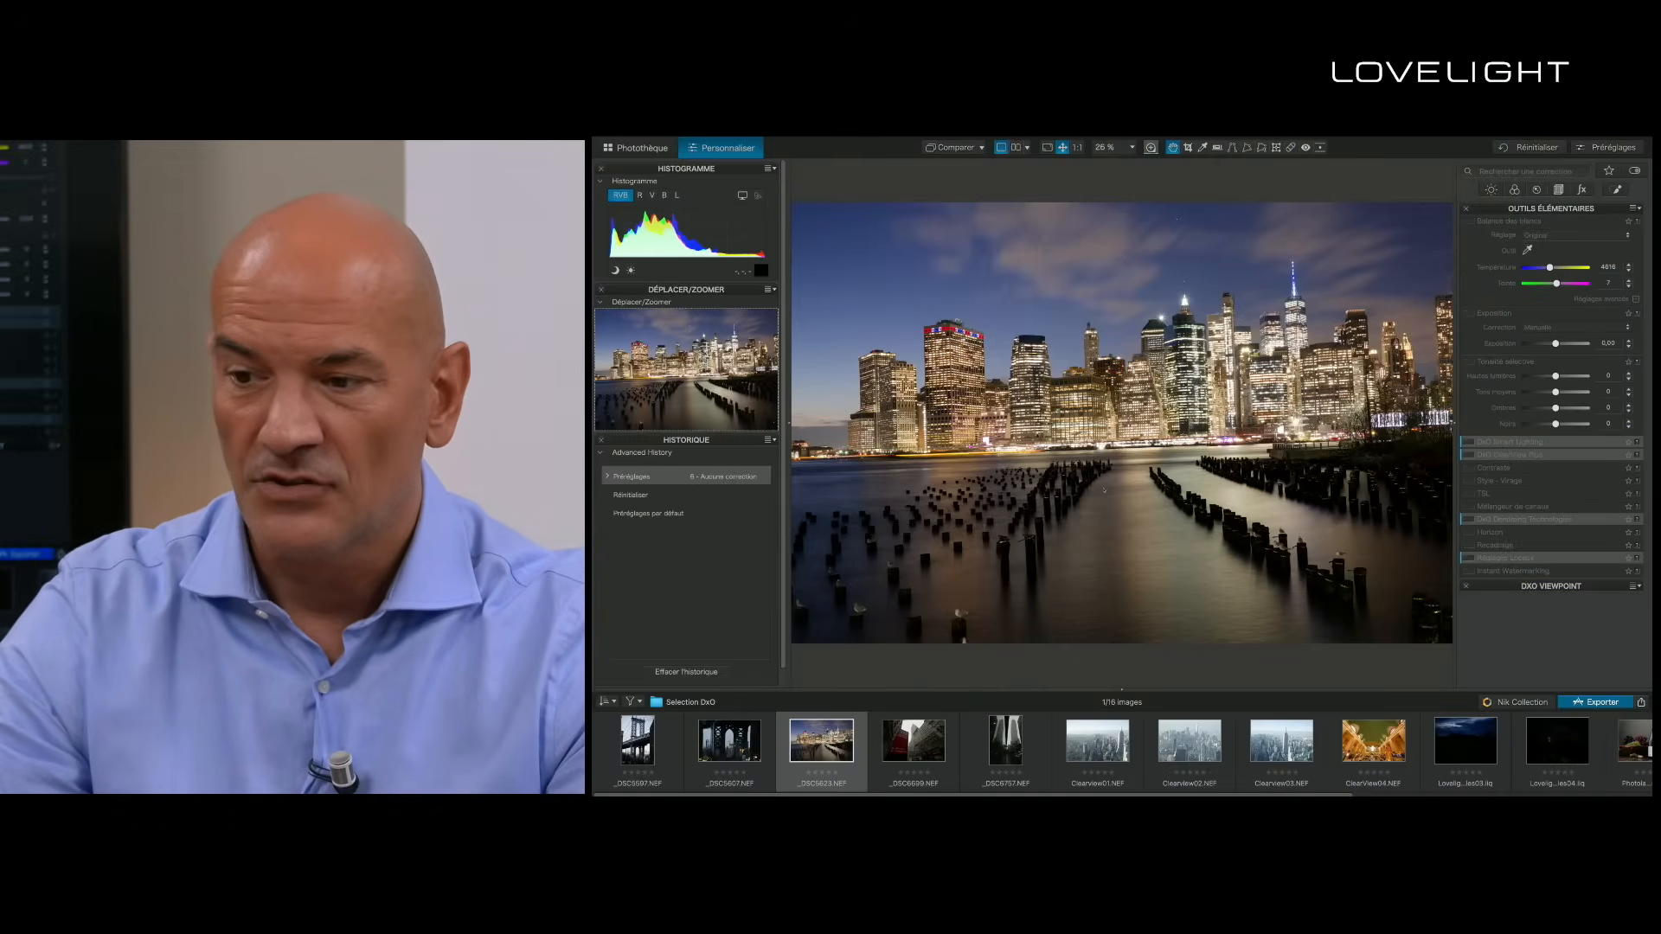
left_click(1607, 147)
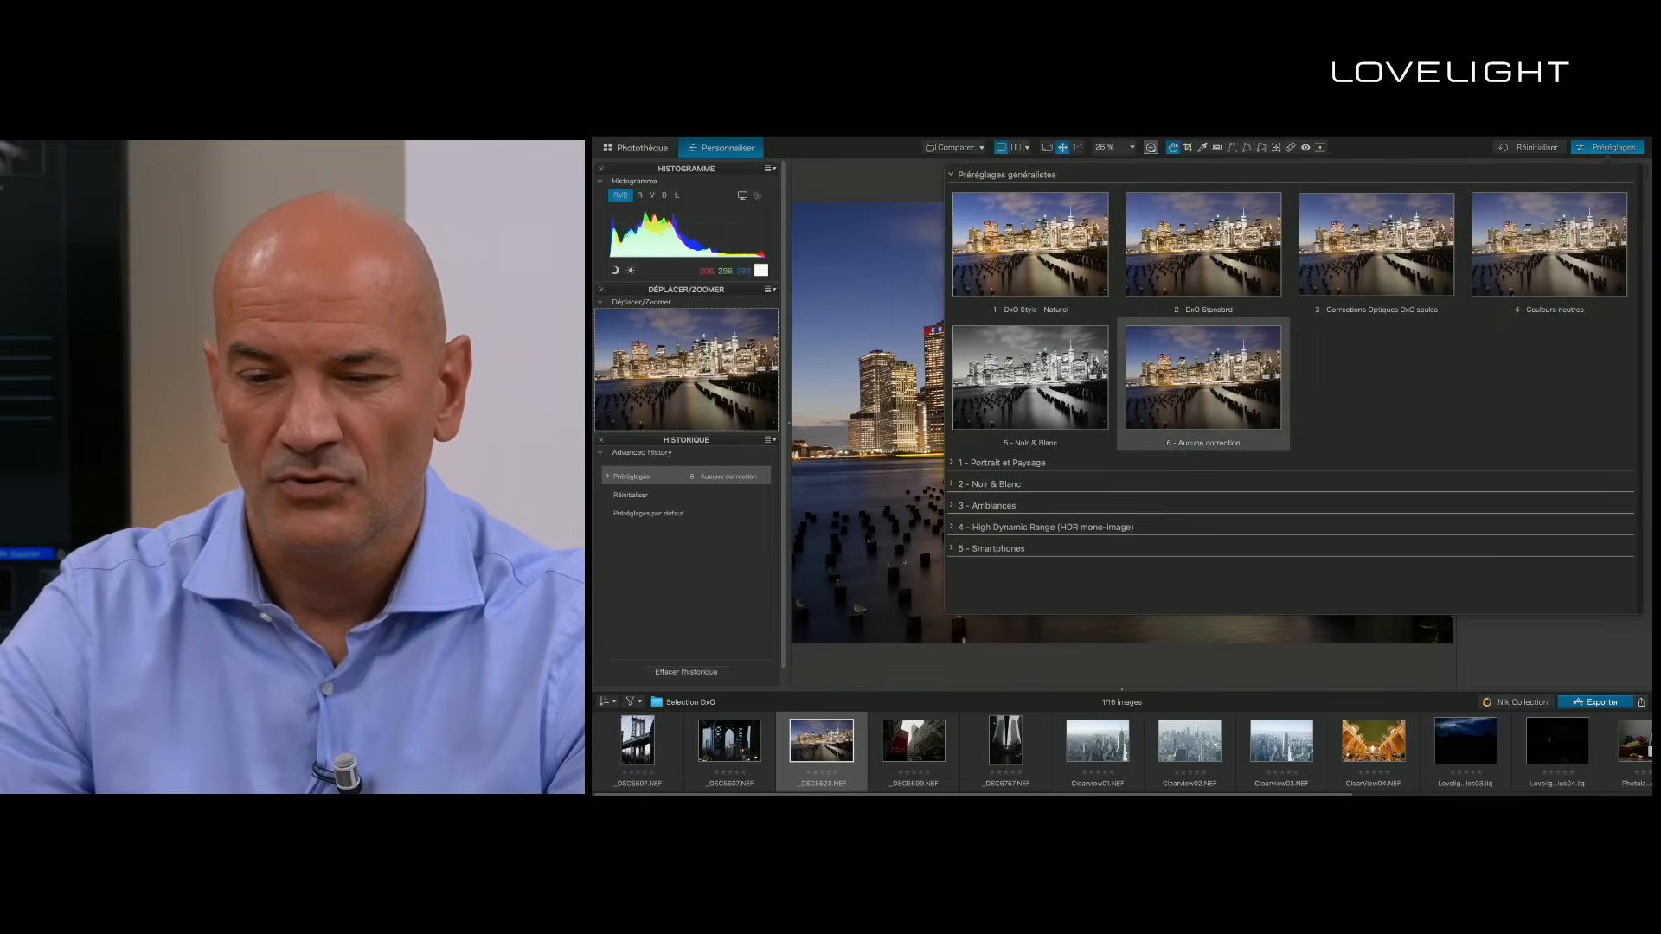
left_click(1203, 244)
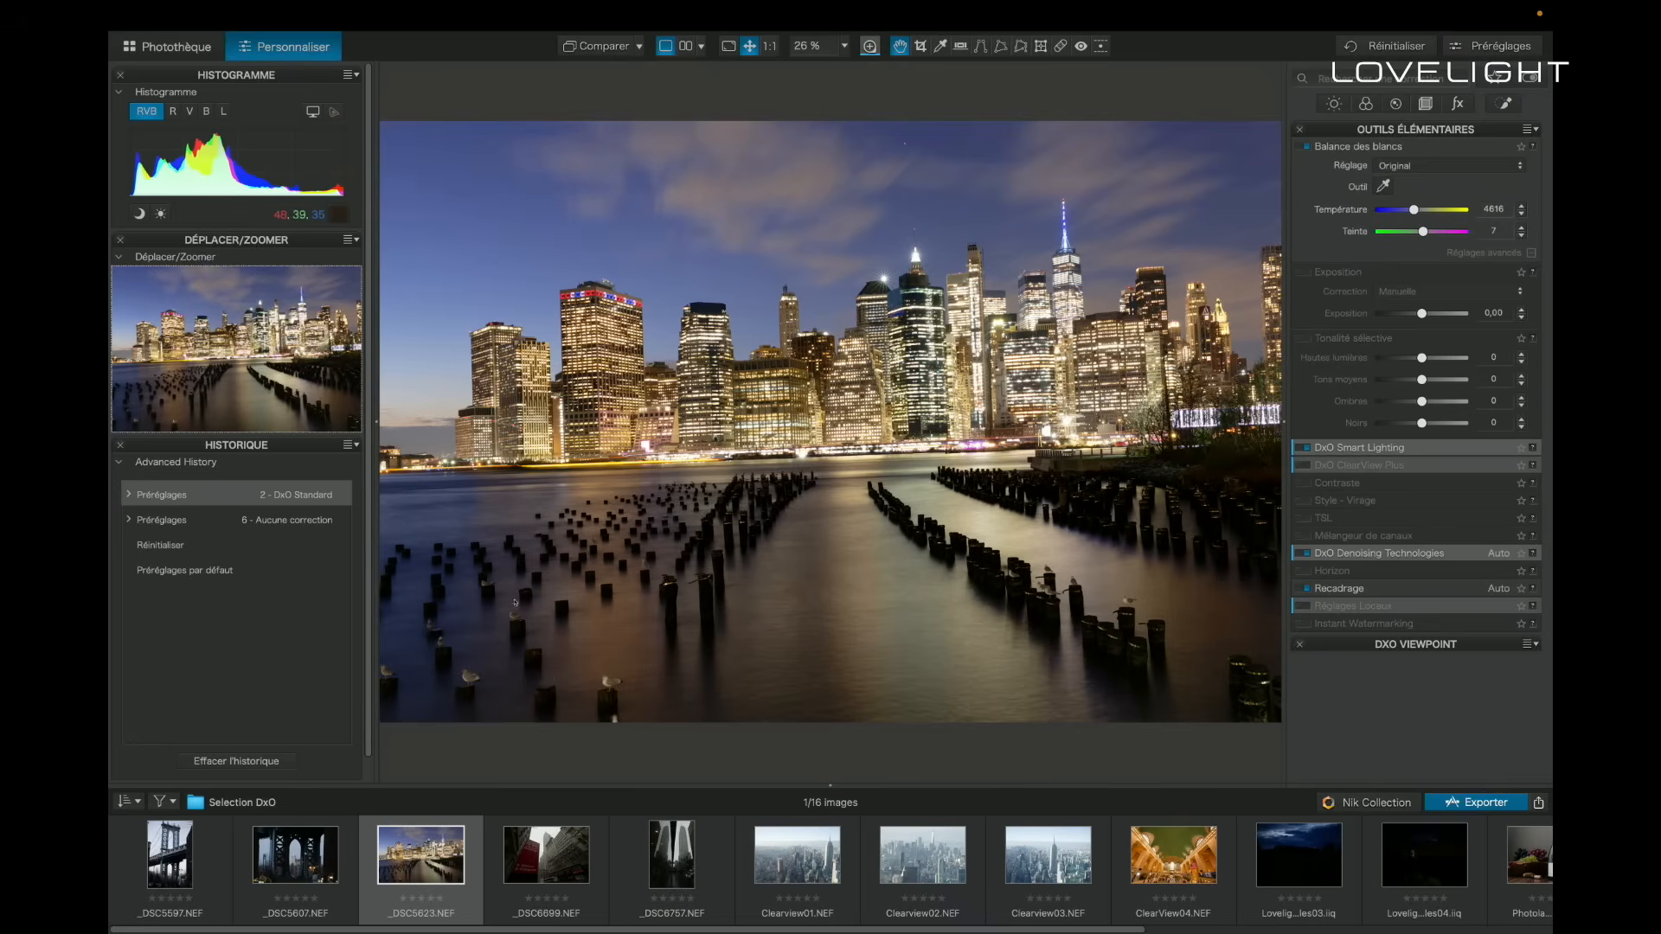
- Straighten the night skyline photo by about 2.57 with the Horizon tool, following the waterline below the buildings
key("h")
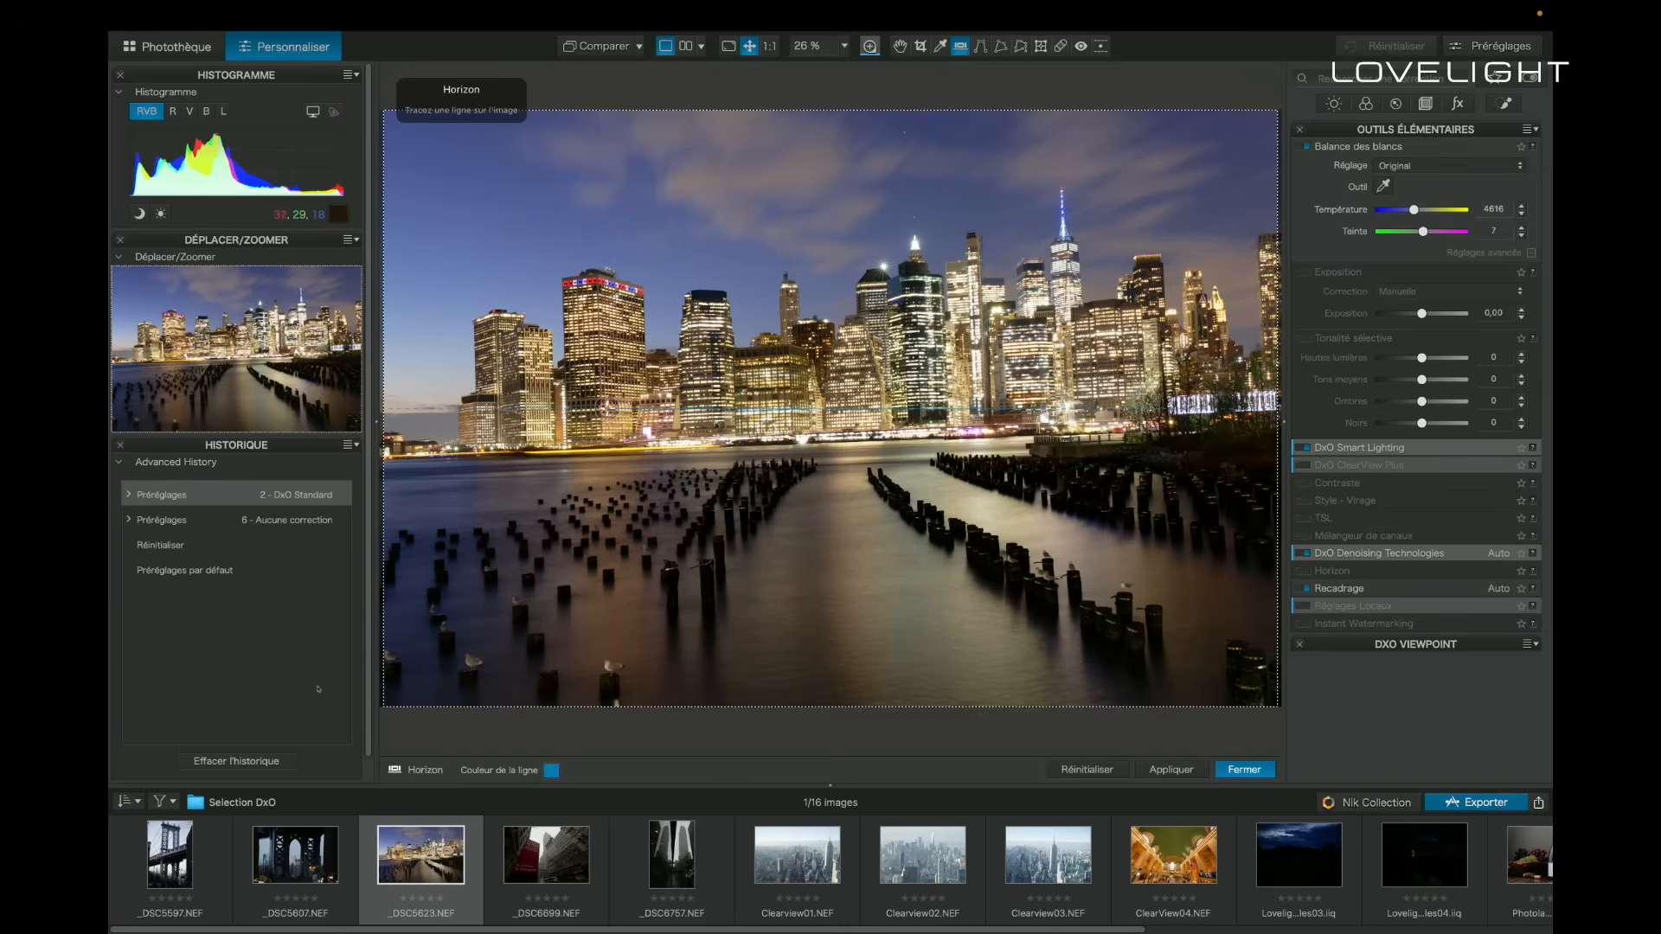
mouse_move(522, 455)
left_mouse_down()
mouse_move(1126, 412)
mouse_move(1211, 424)
left_mouse_up()
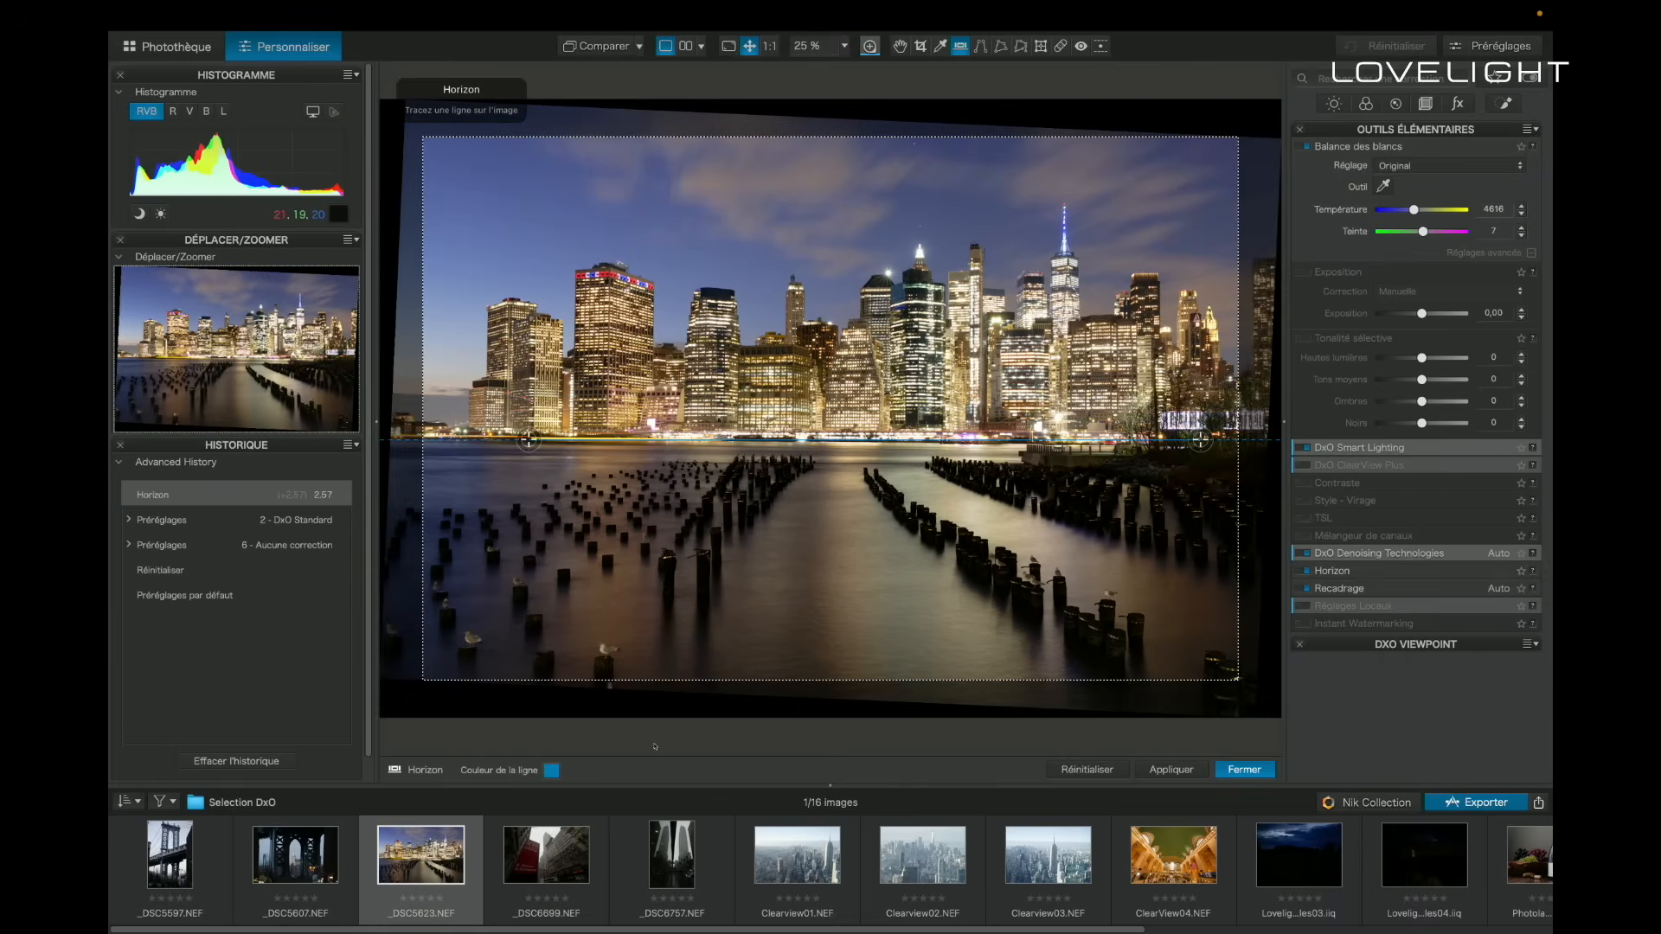
key("Return")
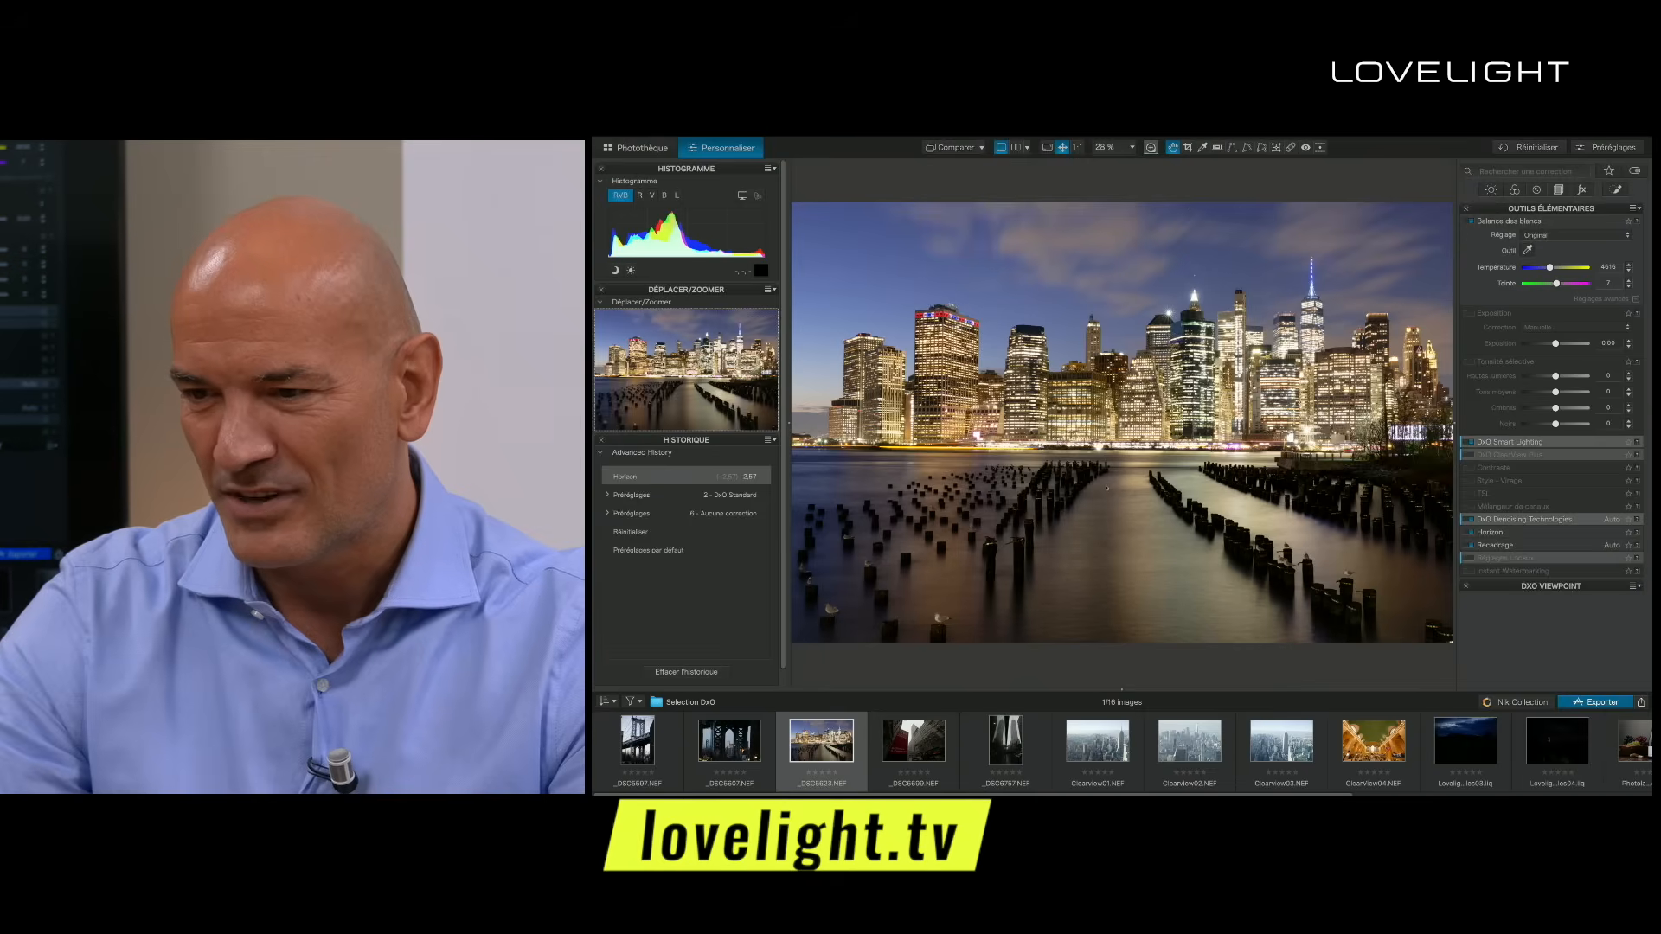
- Add a graduated filter rising from the water to the shoreline, set its exposure to 0.67, and finish the local adjustments
left_click(1503, 103)
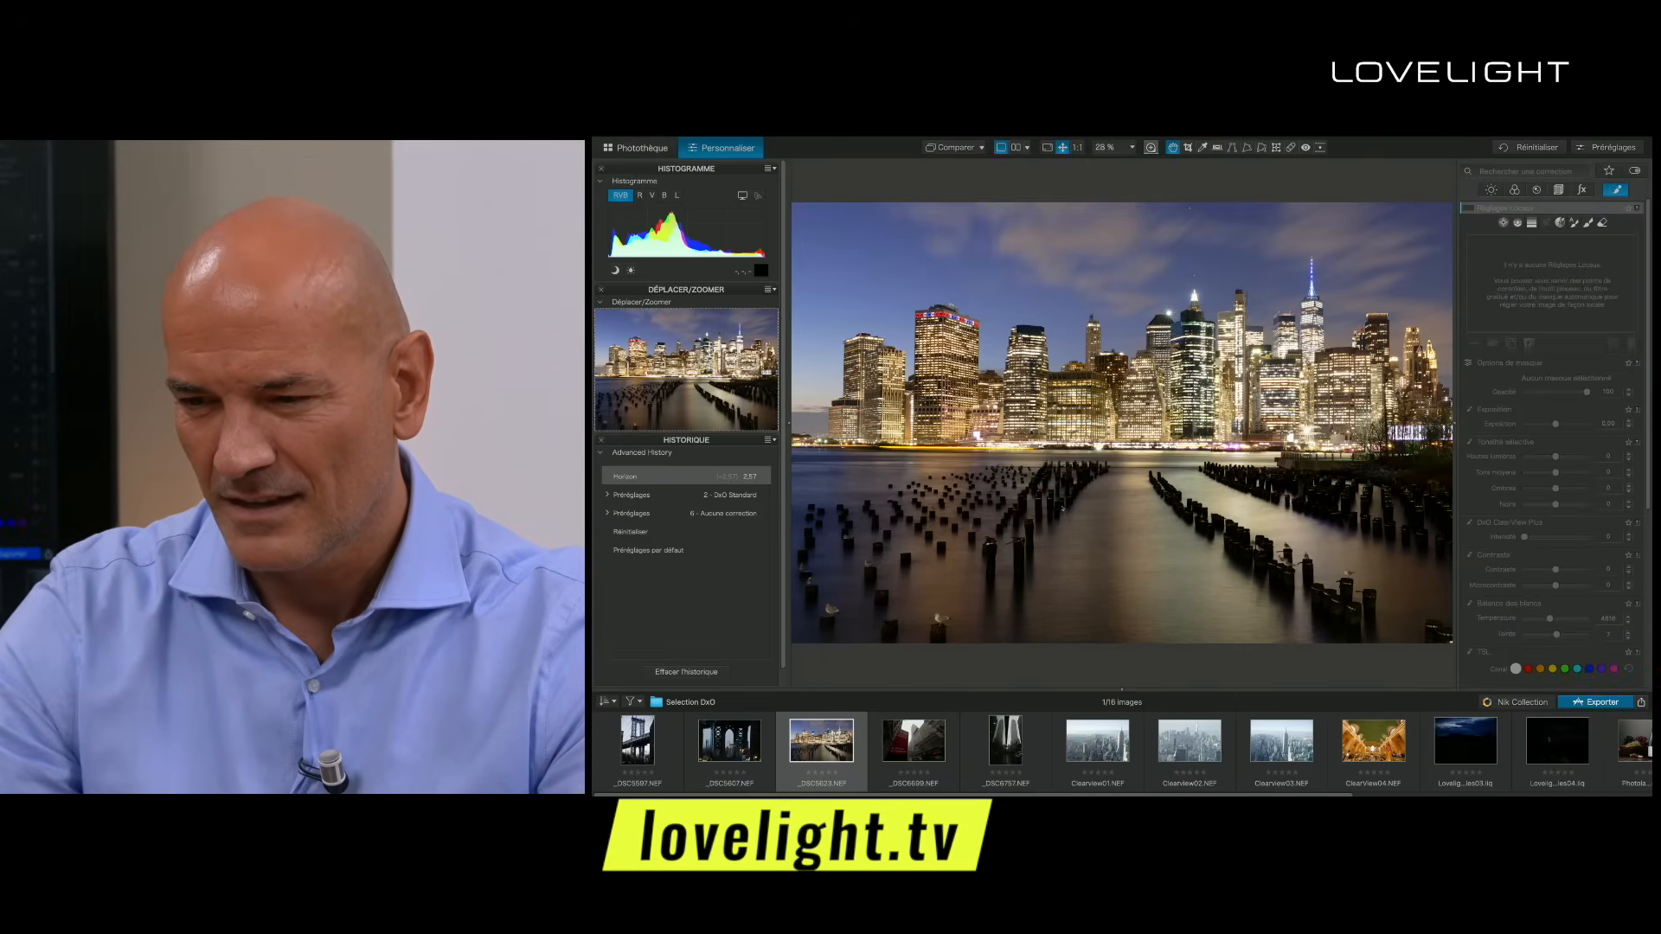
key("g")
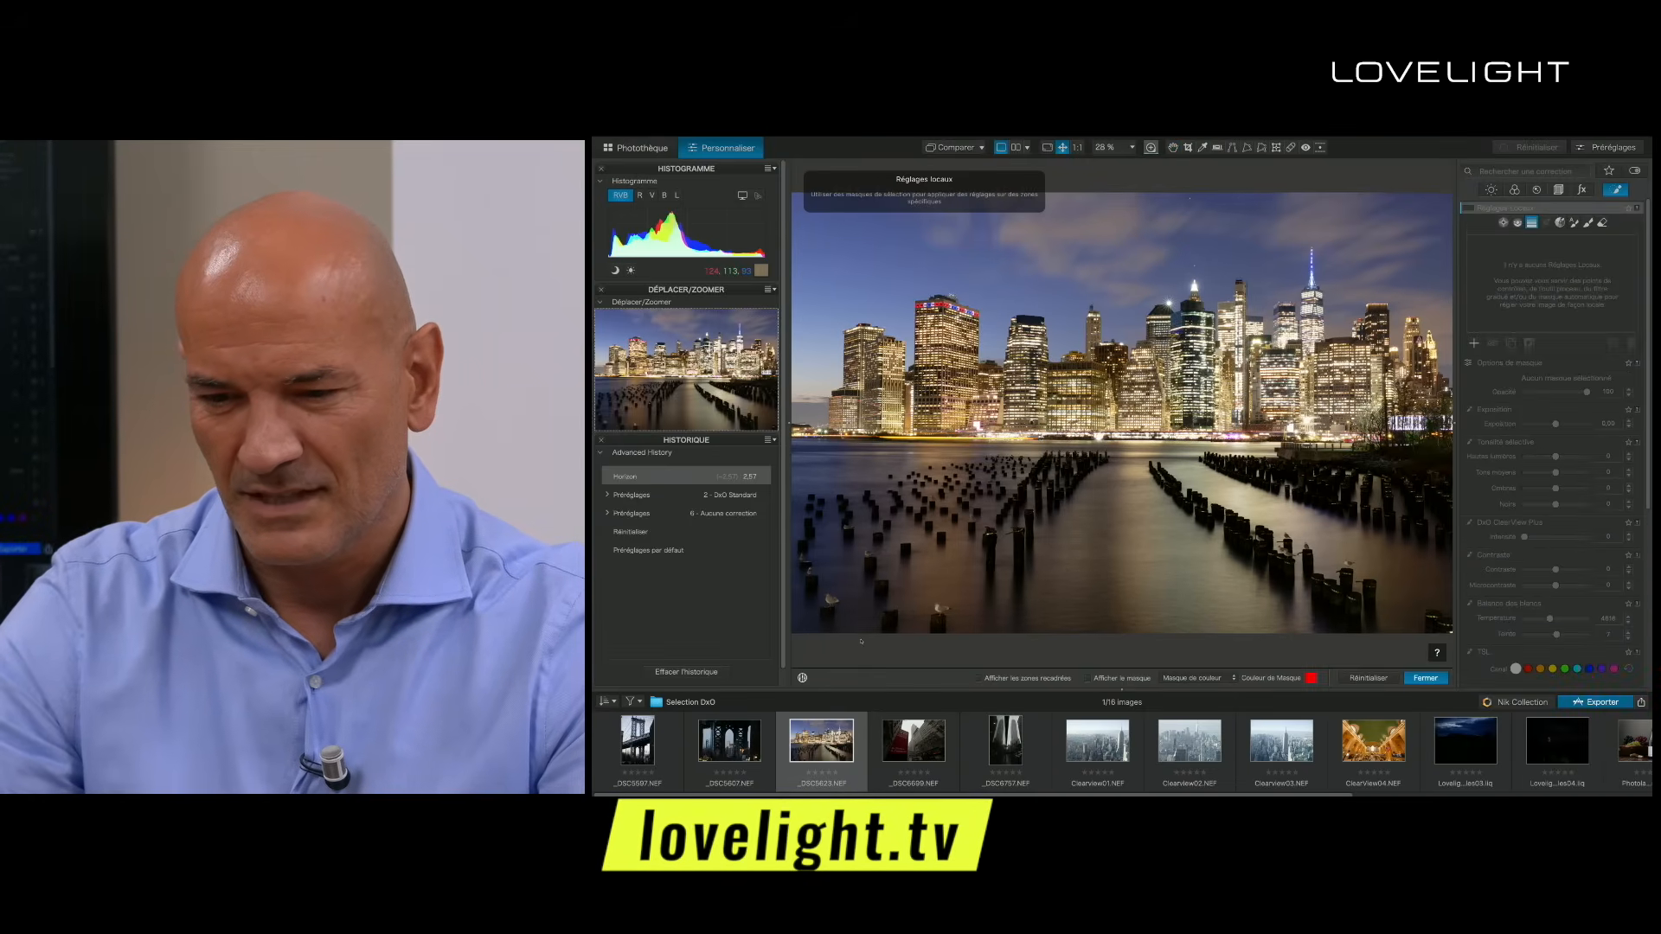
left_click_drag(1127, 548, 1127, 432)
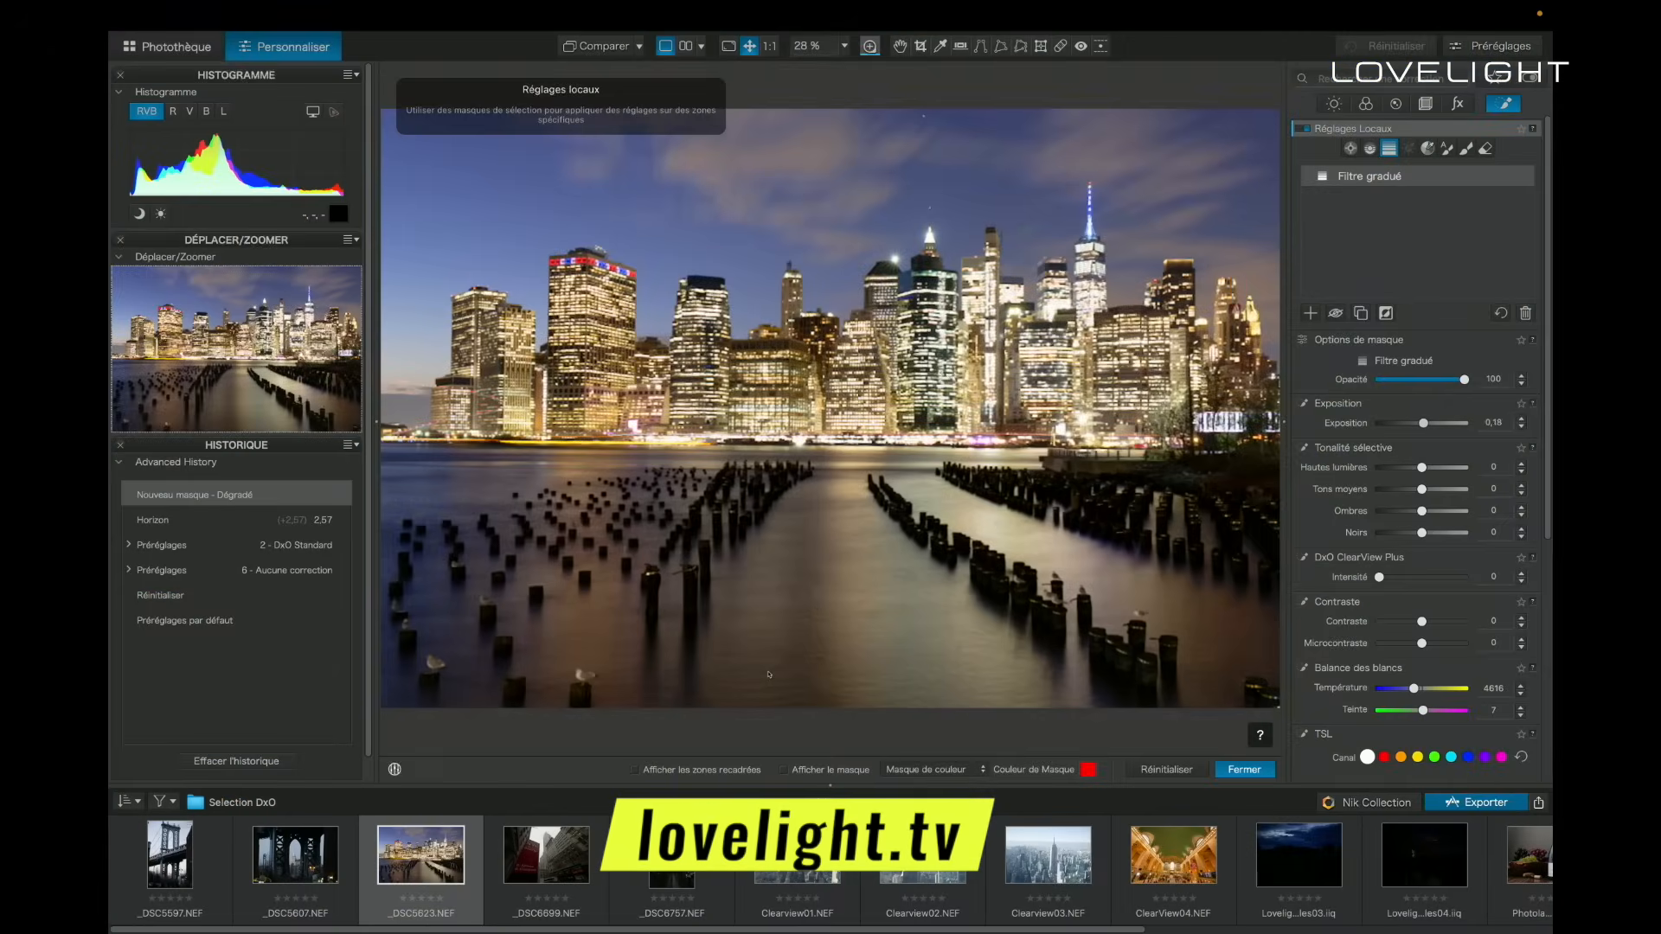
left_click_drag(1424, 423, 1429, 423)
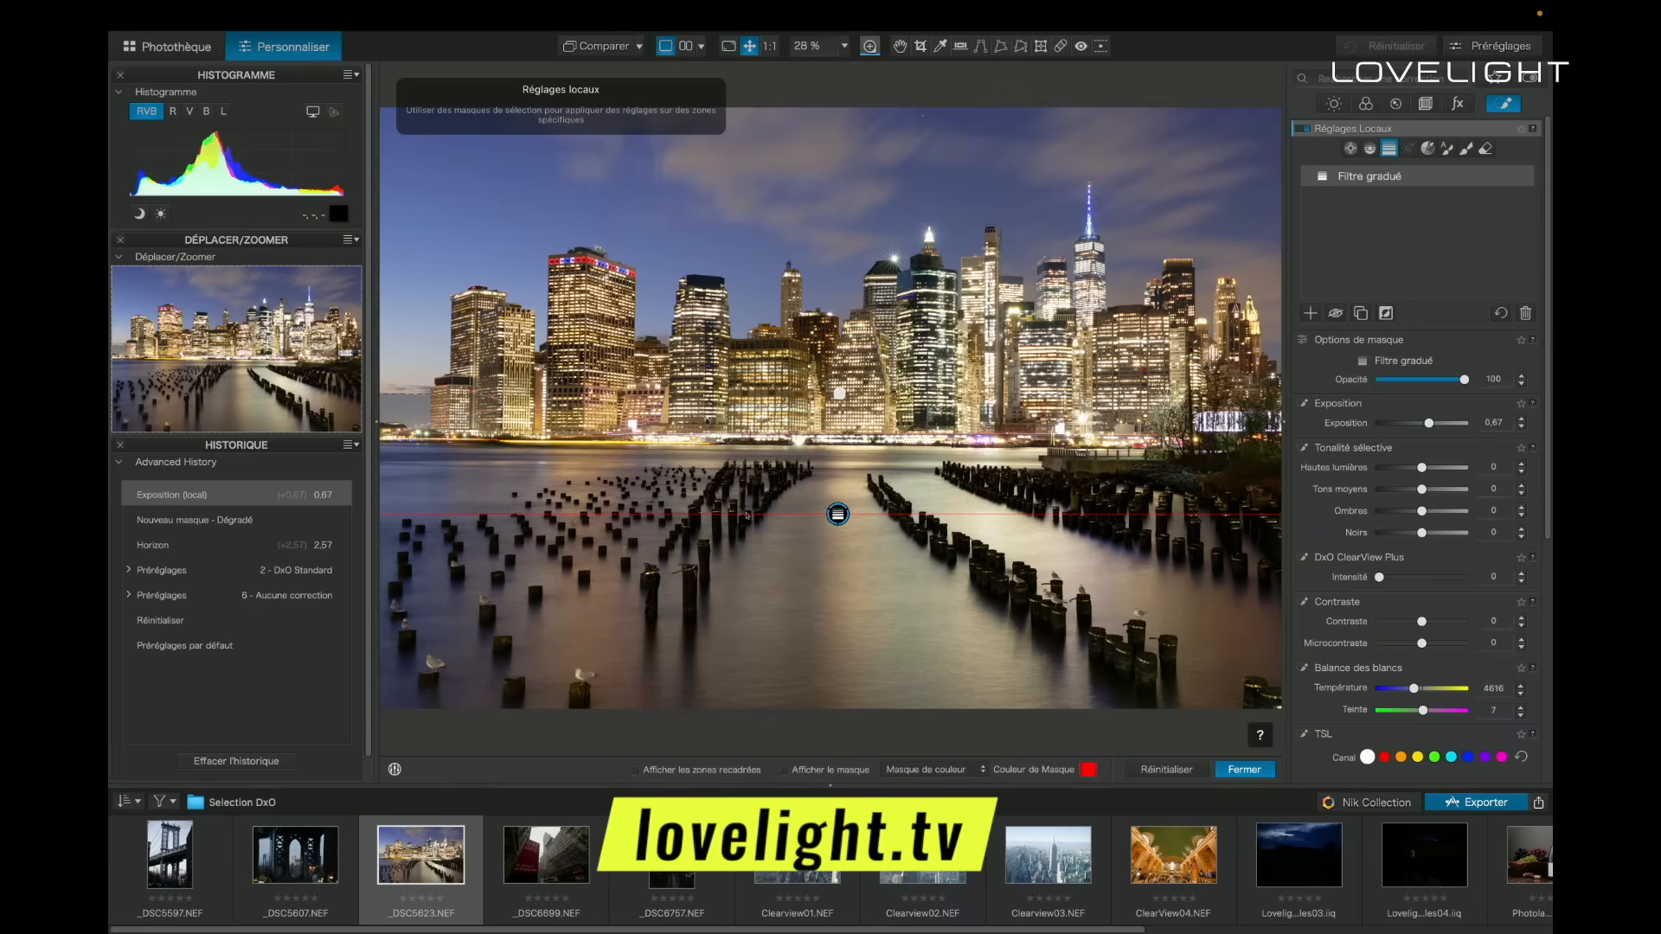
left_click(1334, 104)
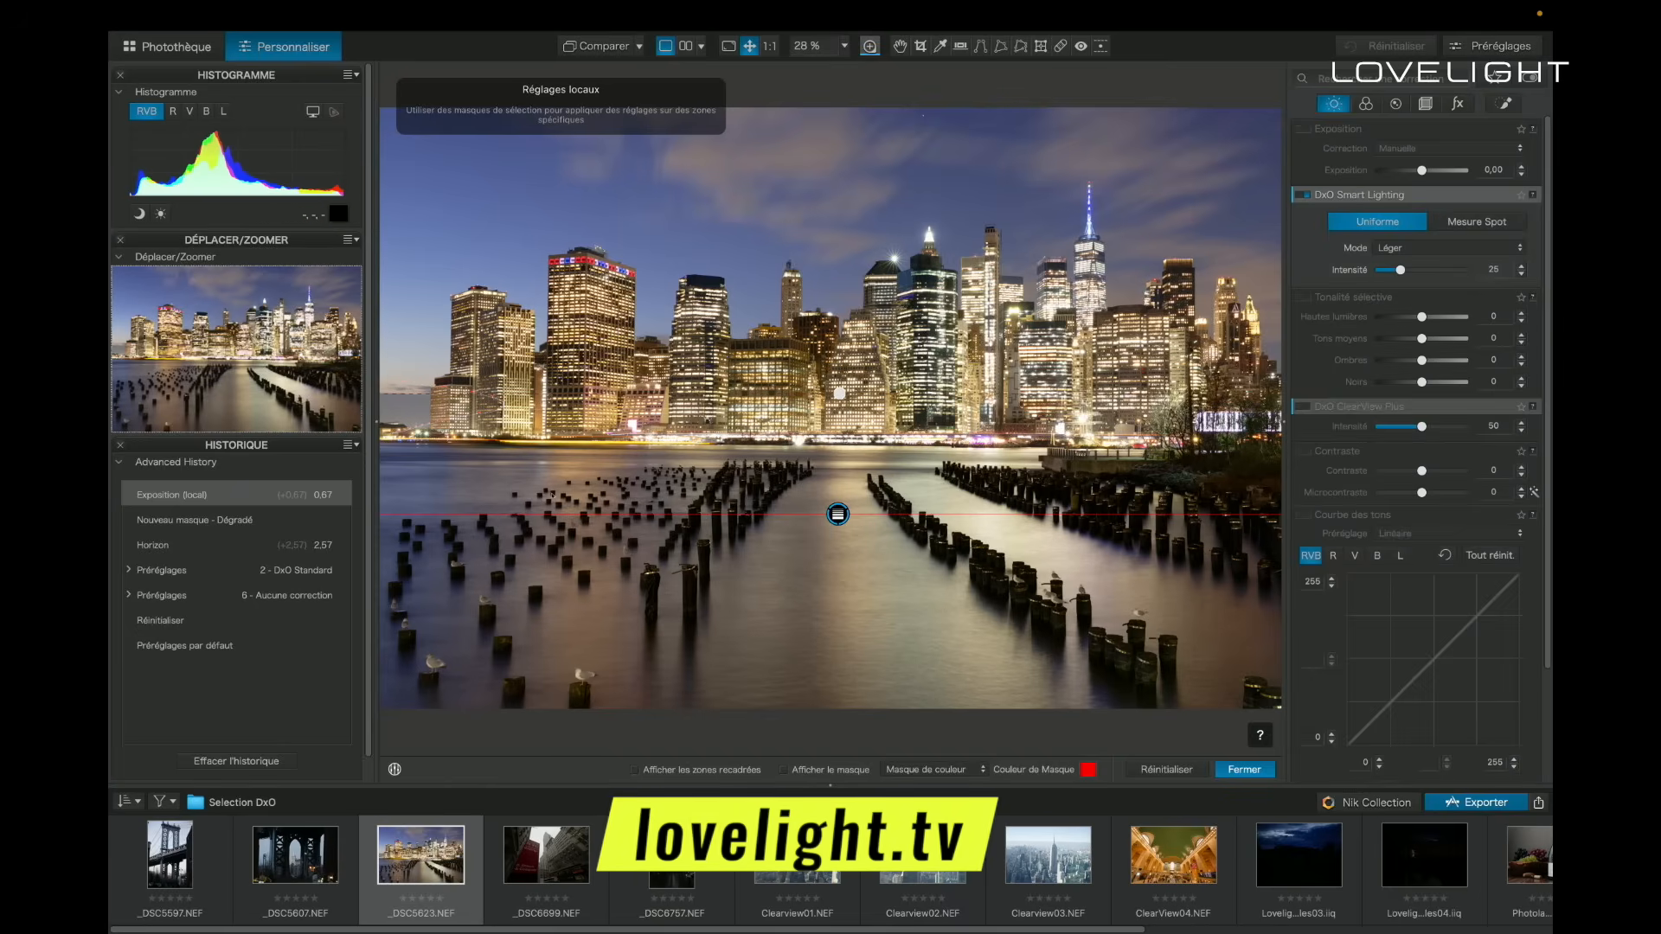
left_click(1243, 769)
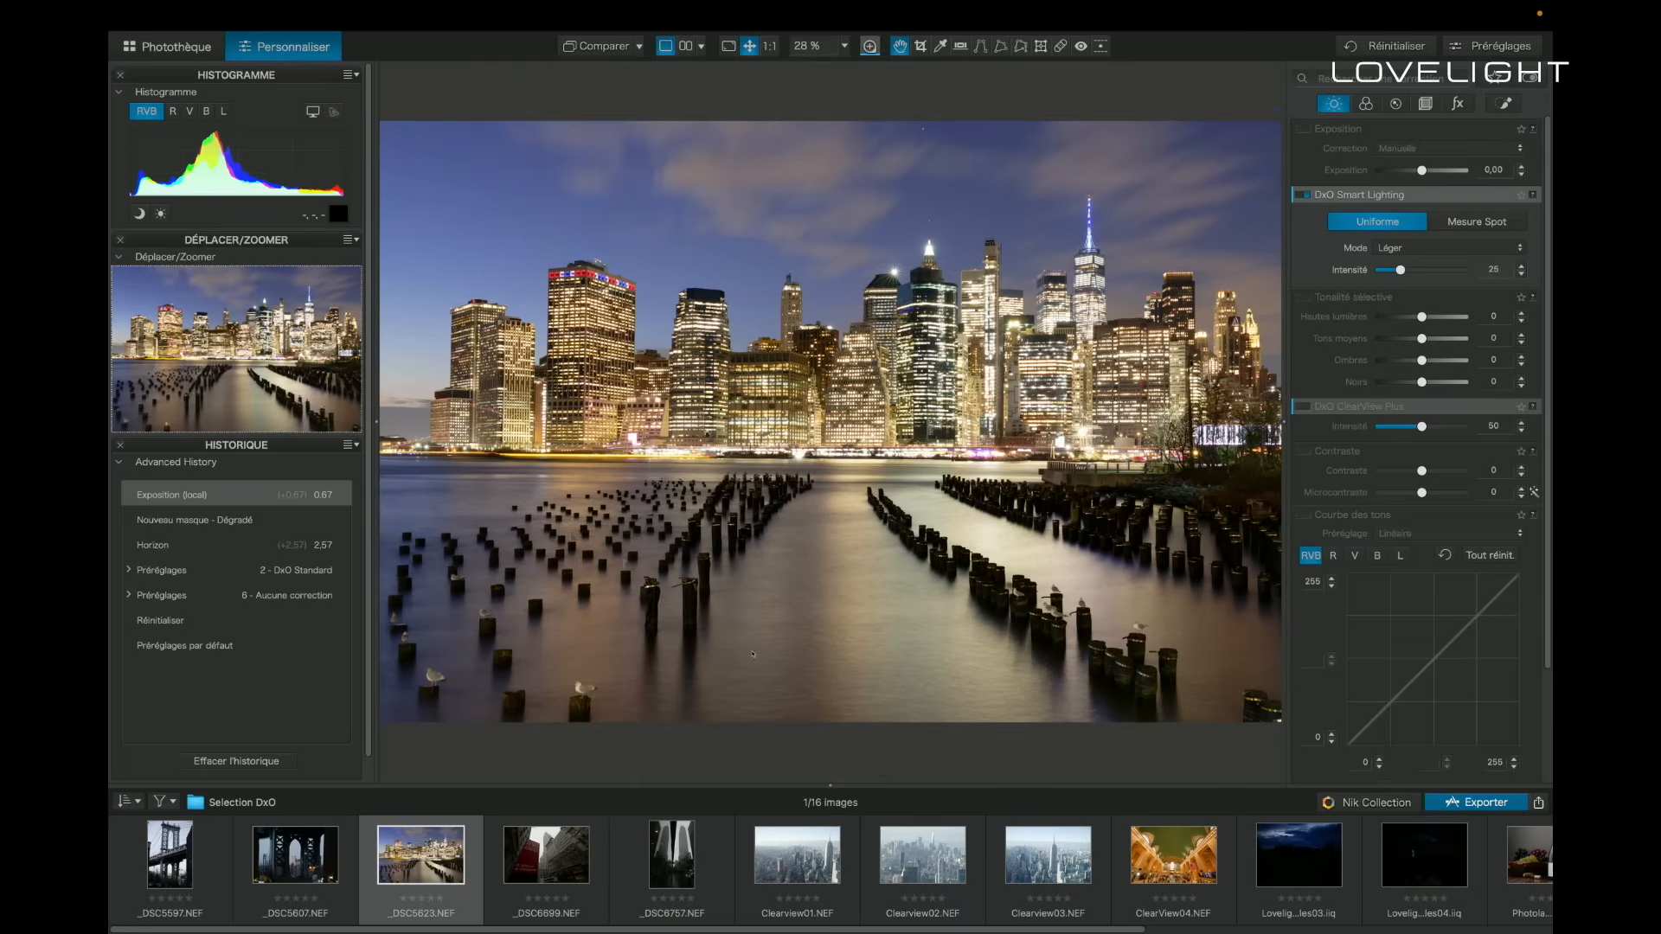
- Review the available corrections for light, colour, detail and geometry, along with the essential tools
scroll(1418, 410, "down", 1)
left_click(1366, 103)
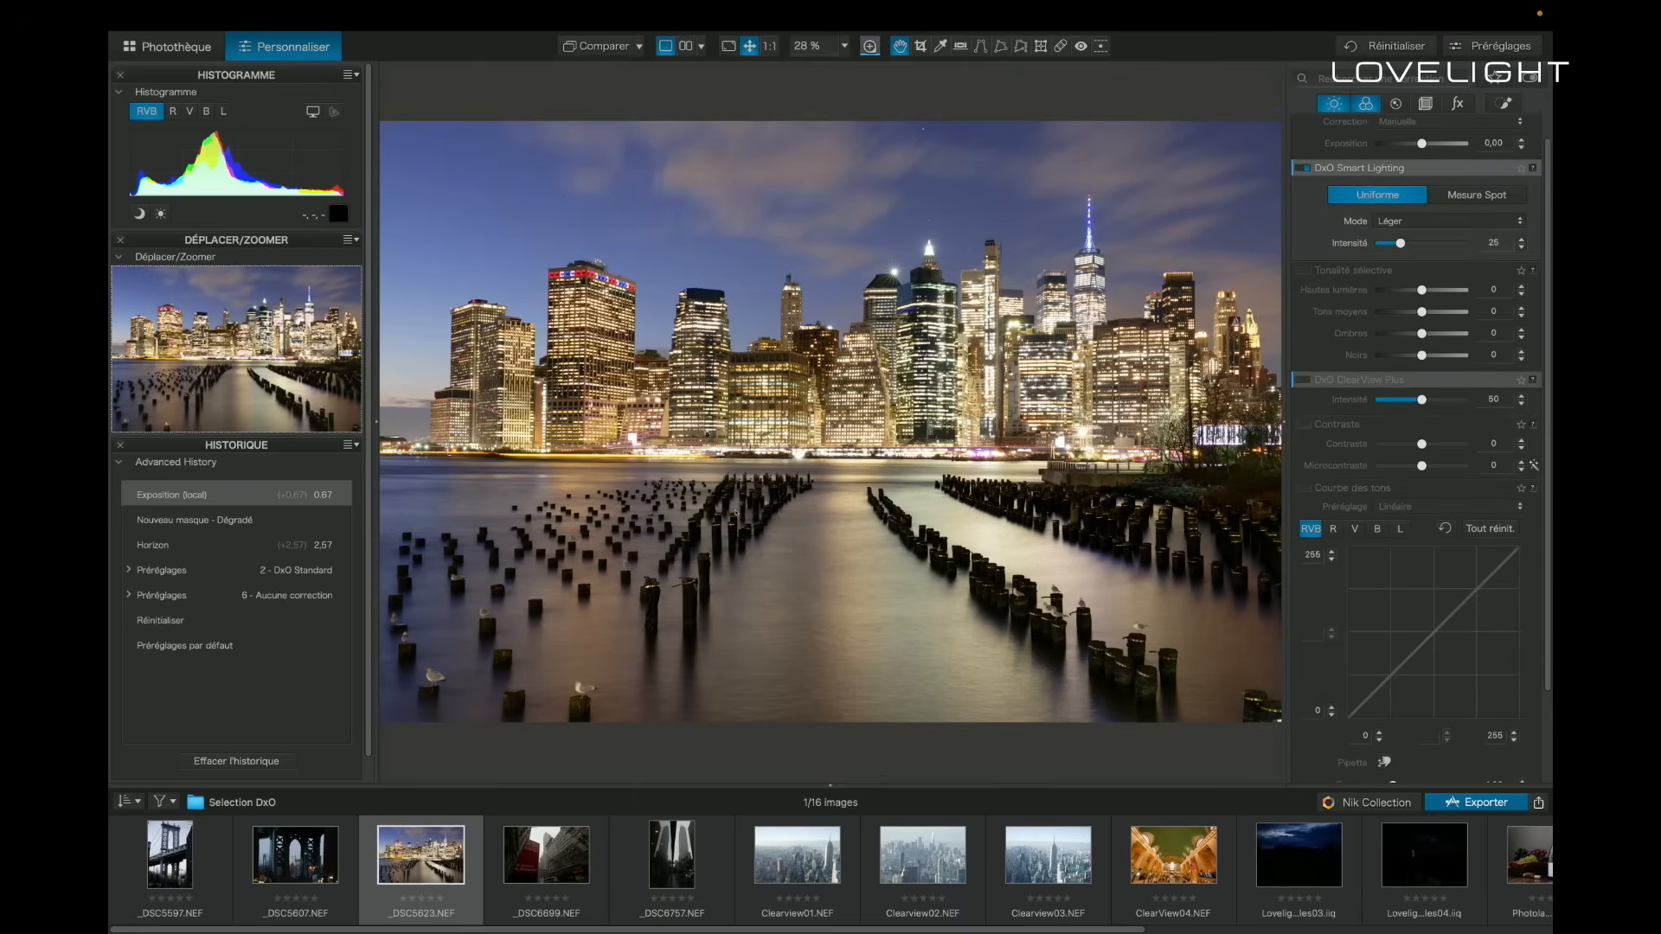
scroll(1418, 432, "down", 5)
scroll(1419, 447, "down", 1)
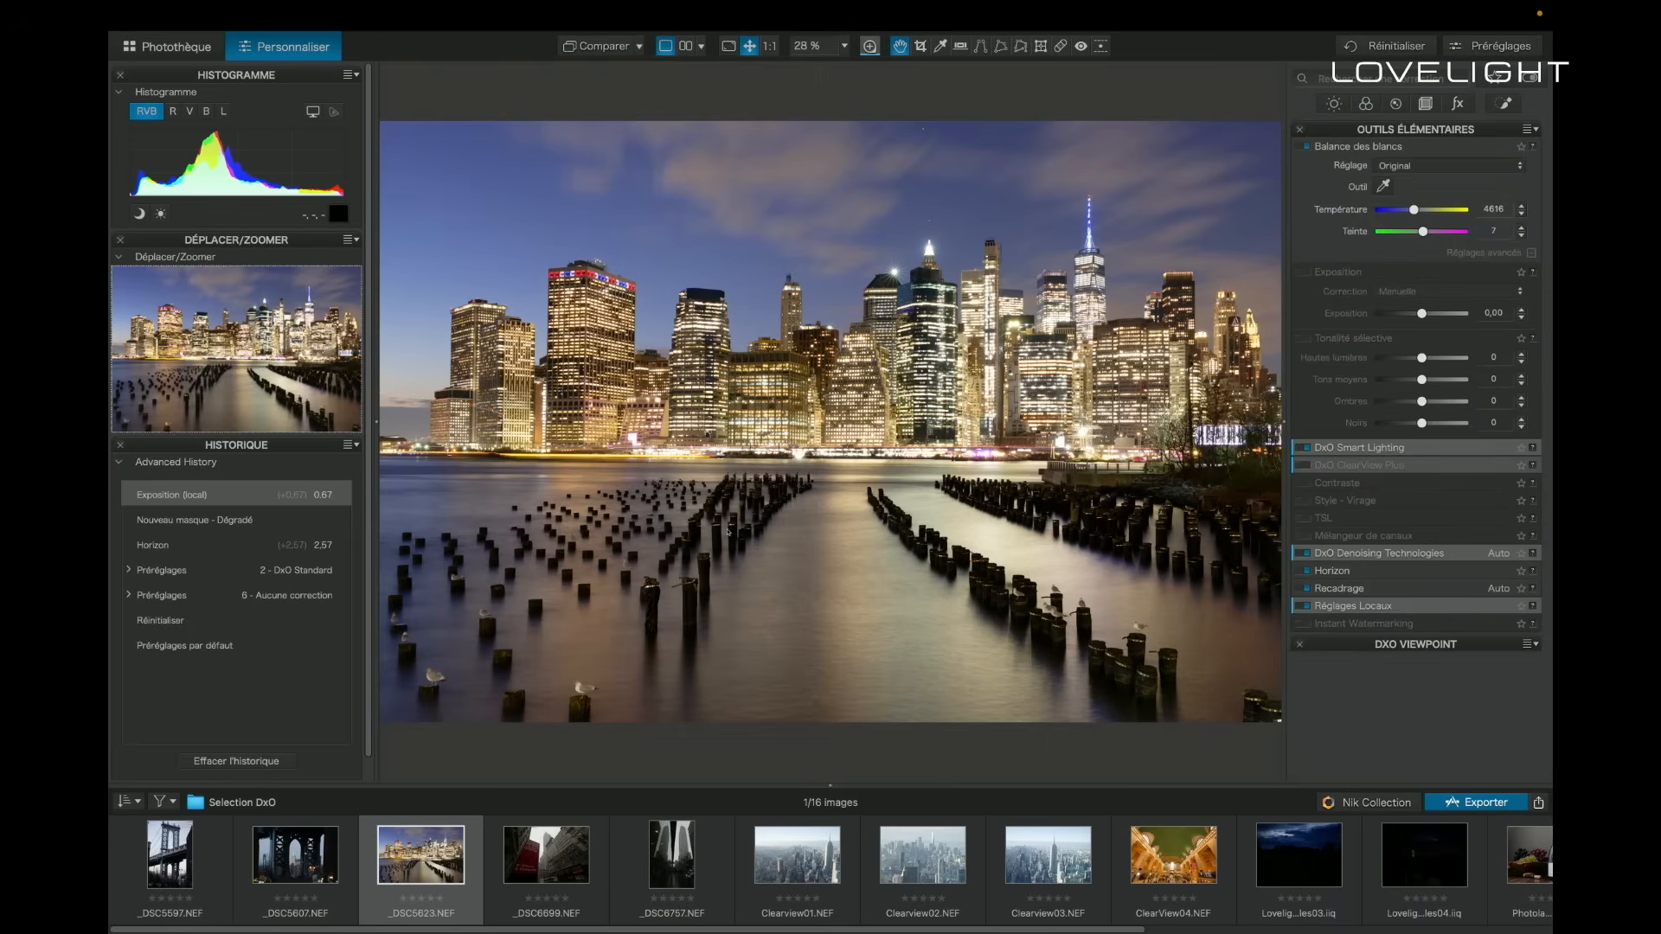
left_click(1415, 130)
left_click(1415, 130)
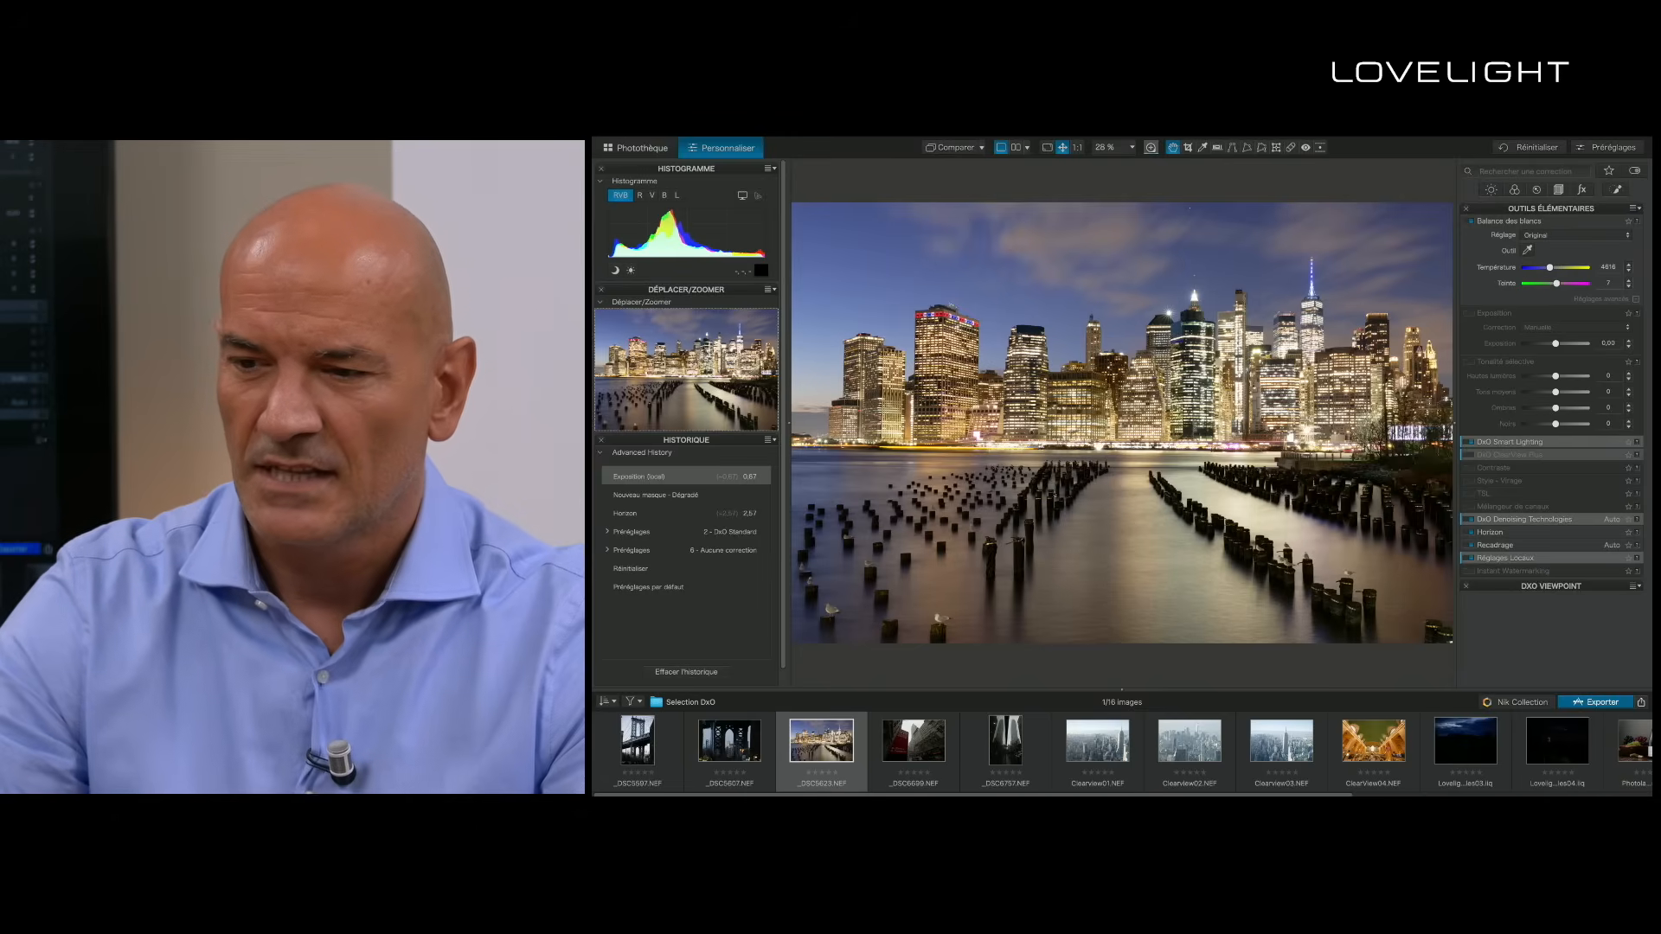
left_click(1490, 189)
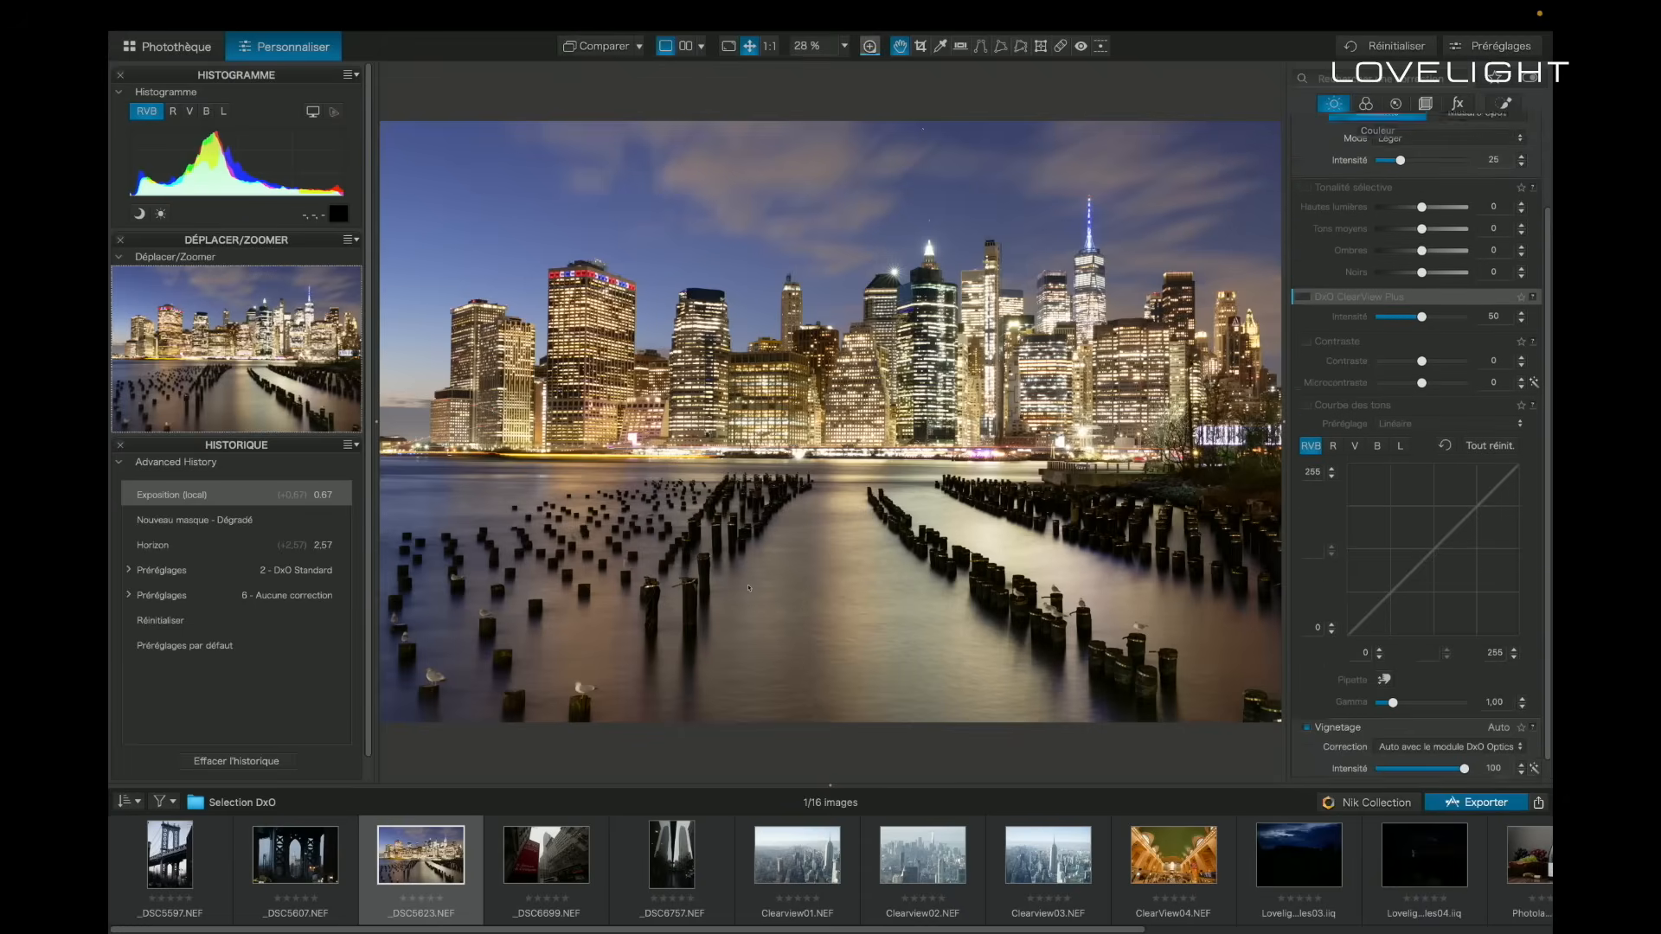
scroll(1417, 450, "down", 4)
scroll(1416, 450, "up", 1)
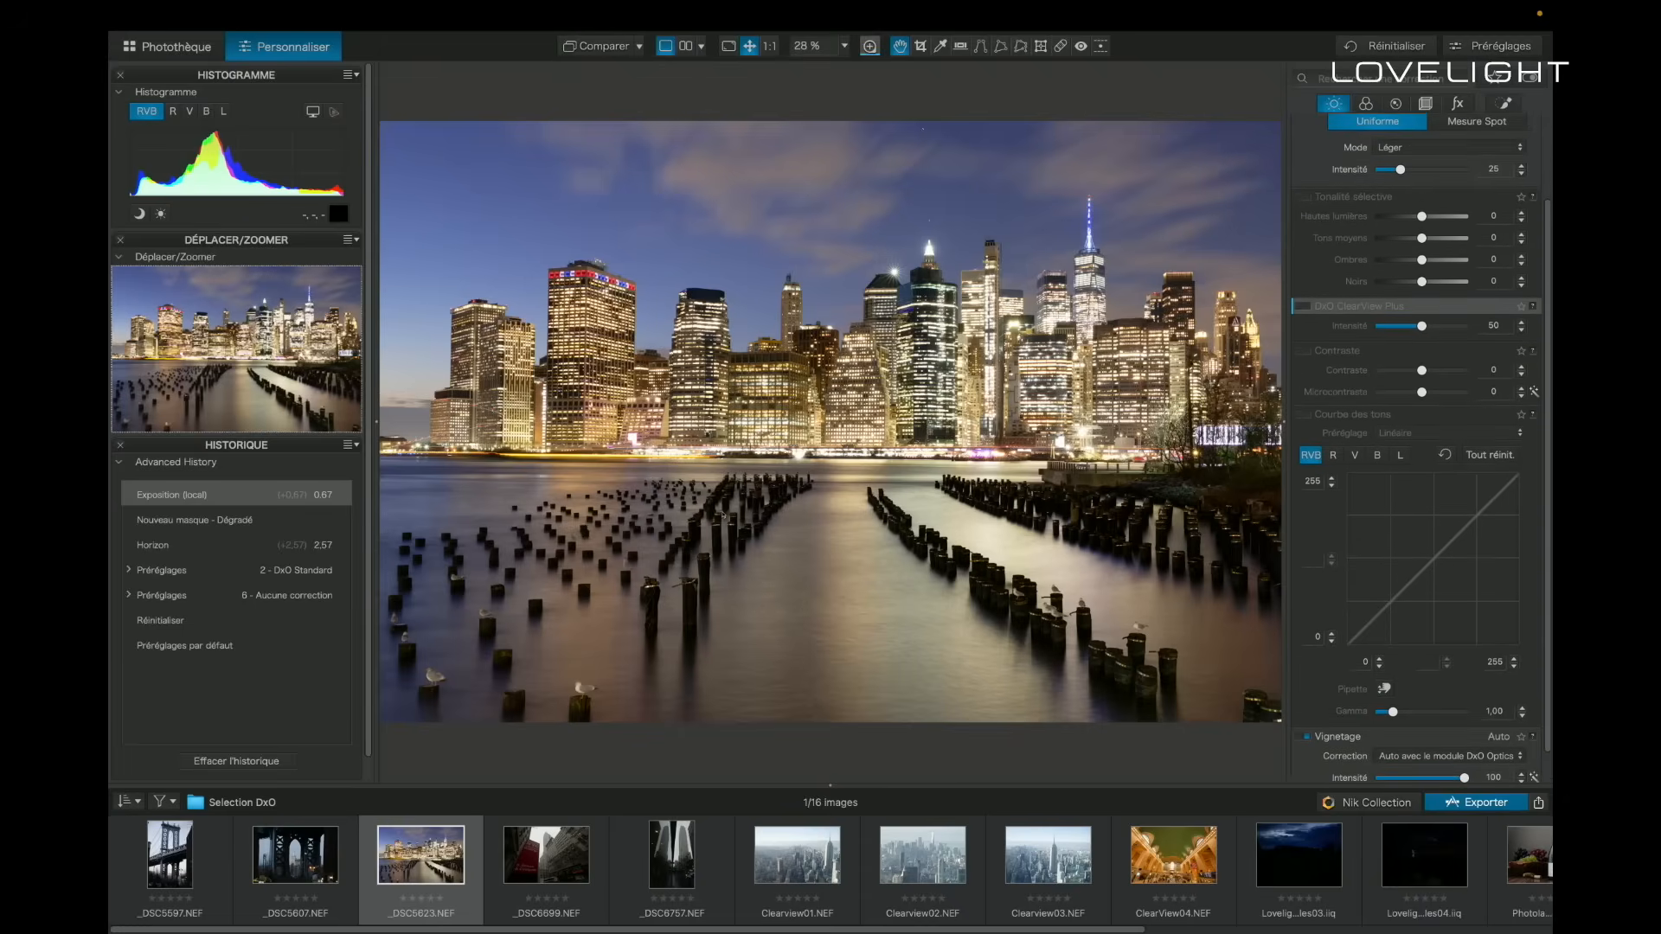
left_click(1366, 104)
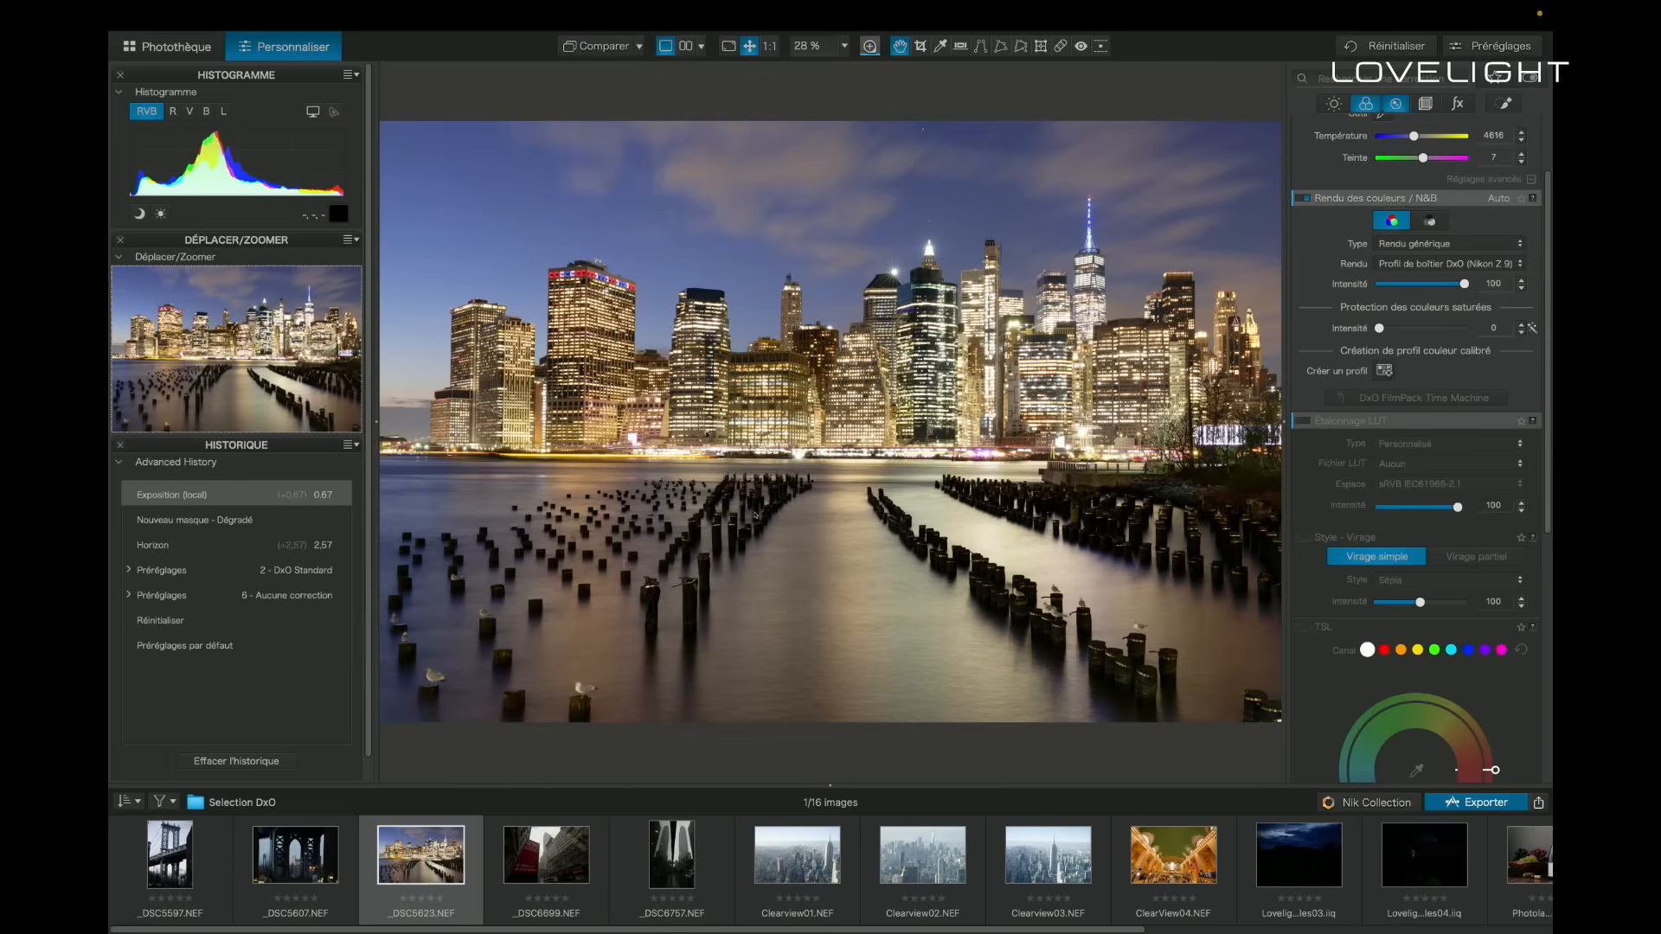
left_click(1395, 104)
left_click(1426, 104)
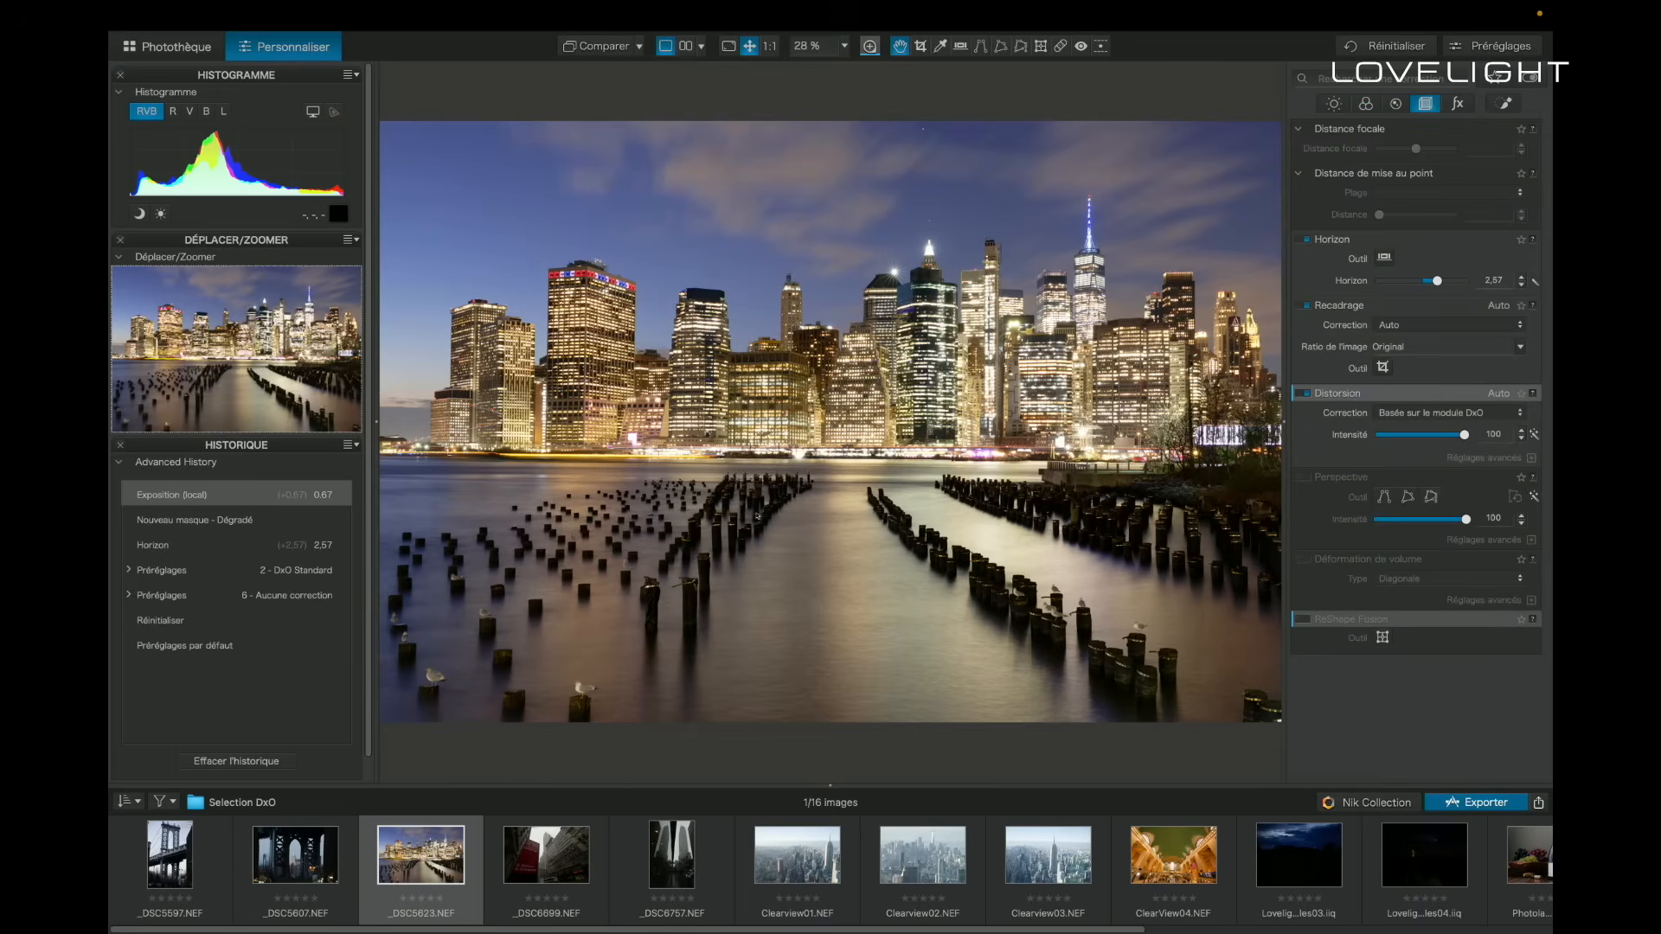
- Enable the TSL colour correction and set saturation to 17 and vibrance to 13
left_click(1366, 104)
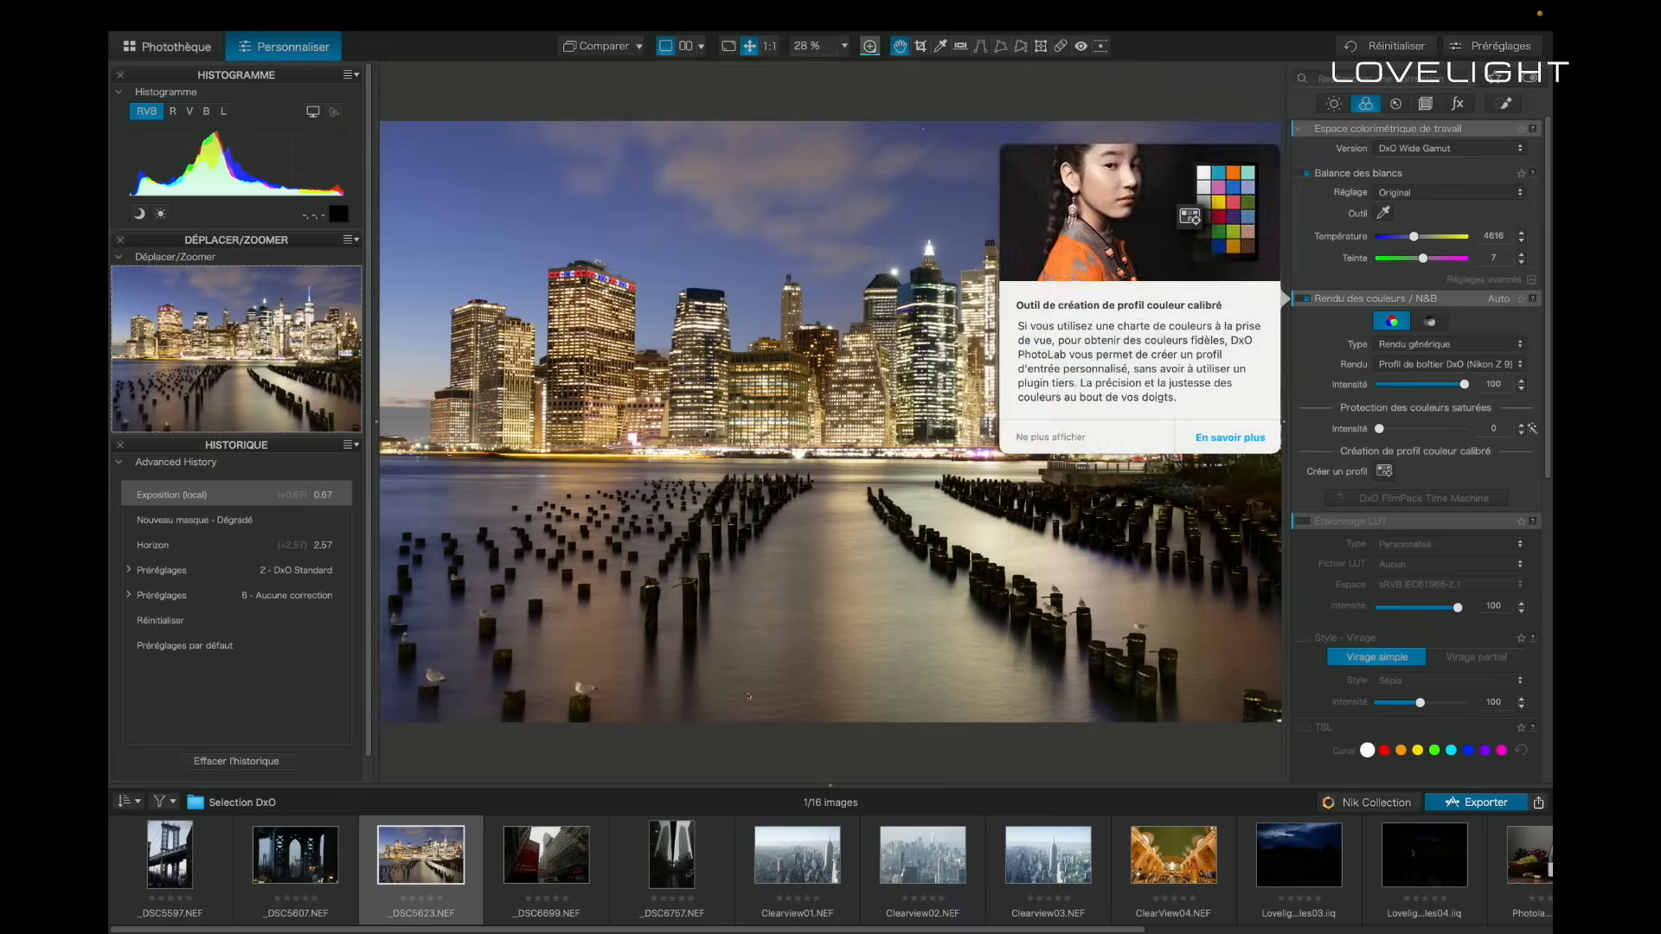
scroll(1471, 519, "down", 4)
scroll(1418, 450, "down", 3)
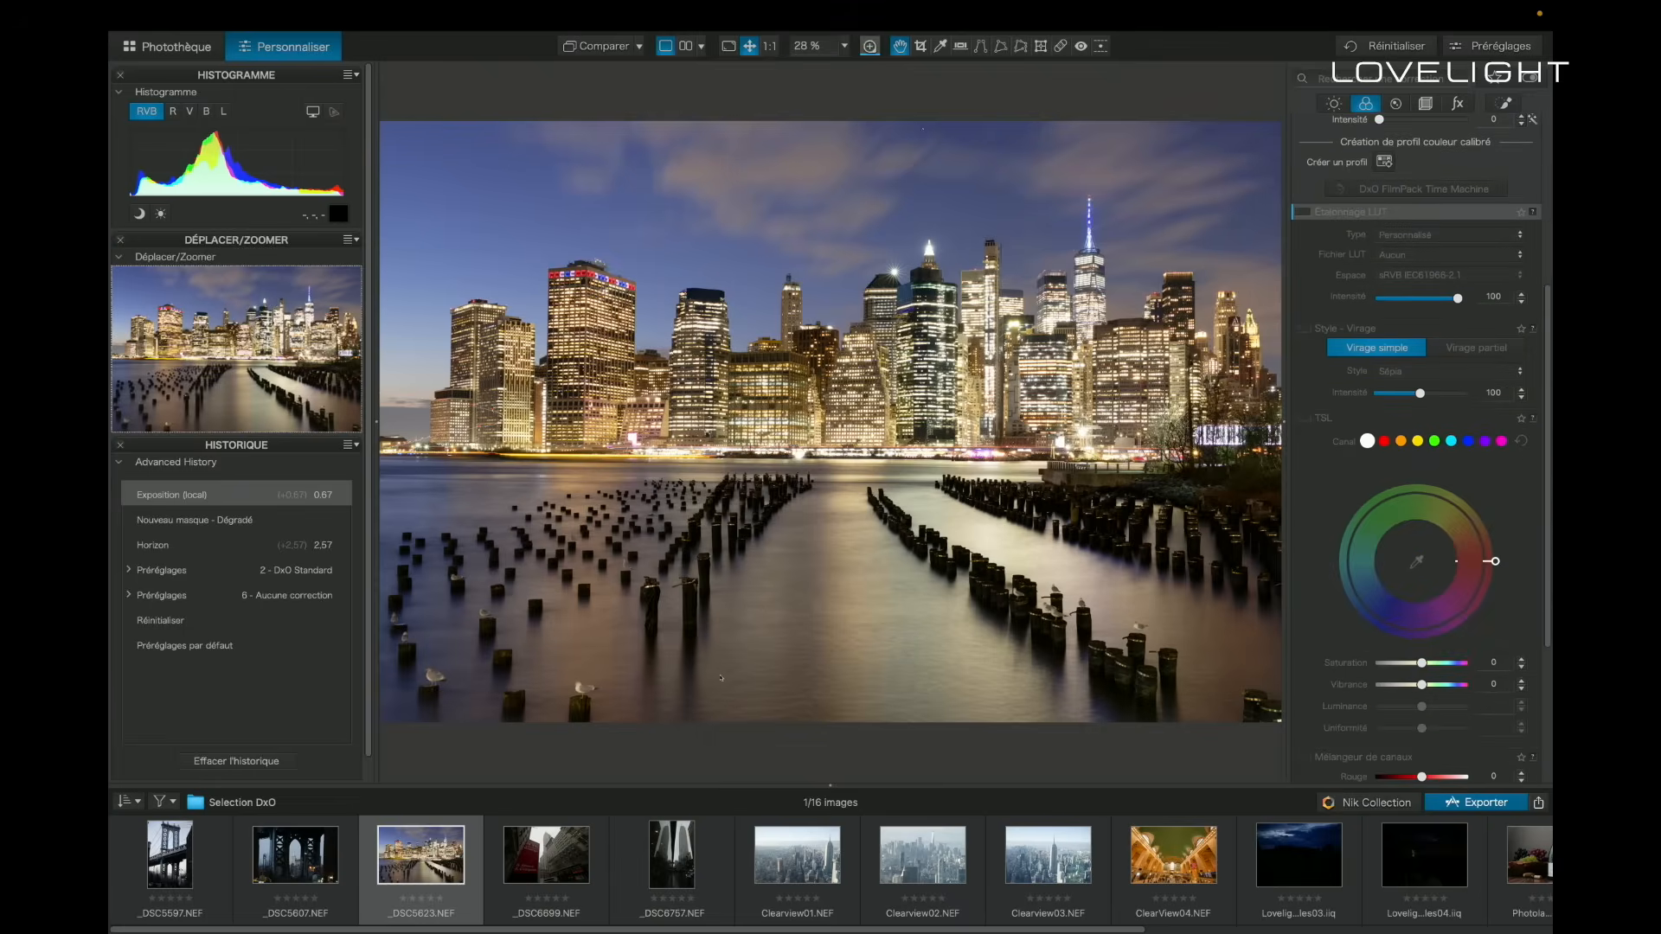
left_click(1304, 418)
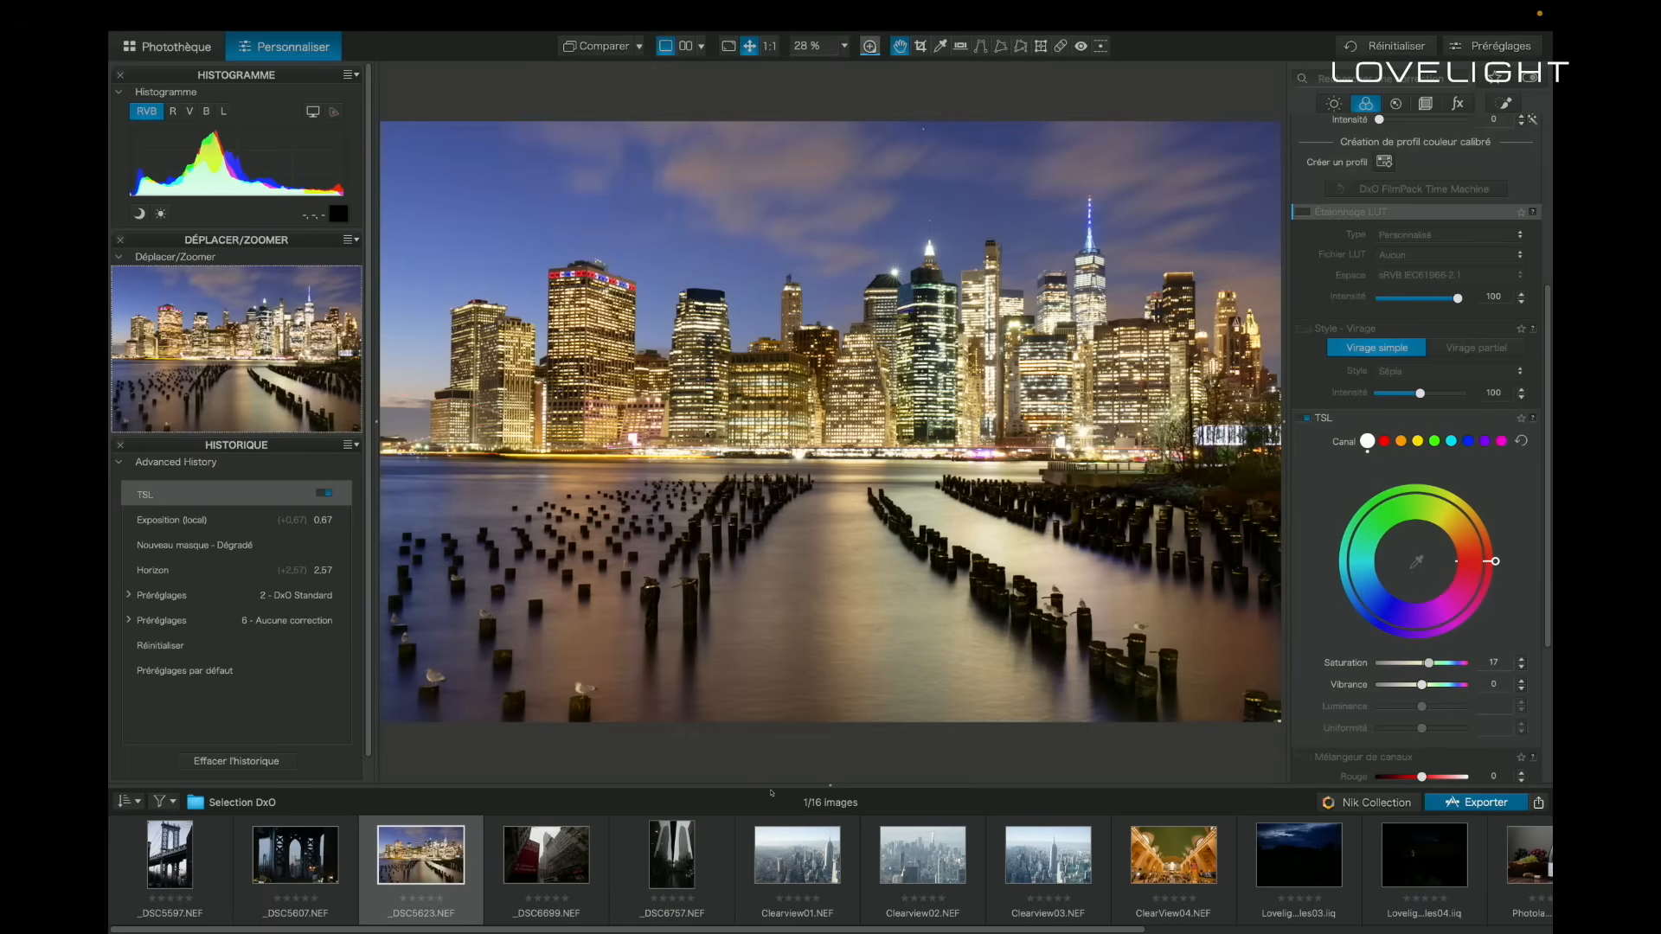
left_click_drag(1421, 684, 1423, 684)
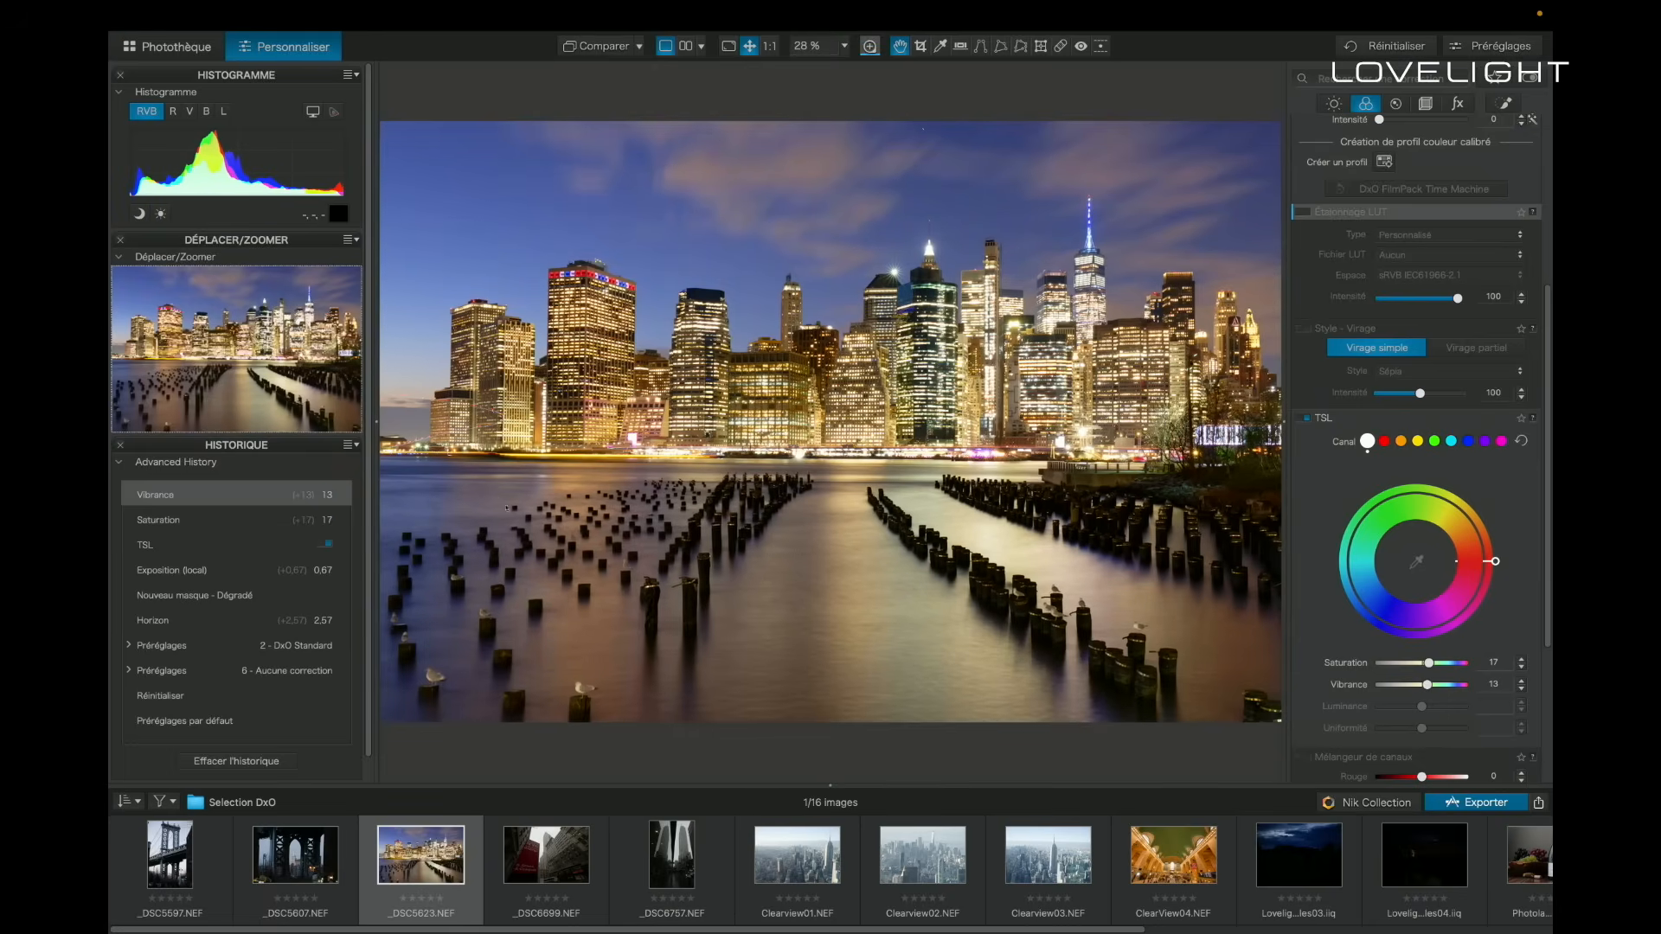
- Compare the edited photo with the original, using the uncorrected version without geometry as the reference
left_click(639, 46)
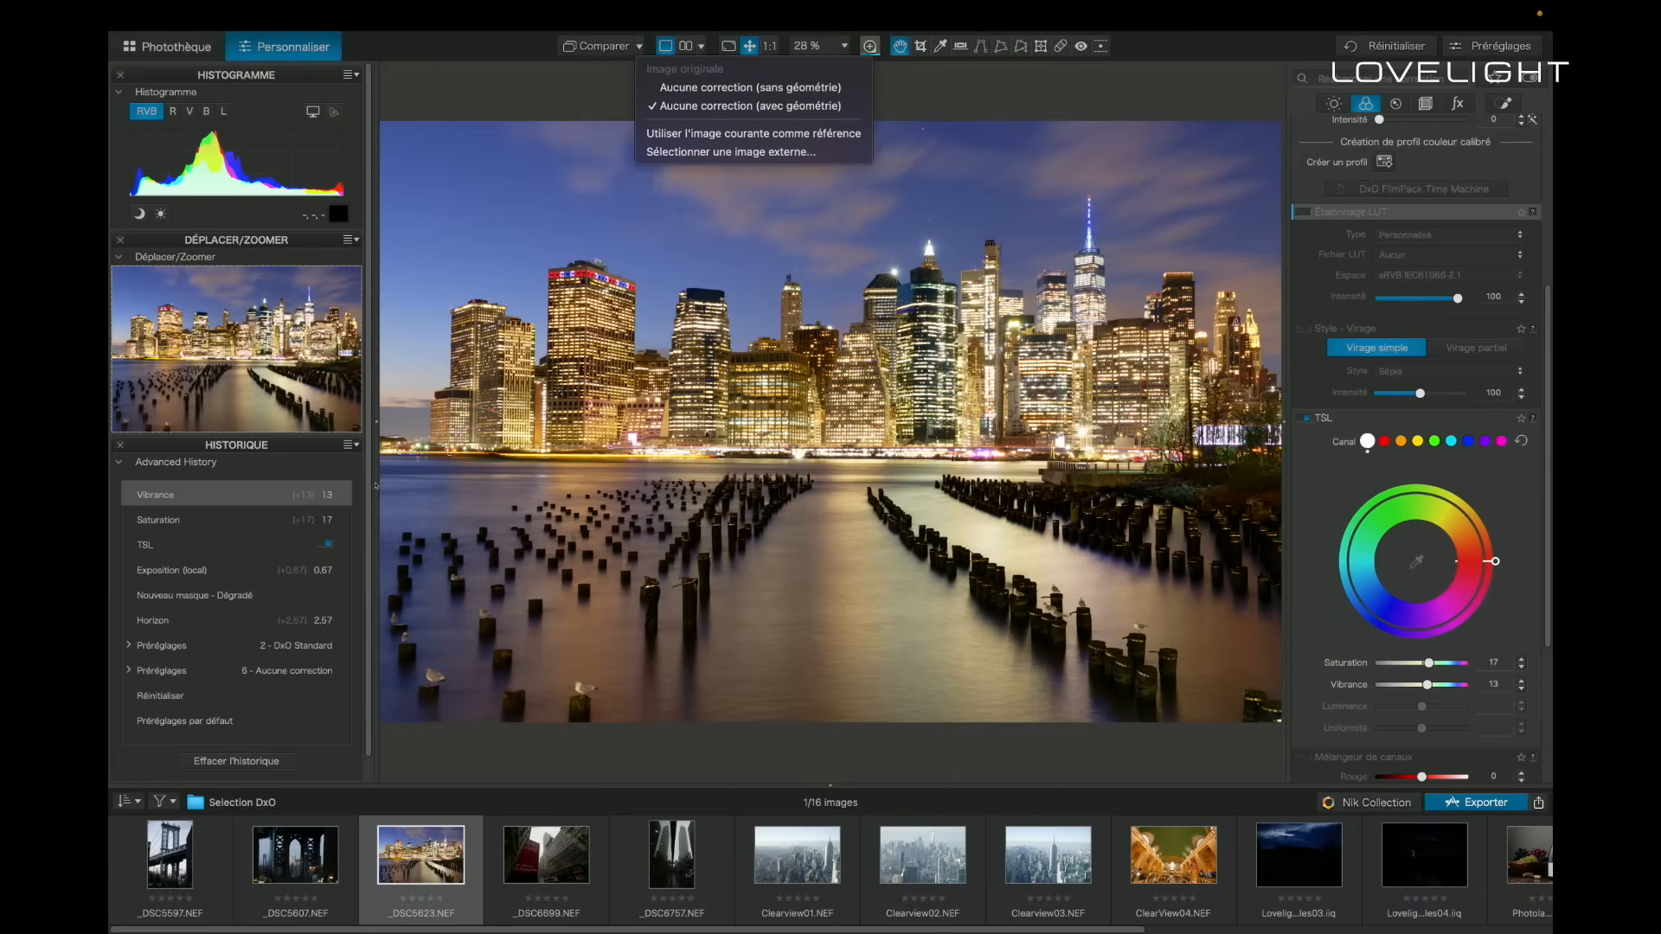
left_click(744, 88)
key("d")
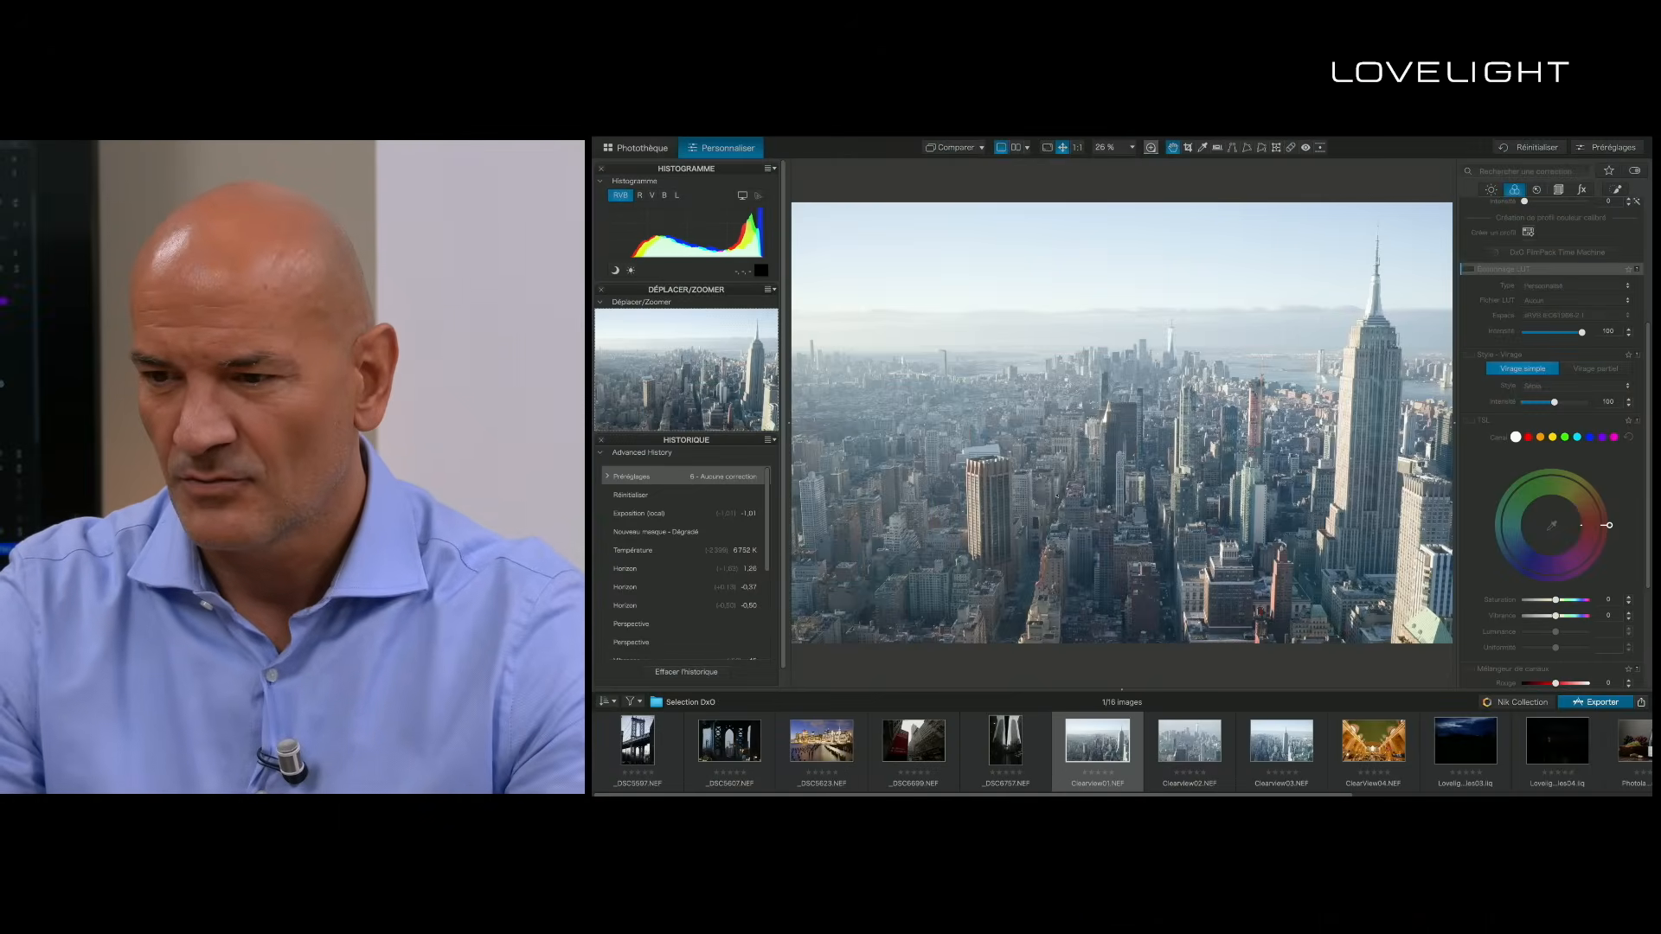
- Apply the general preset 2 - DxO Standard to the hazy city photo Clearview01.NEF
left_click(1490, 190)
mouse_move(1508, 315)
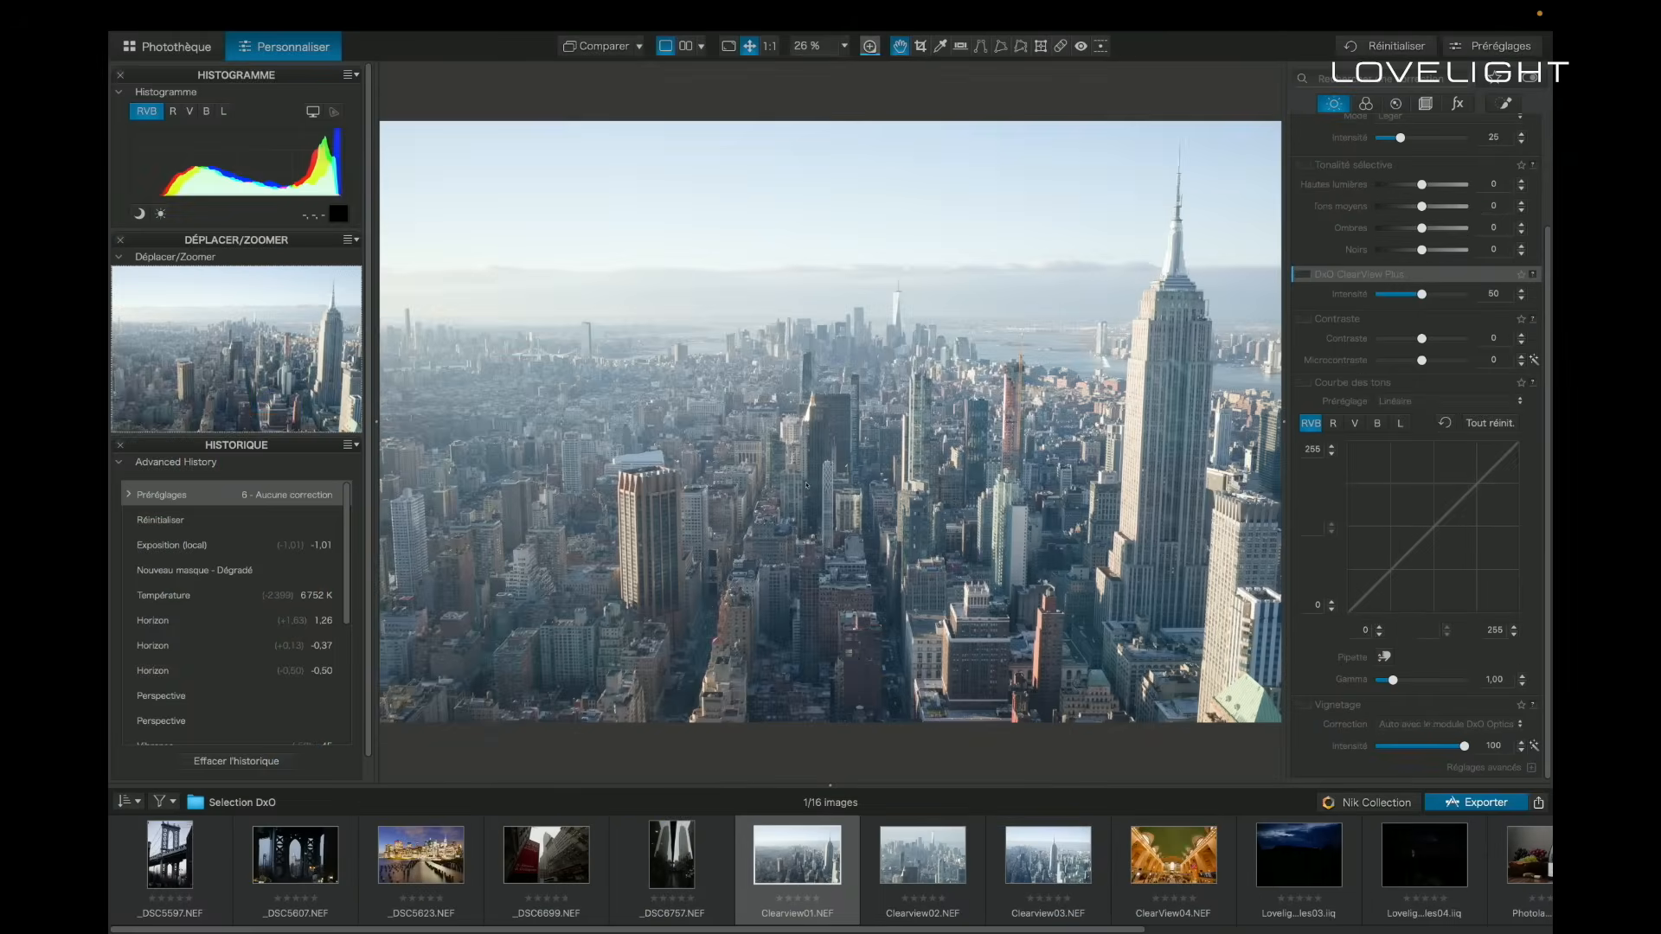
left_click(1491, 47)
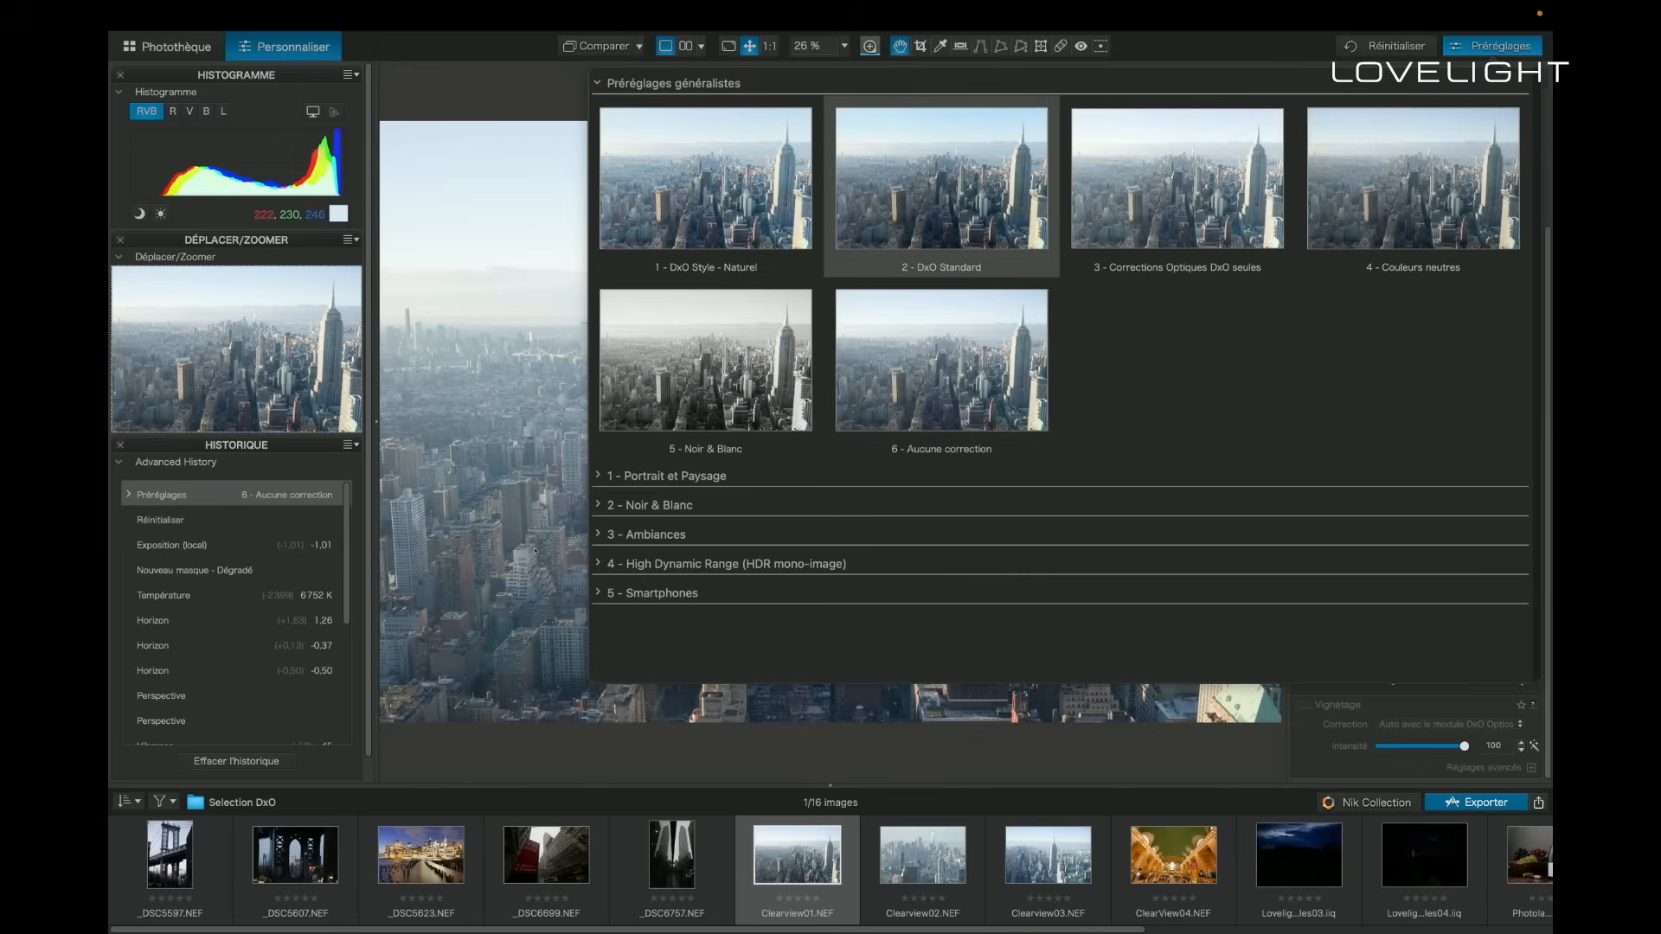
left_click(941, 186)
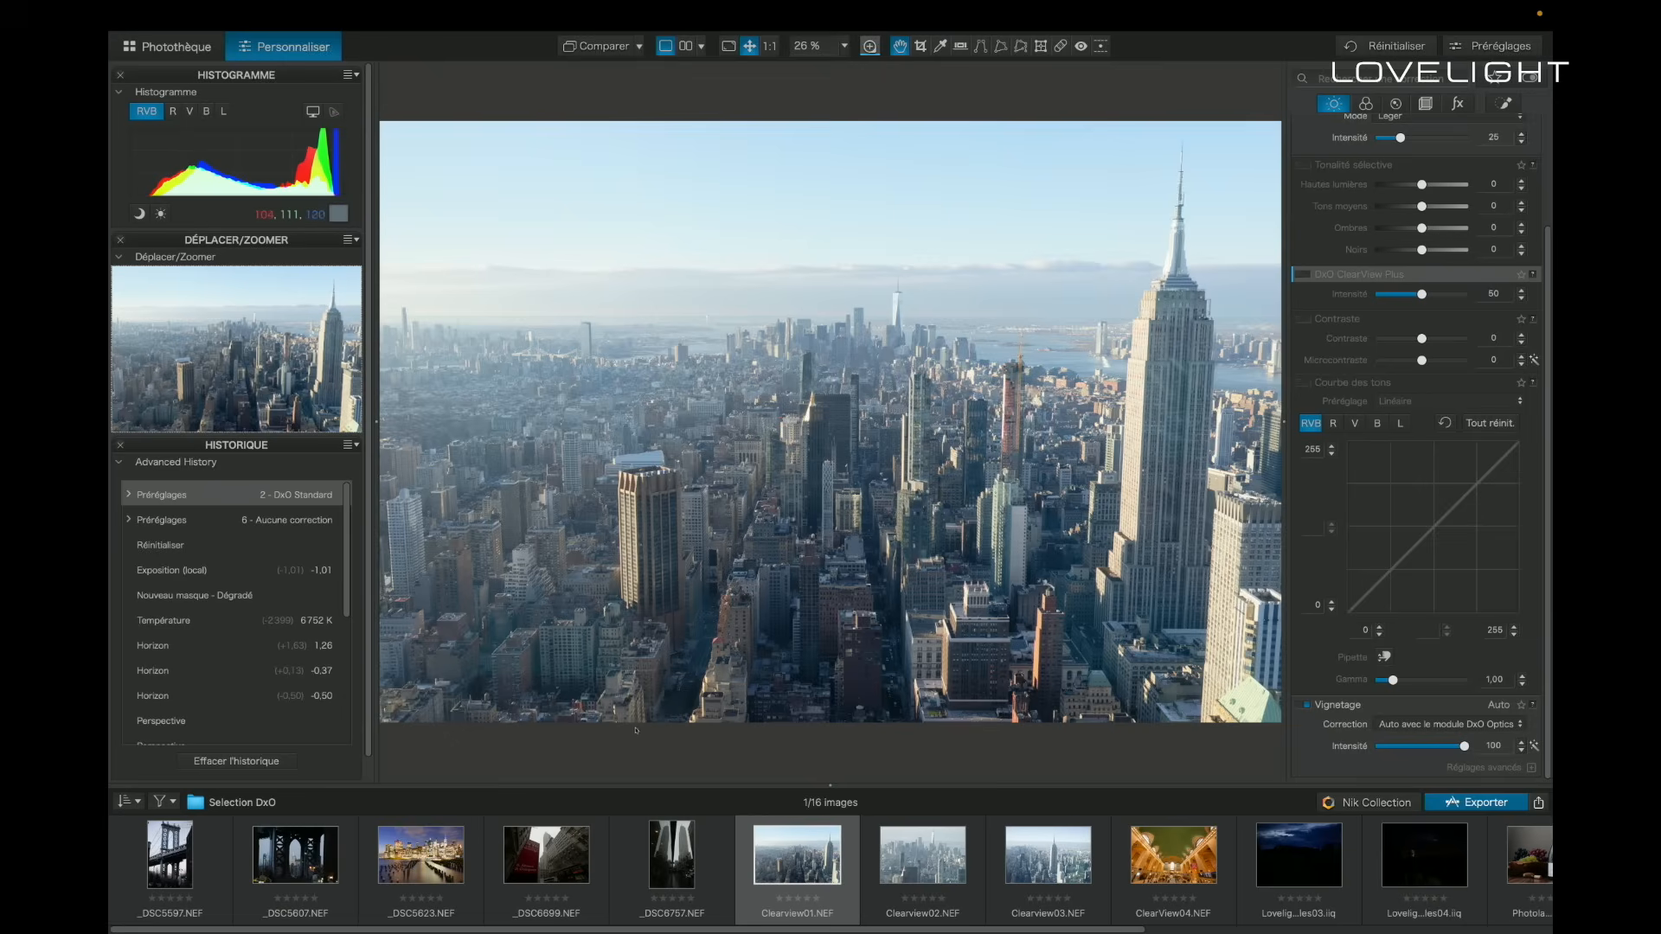
- Enable DxO ClearView Plus at an intensity of about 79, and switch it off and on to compare the haze removal
left_click(1304, 274)
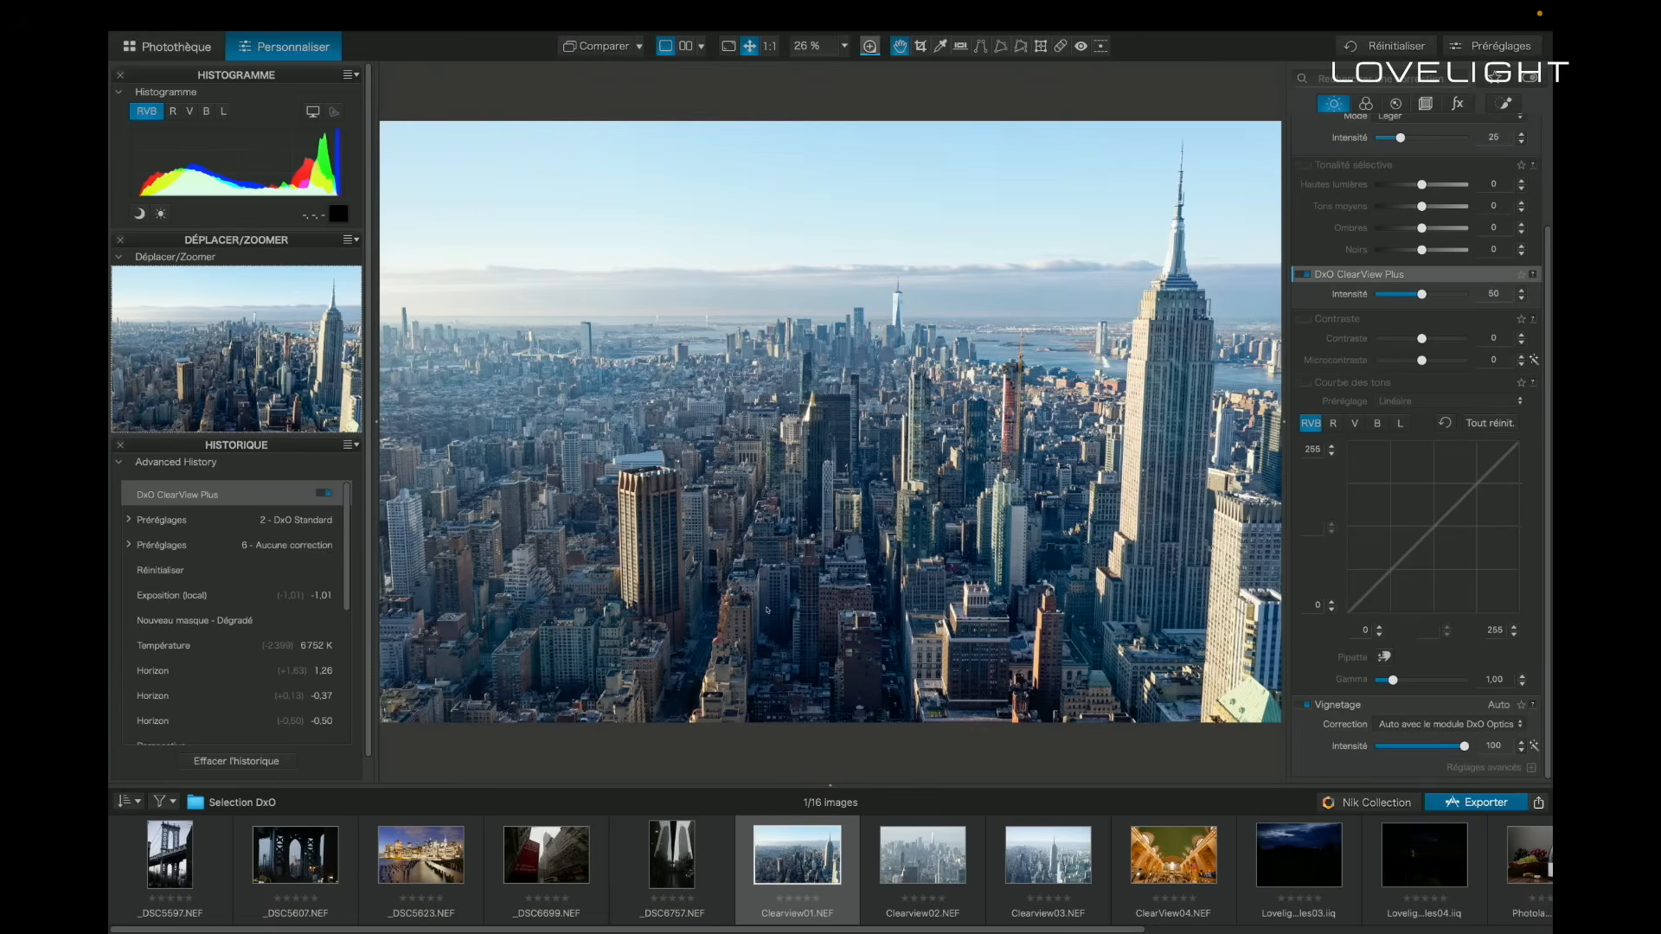
left_click_drag(1421, 294, 1438, 294)
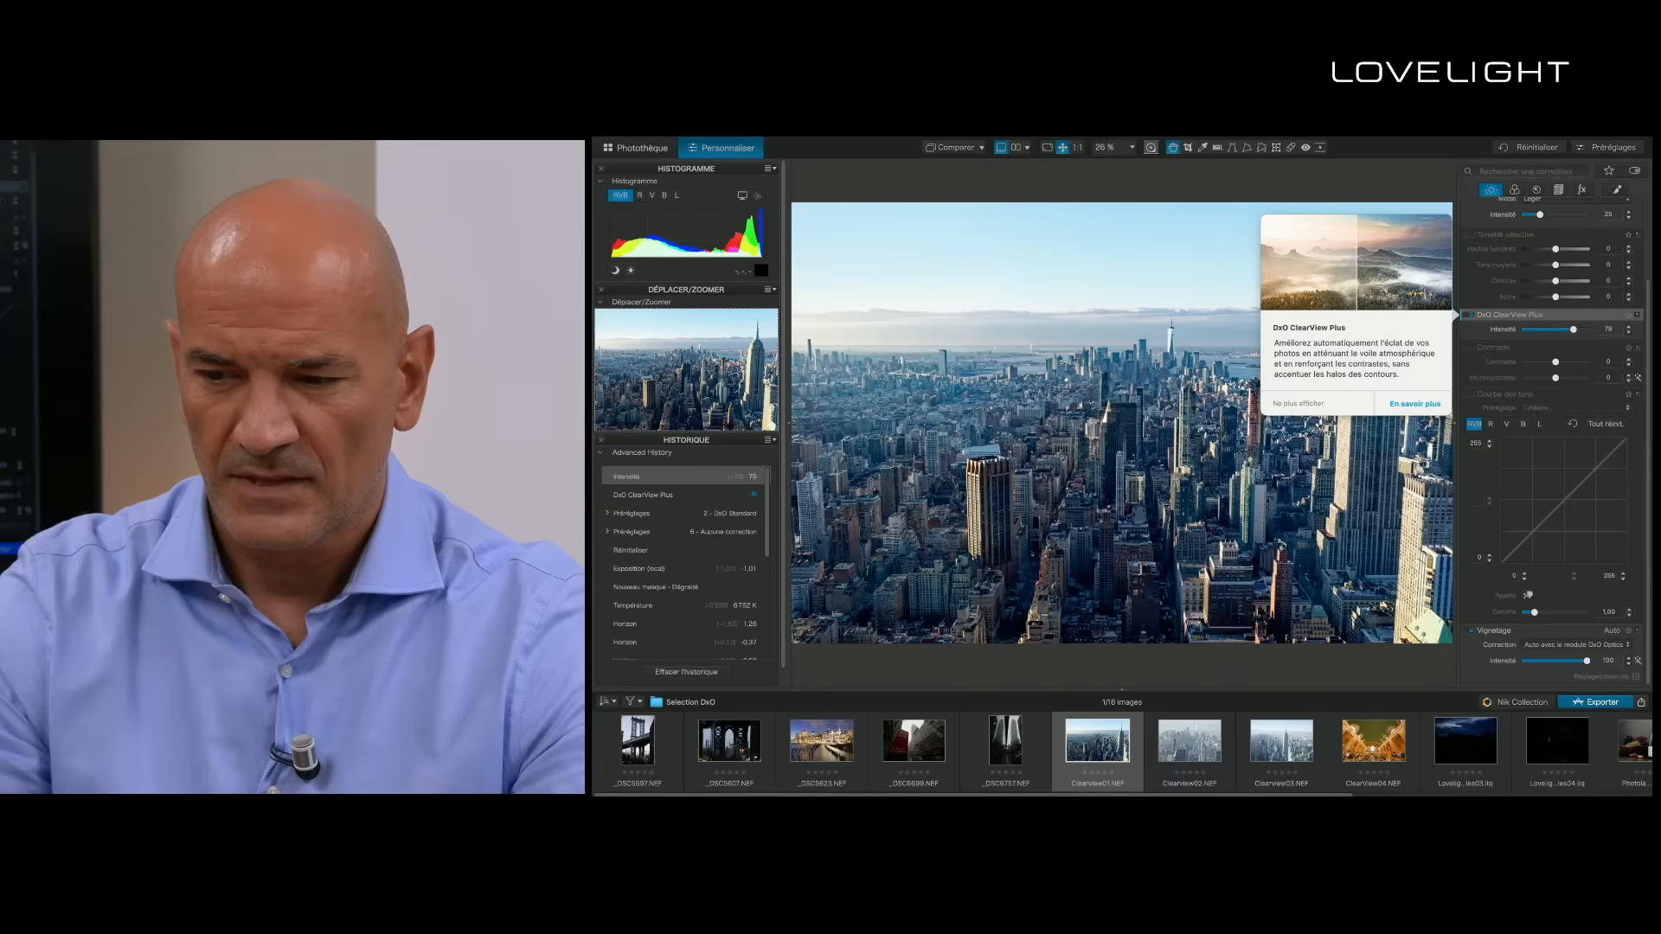
left_click(1304, 274)
left_click(1469, 315)
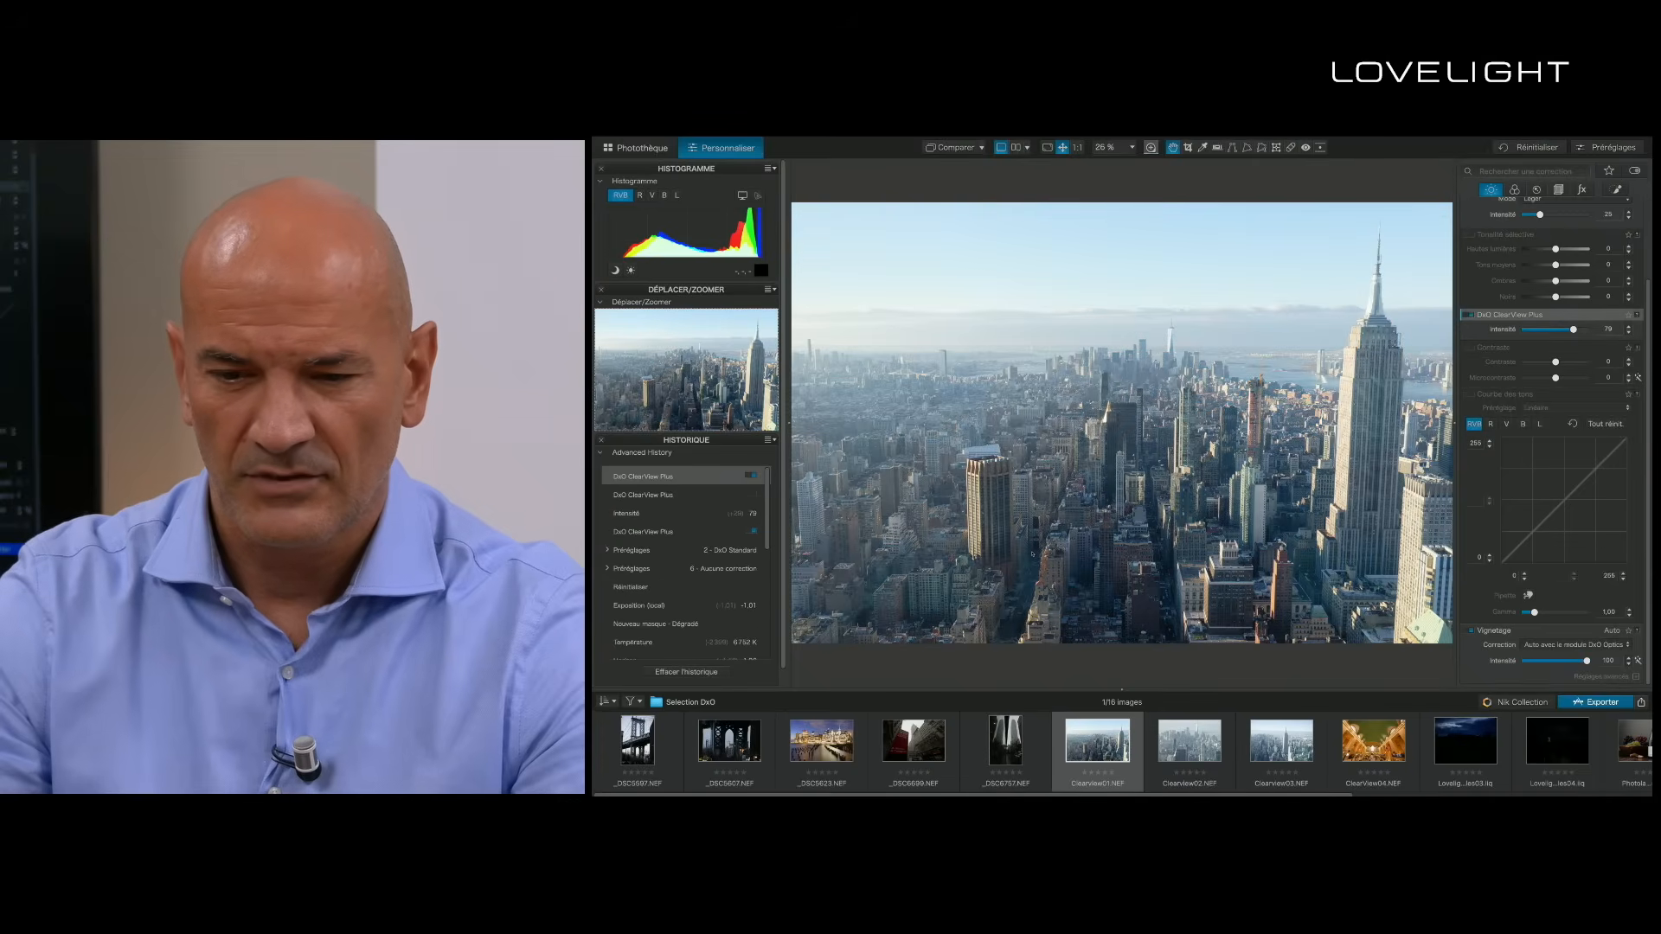
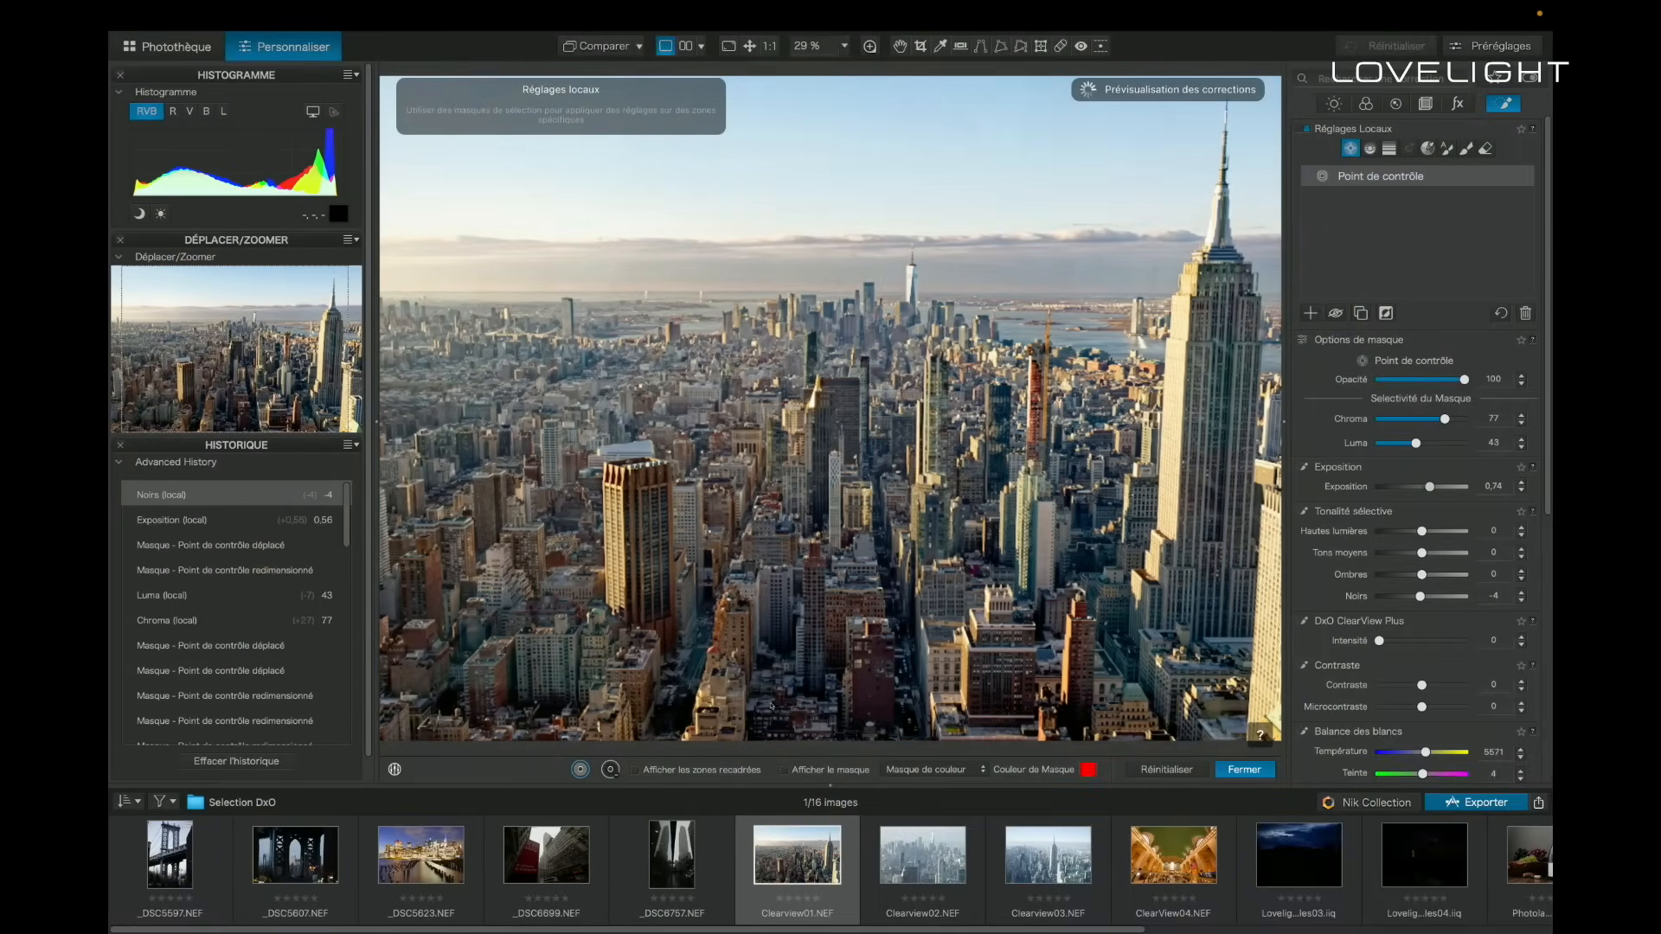
- Adjust the city control point to exposure 0.44, blacks -16, contrast 16 and DxO ClearView Plus 8, and leave the local adjustments
left_click_drag(1427, 486, 1426, 486)
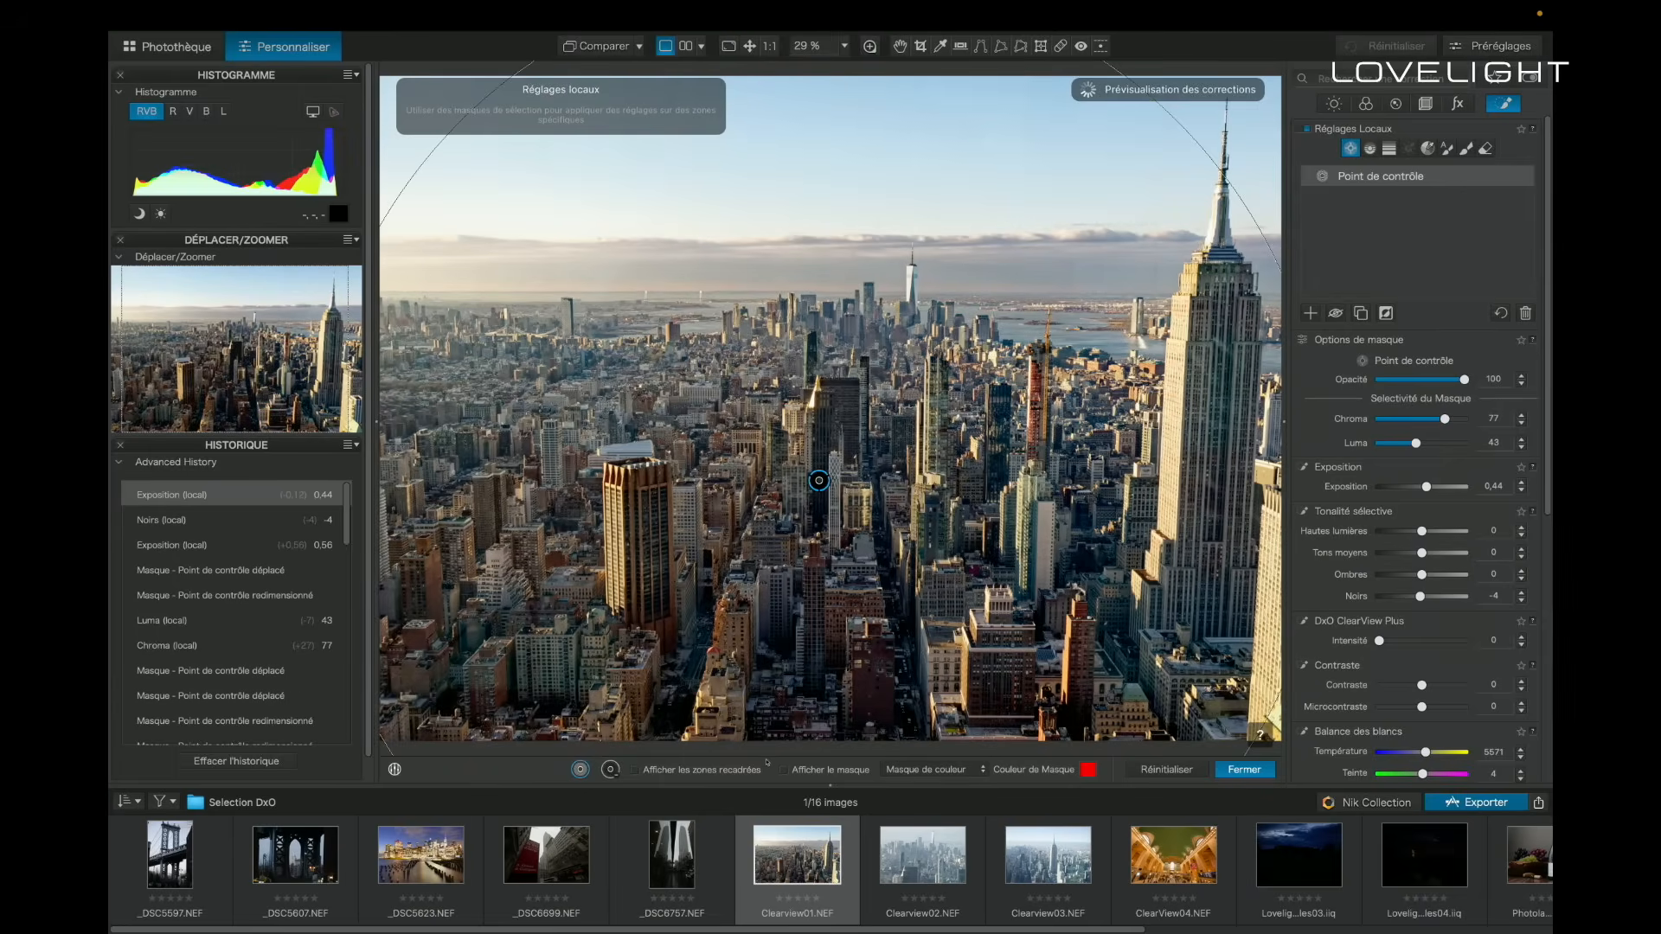
left_click_drag(765, 762, 764, 762)
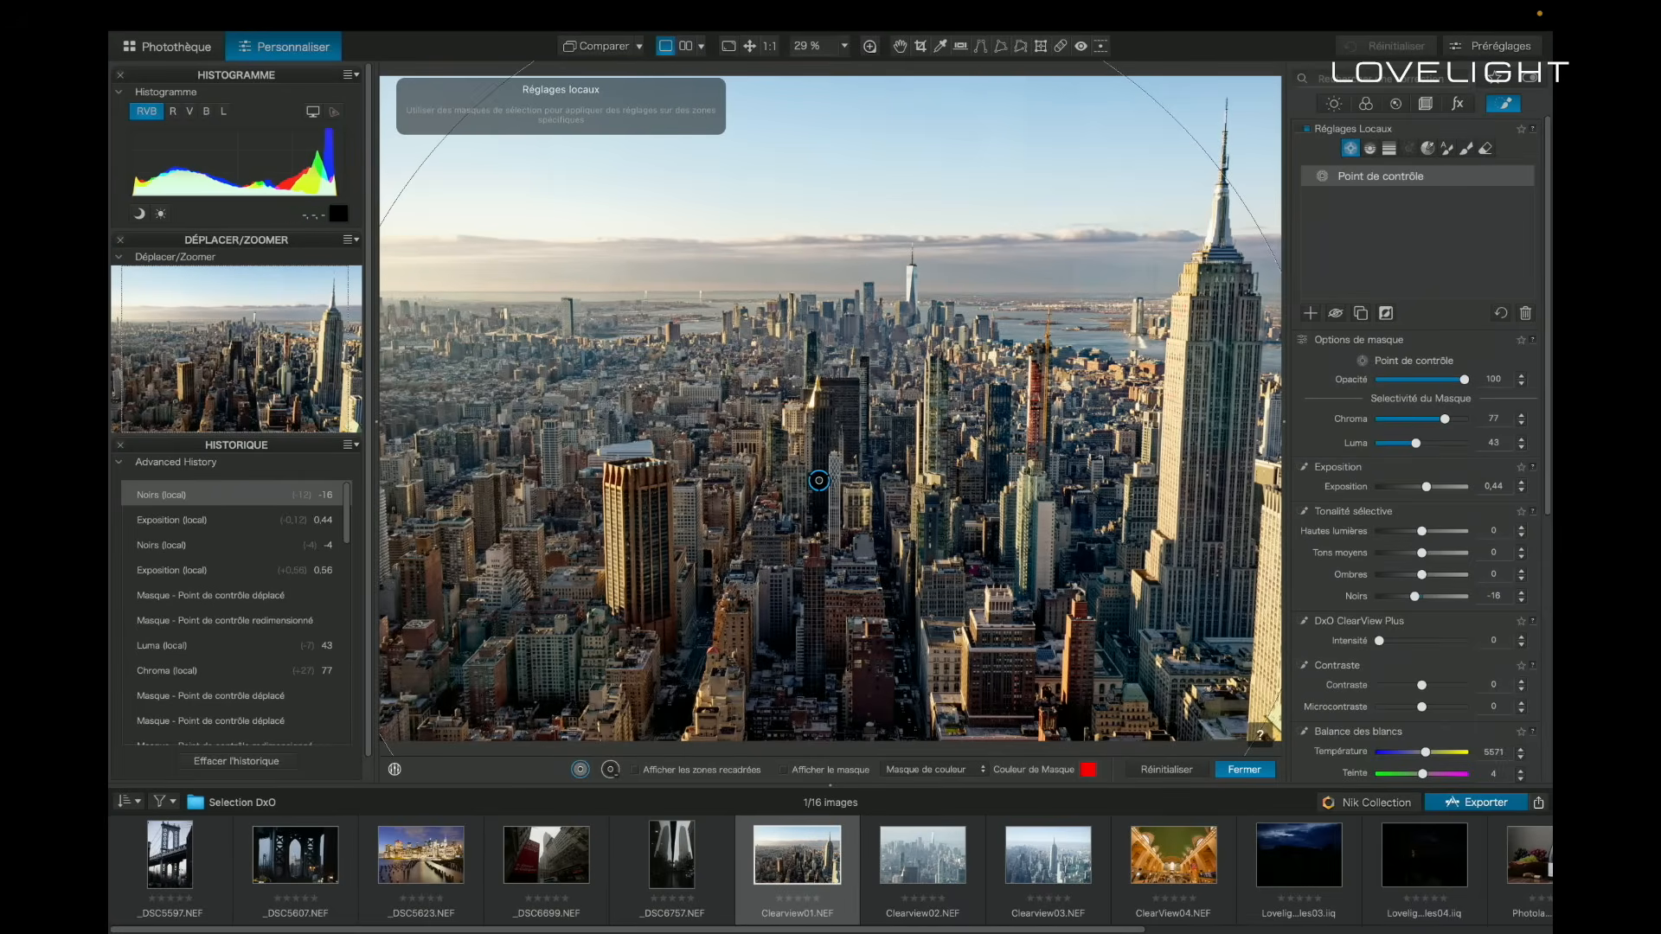
mouse_move(1418, 177)
left_click_drag(1421, 685, 1393, 641)
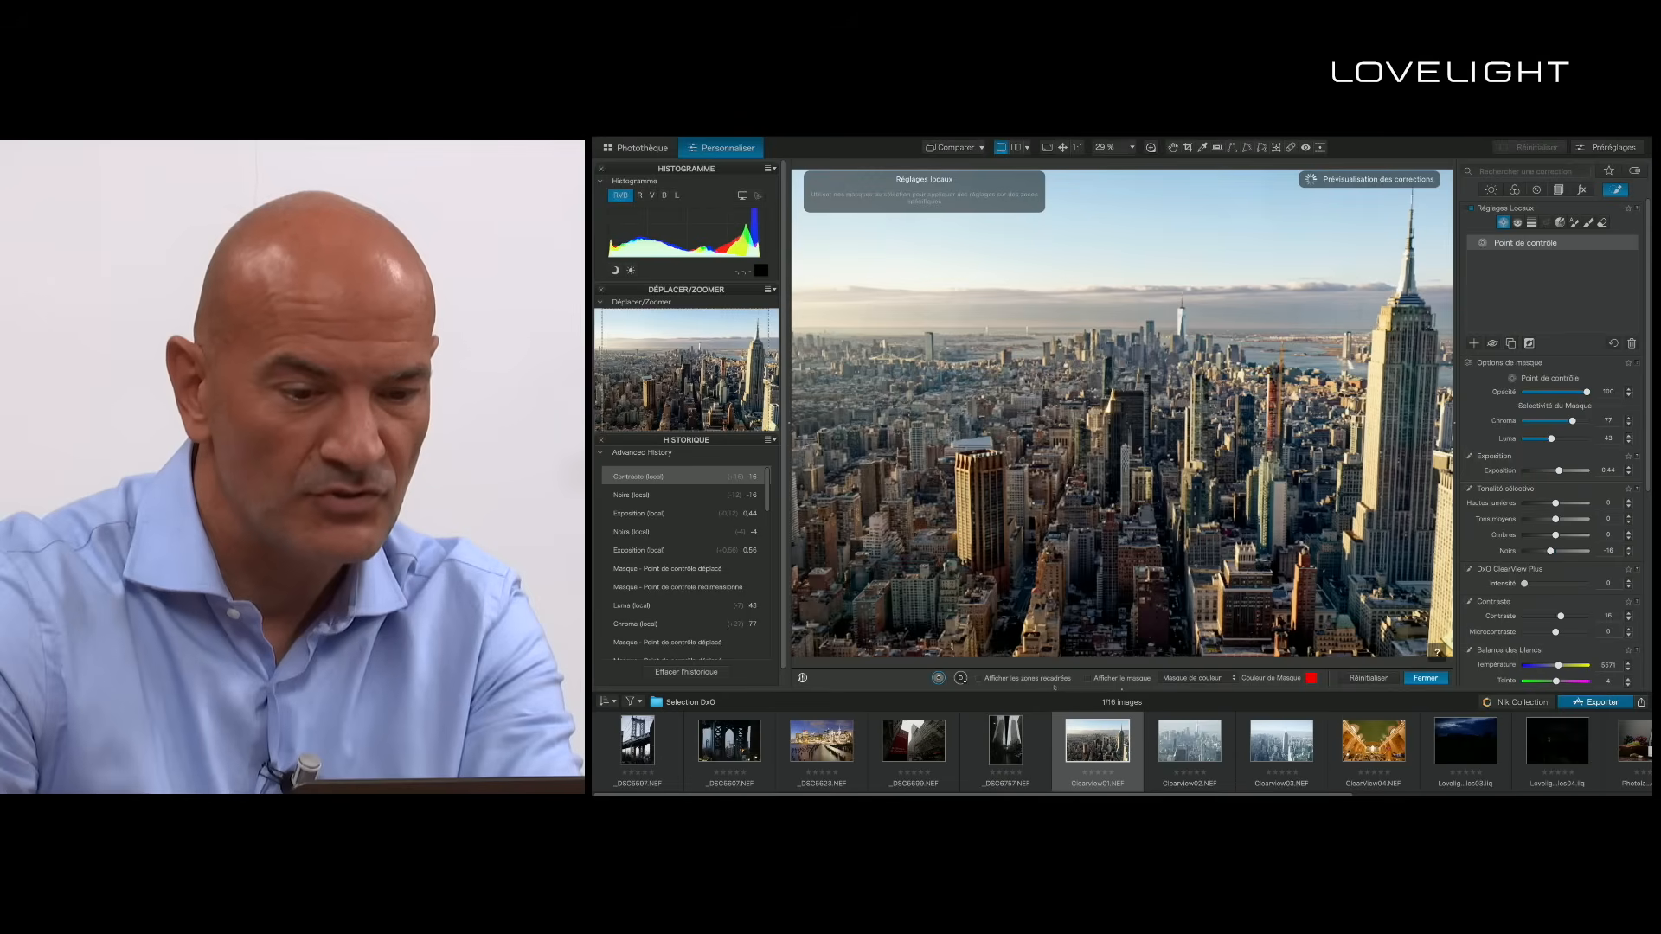
left_click_drag(1524, 584, 1529, 584)
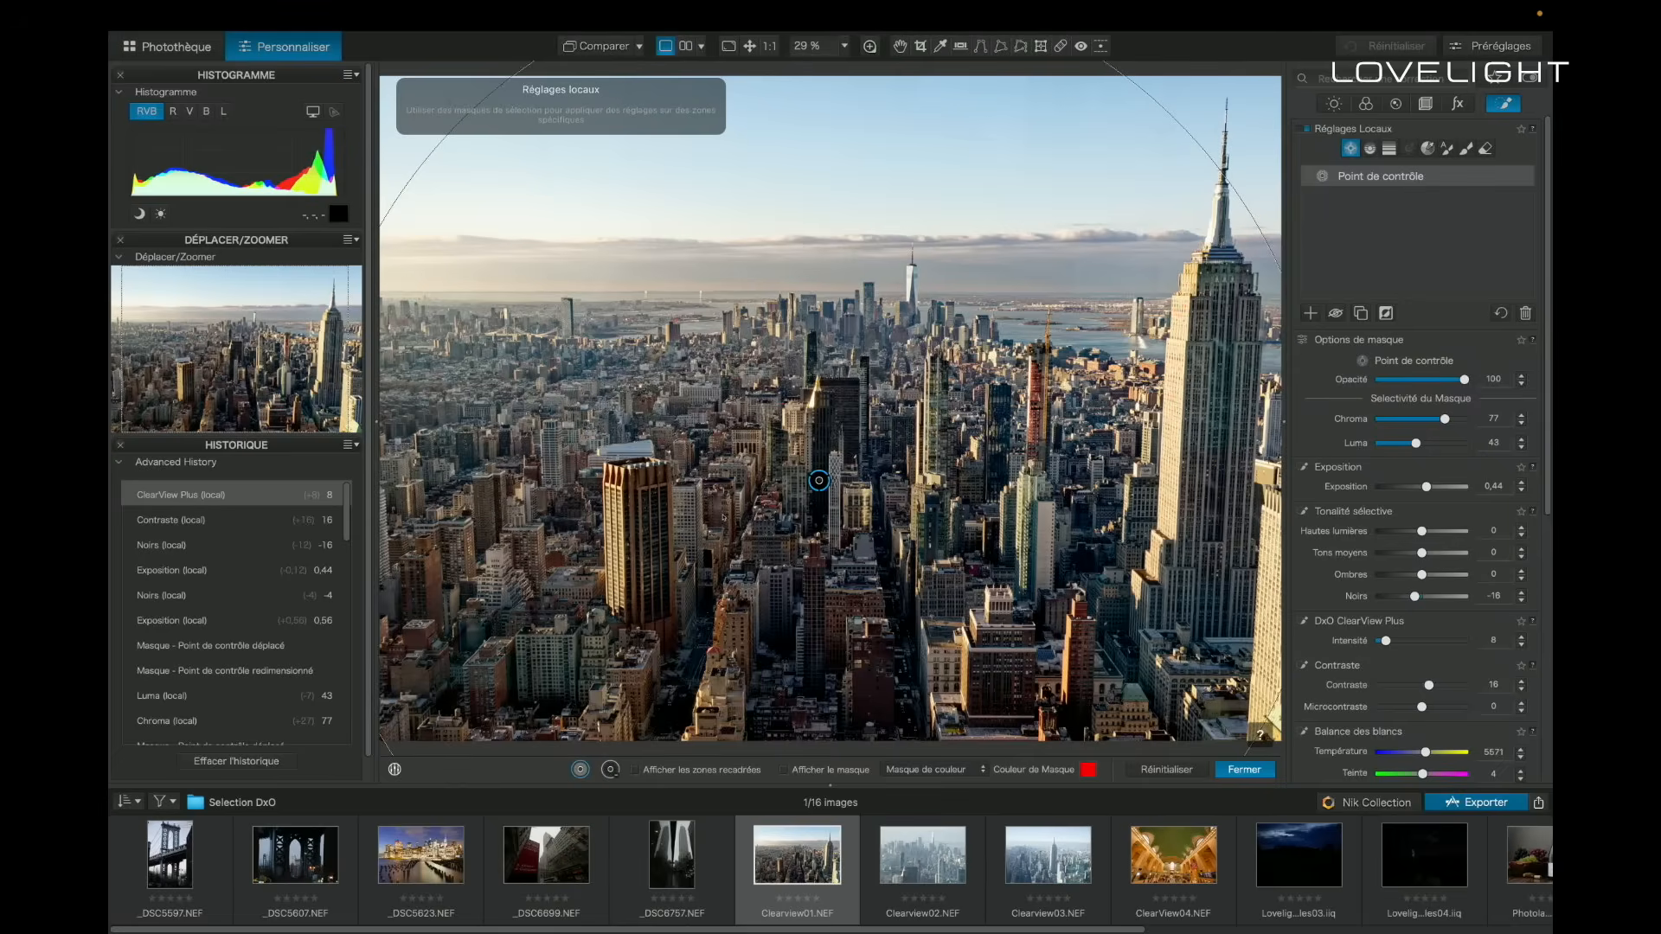
left_click(1504, 104)
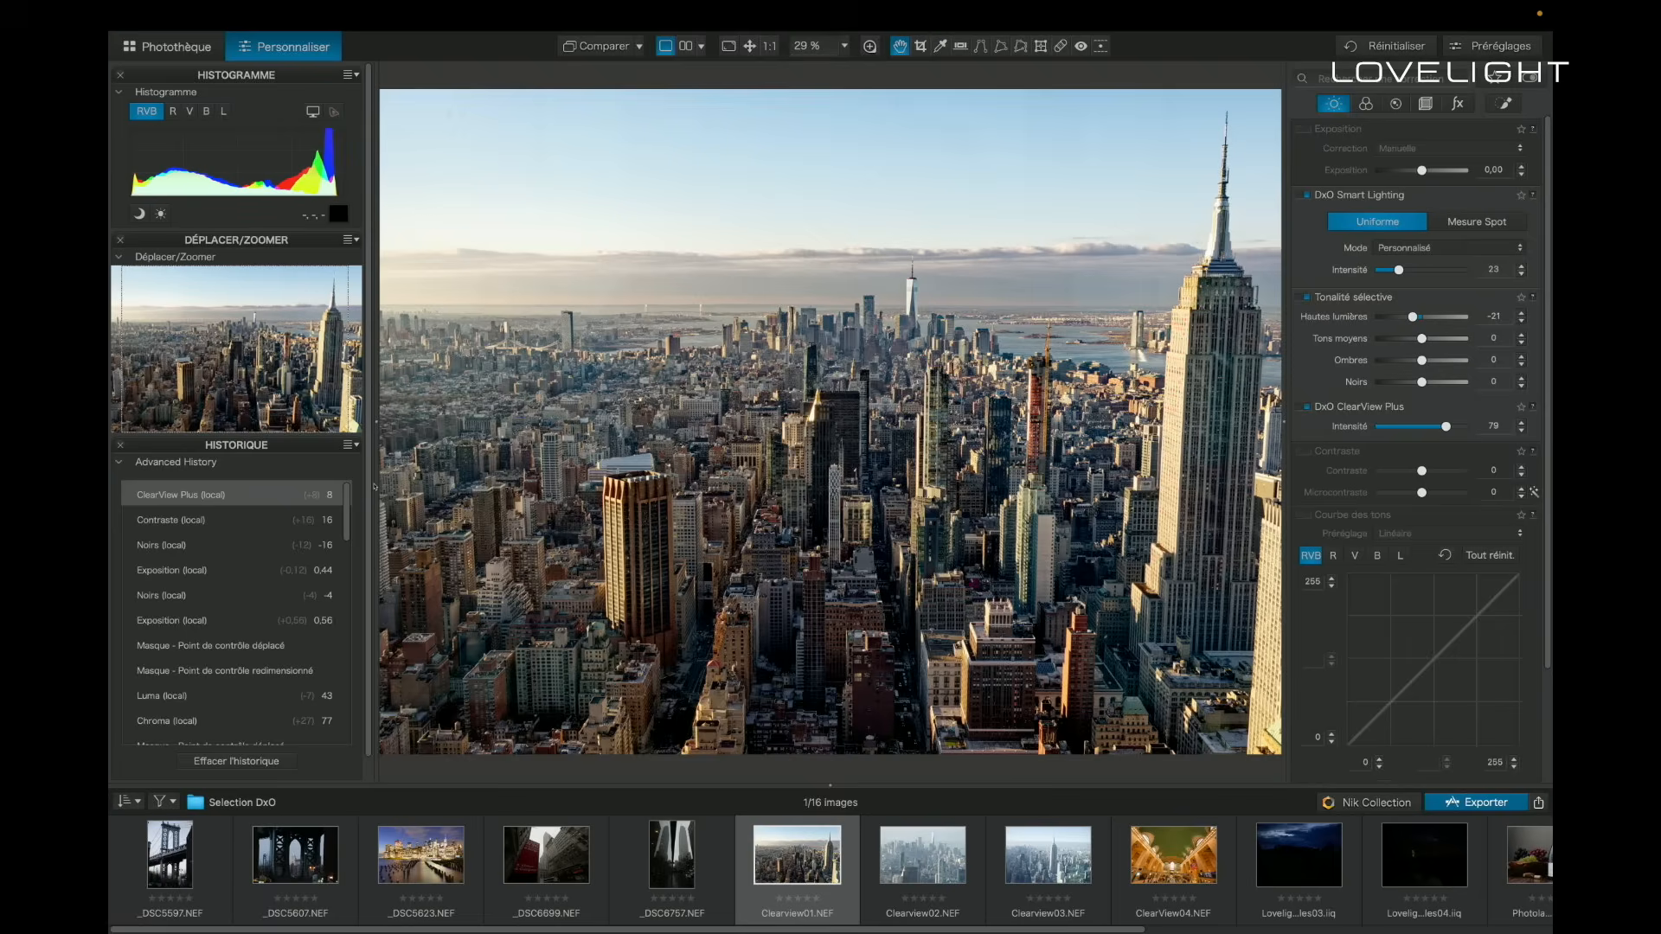
- Compare the dehazed city photo with its uncorrected version without geometry
left_click(701, 46)
left_click(351, 485)
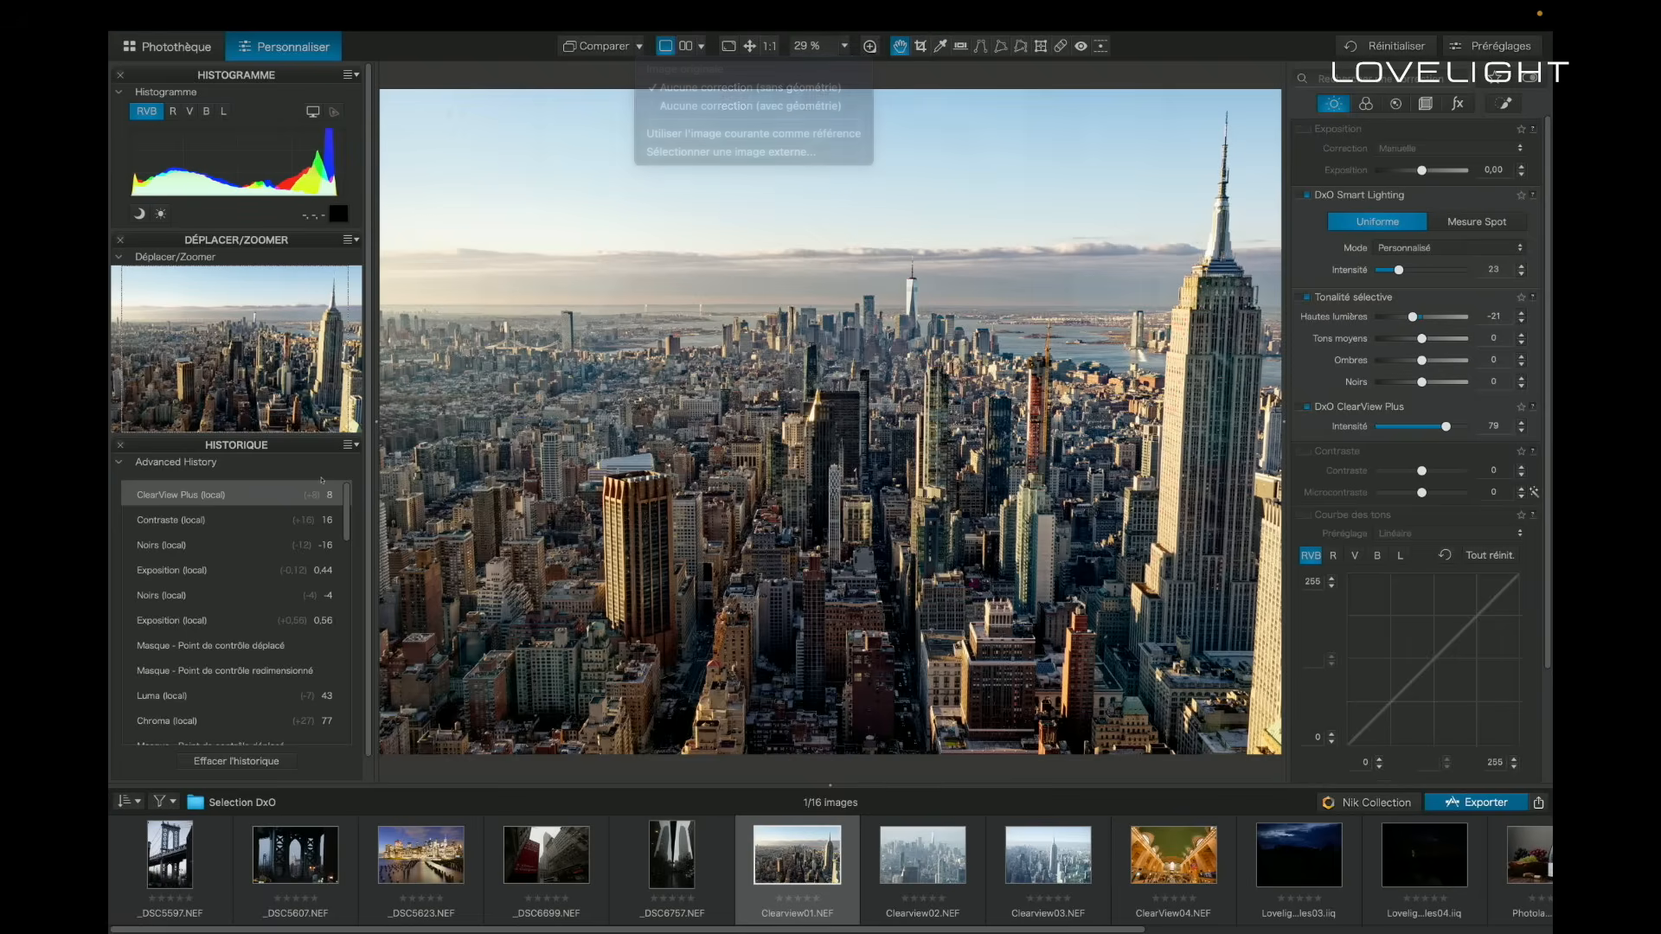
key("d")
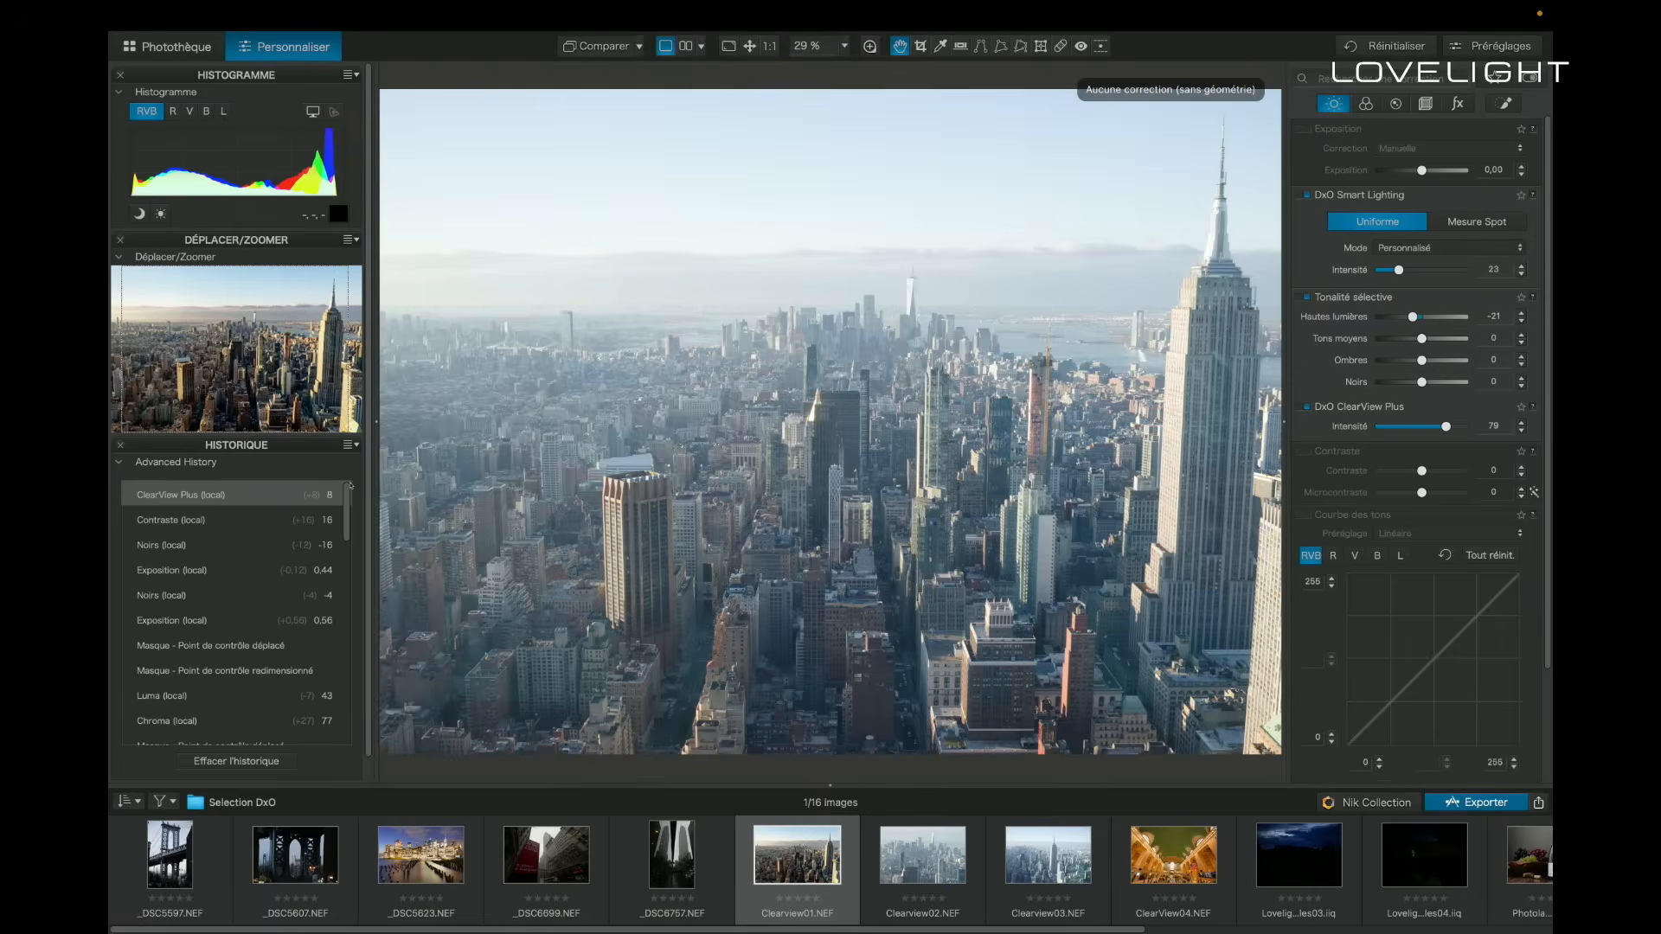
key("d")
scroll(441, 582, "down", 2)
scroll(441, 582, "up", 2)
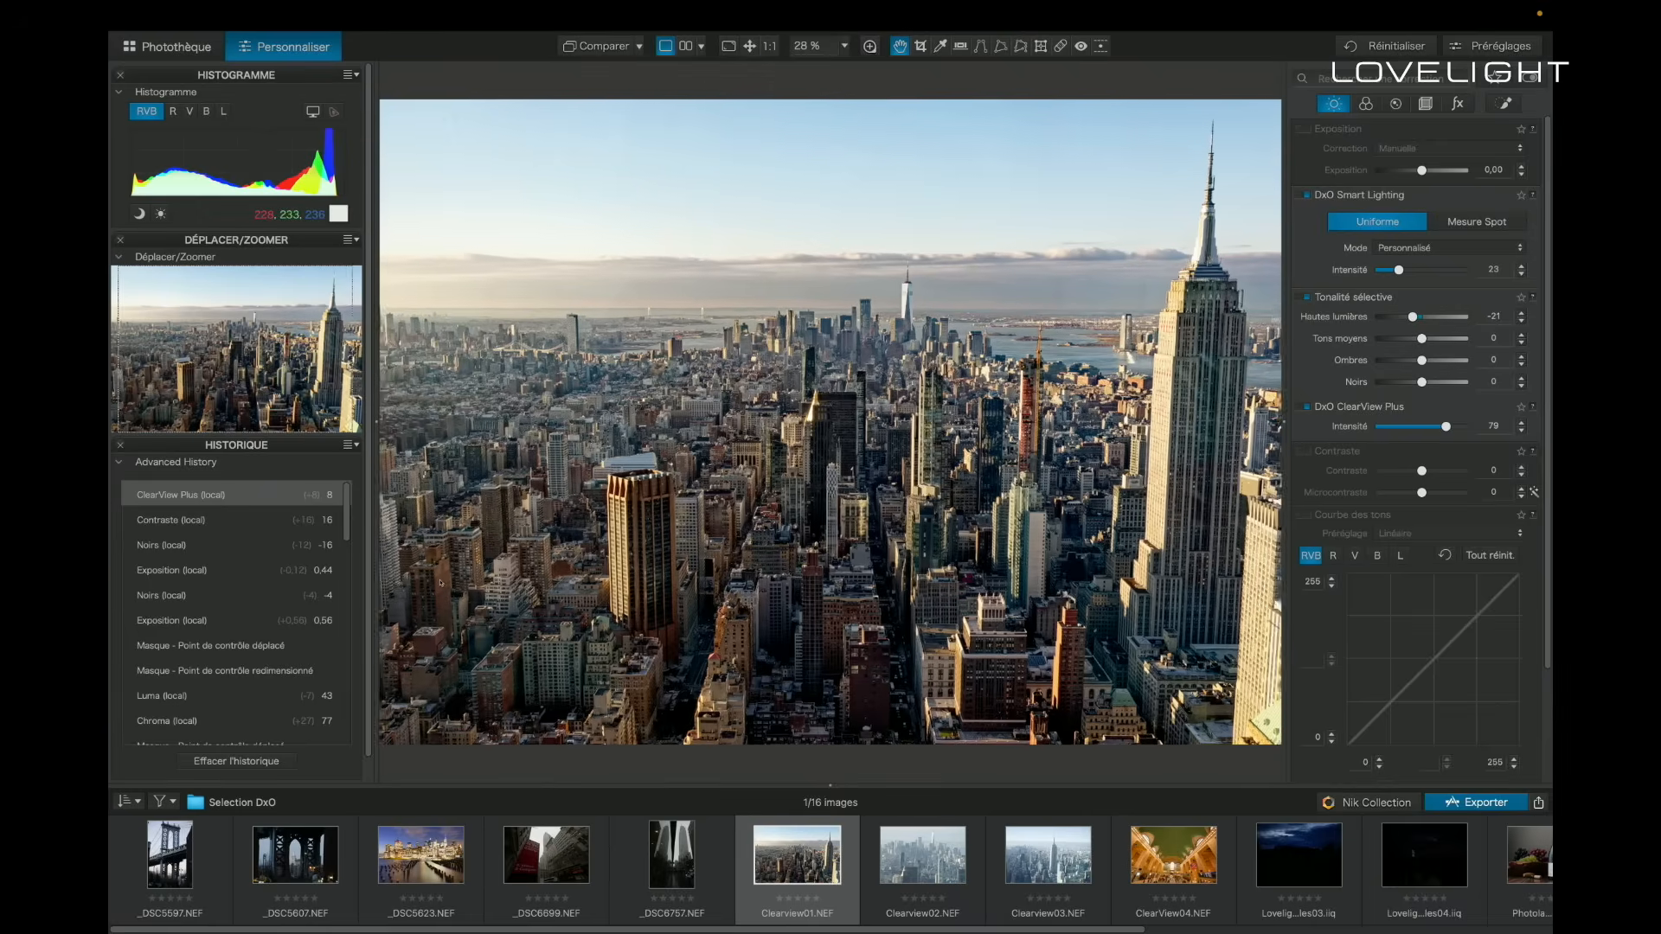
- On the wine bottle photo, set the DxO Smart Lighting intensity to 41 and switch the correction off and on to compare
scroll(440, 582, "down", 2)
scroll(440, 582, "down", 1)
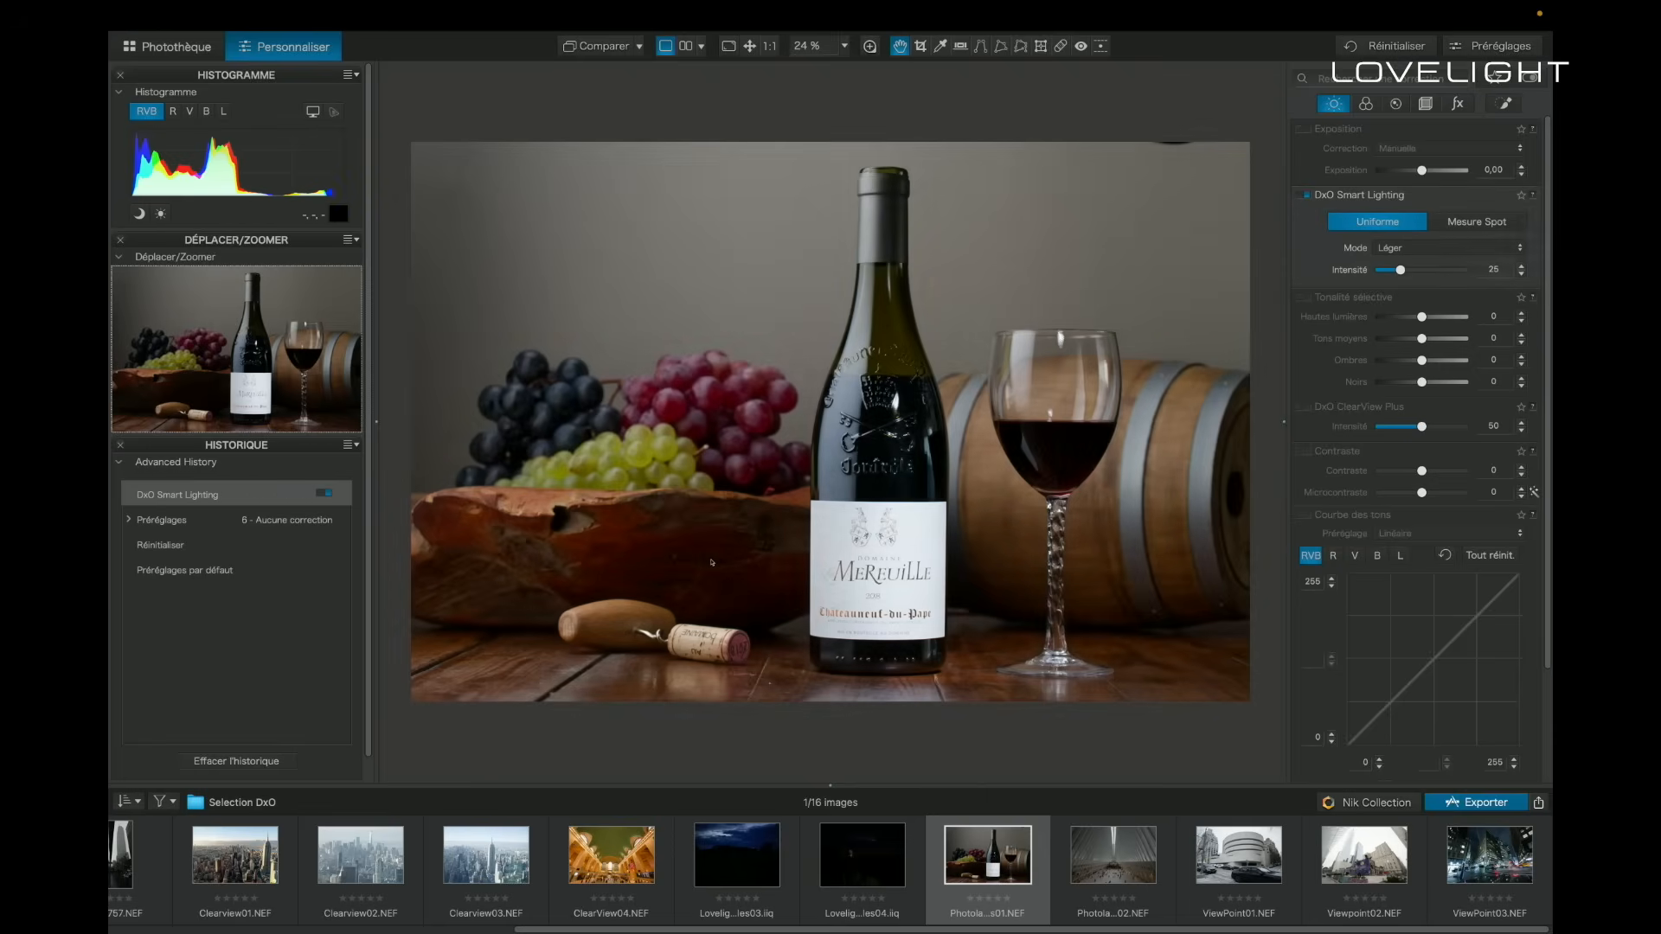
key("super+shift+l")
key("super+shift+l")
key("Up")
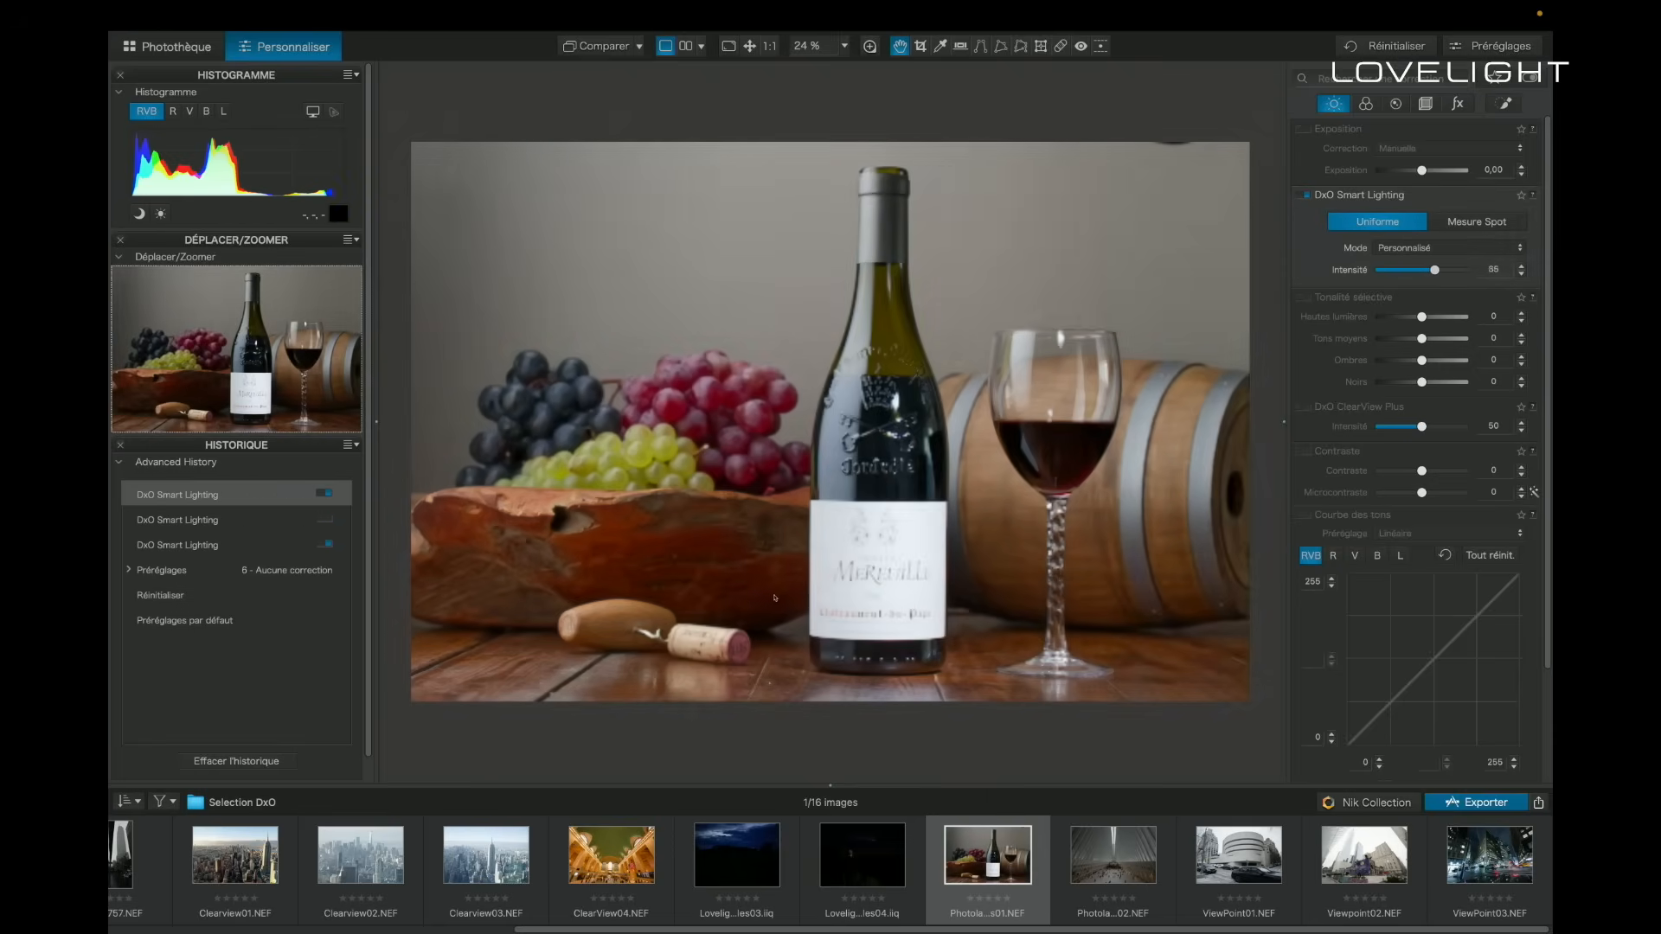
key("Down")
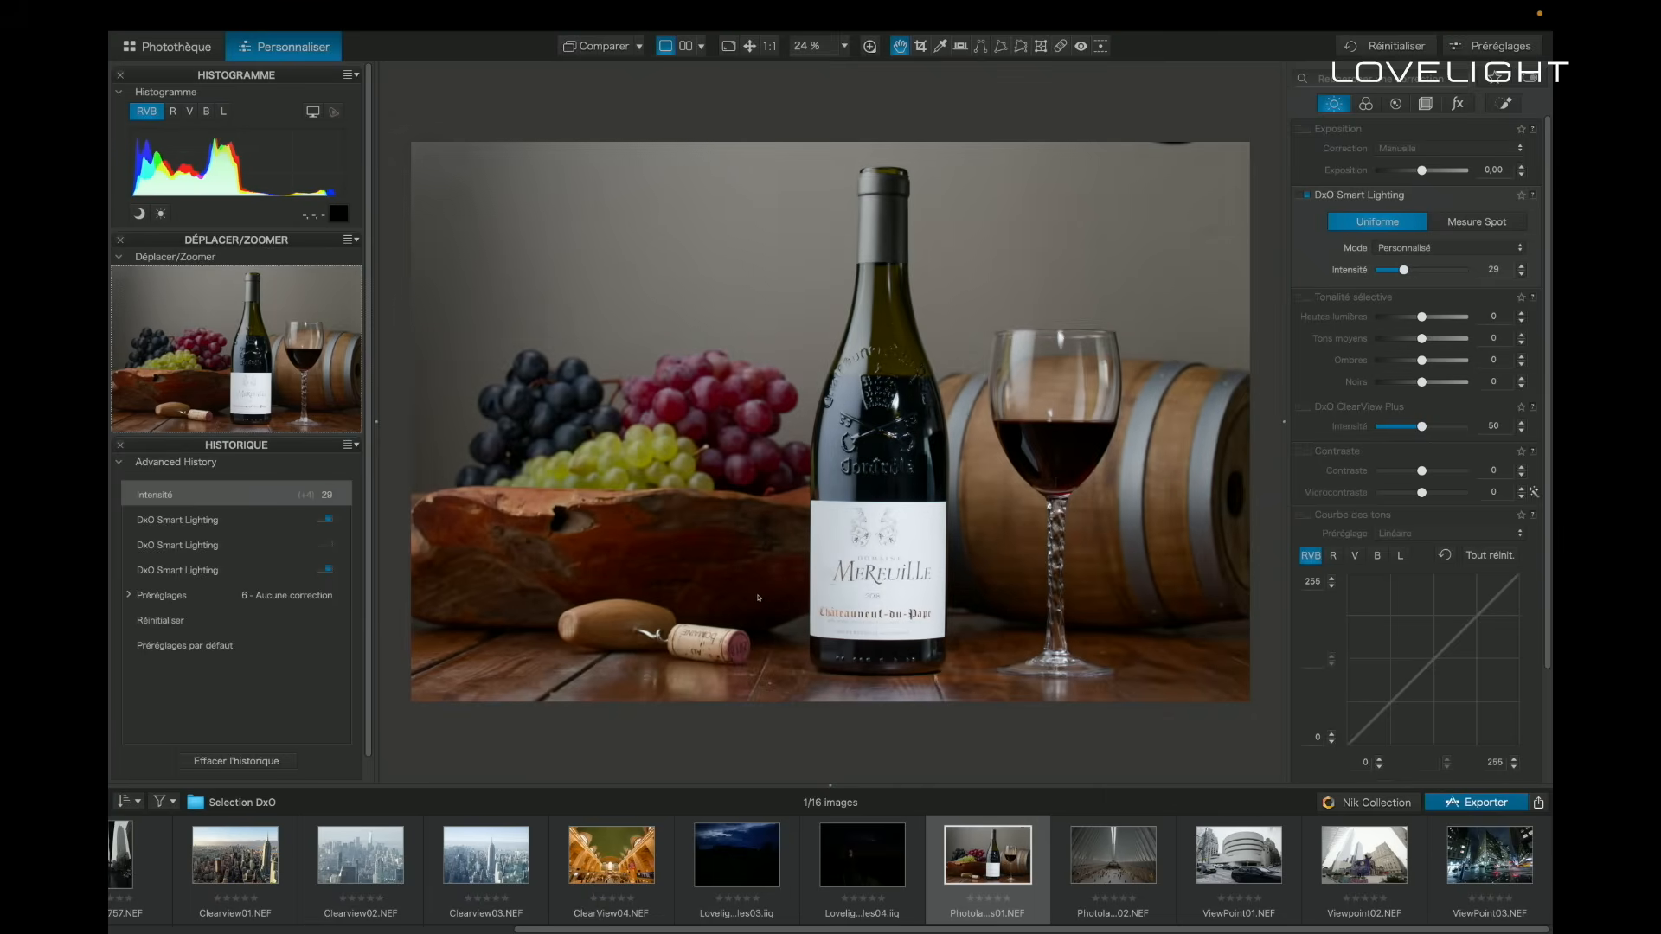
mouse_move(1404, 270)
left_mouse_down()
mouse_move(1441, 270)
mouse_move(1380, 270)
mouse_move(1456, 270)
mouse_move(1405, 270)
left_mouse_up()
mouse_move(1543, 311)
left_mouse_down()
mouse_move(1572, 311)
mouse_move(1550, 312)
left_mouse_up()
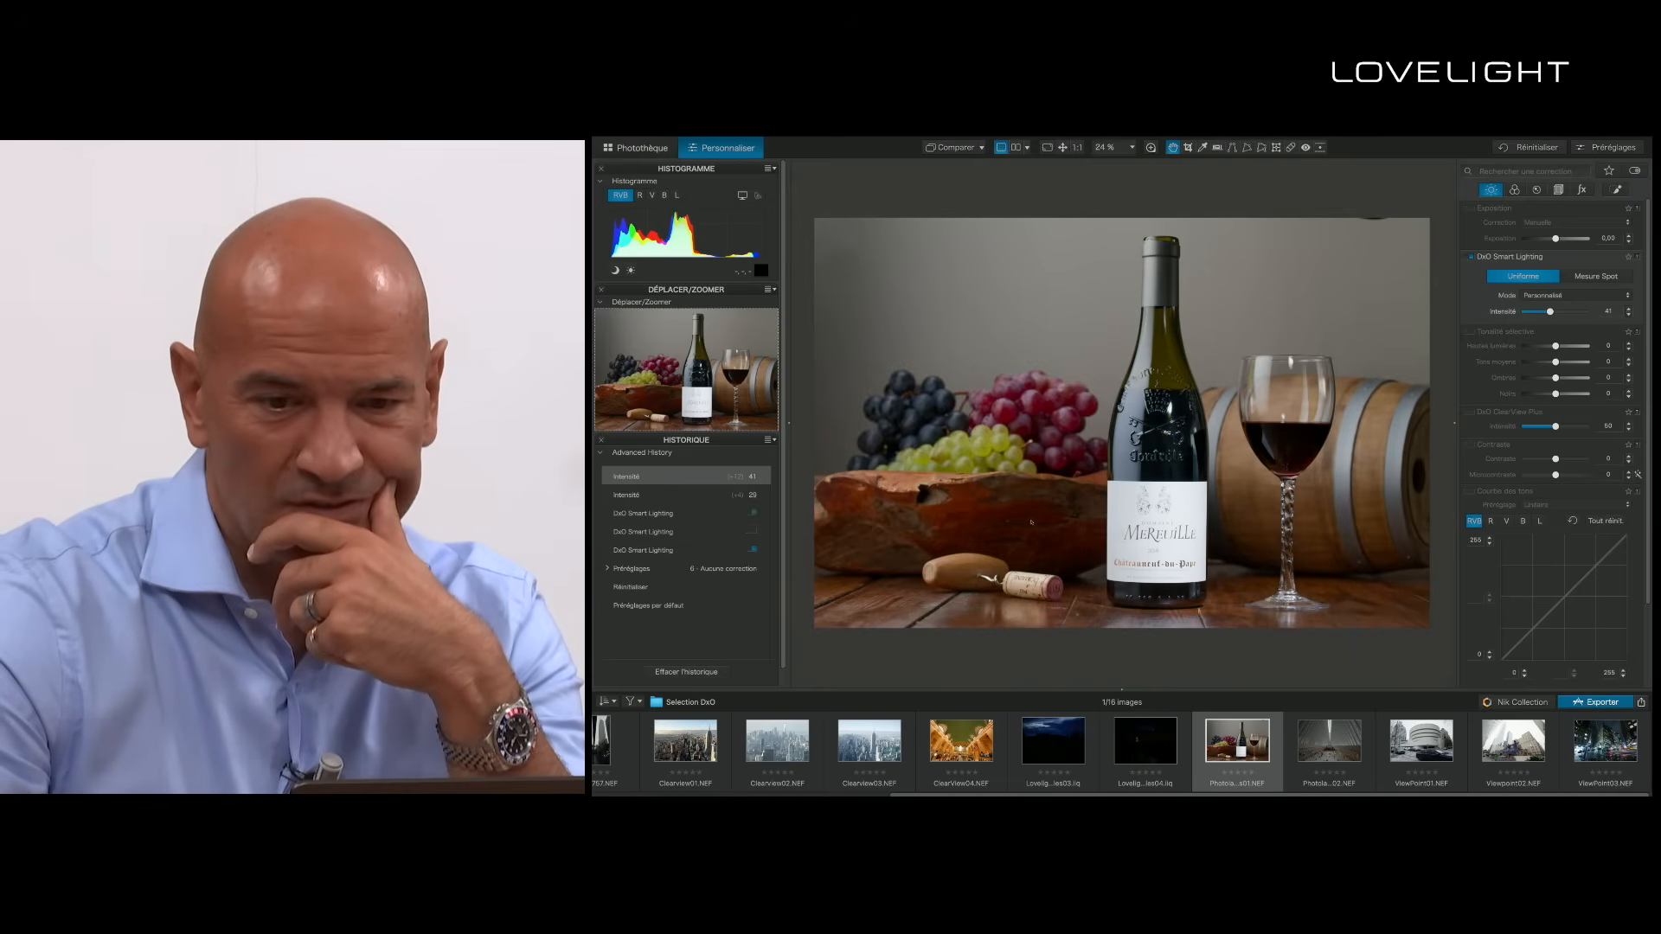
left_click(1469, 257)
left_click(1469, 257)
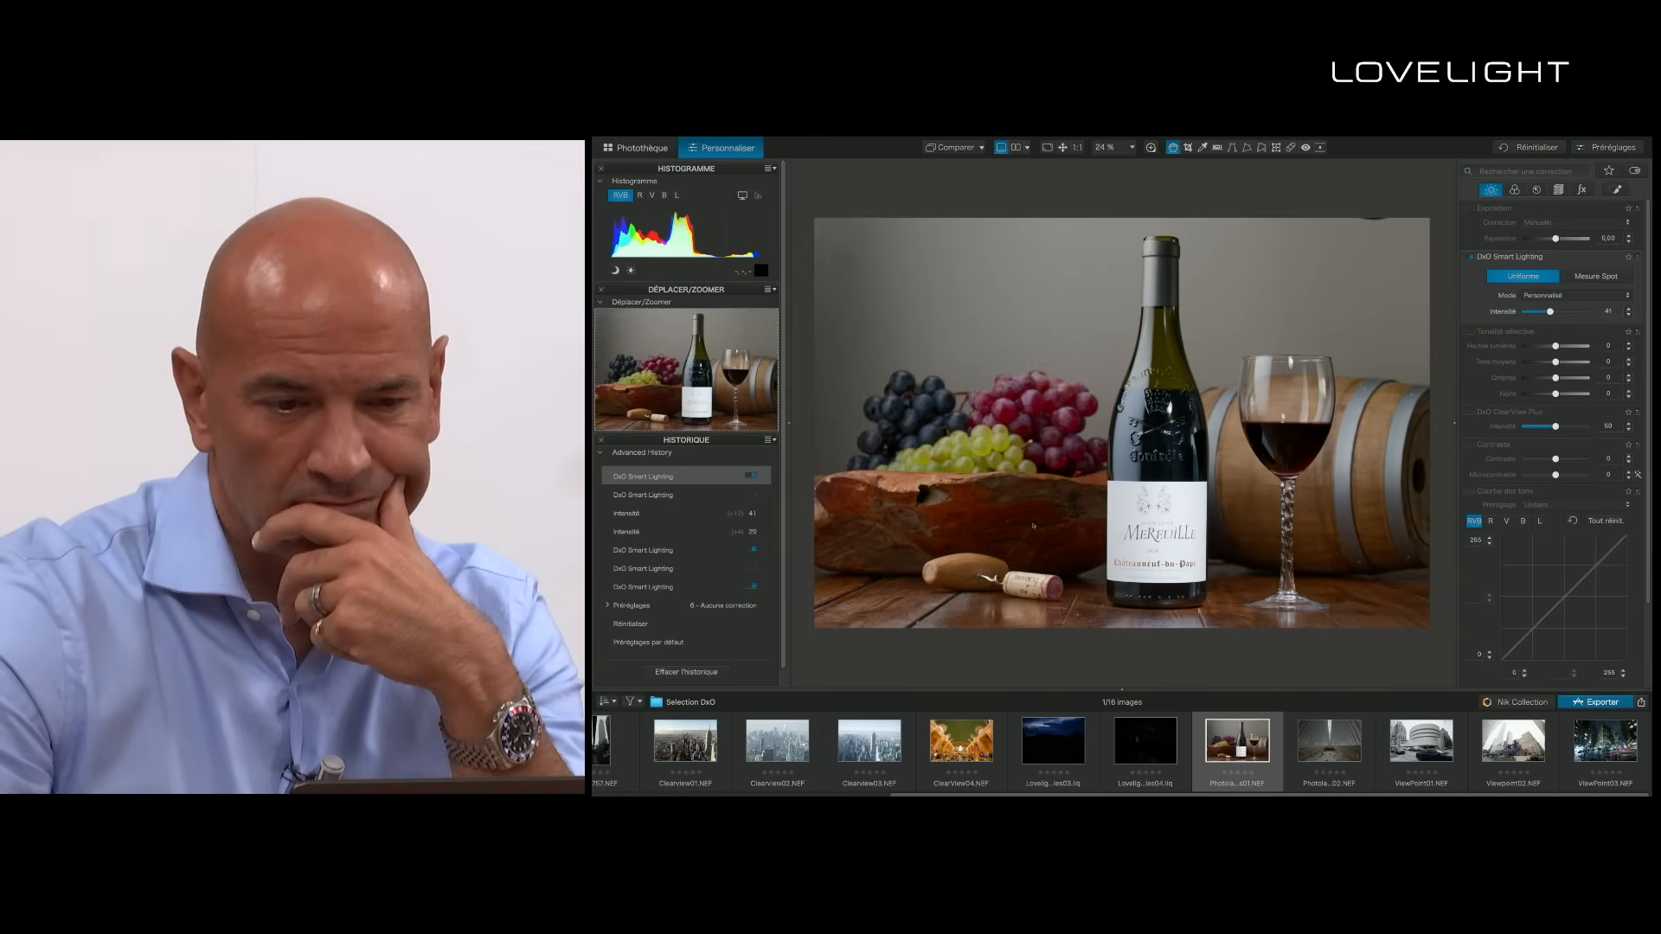
- Repair the dark spot on the wall above the barrel with ReTouch at 90 px, 42% feathering and 100% opacity
scroll(1003, 537, "up", 5)
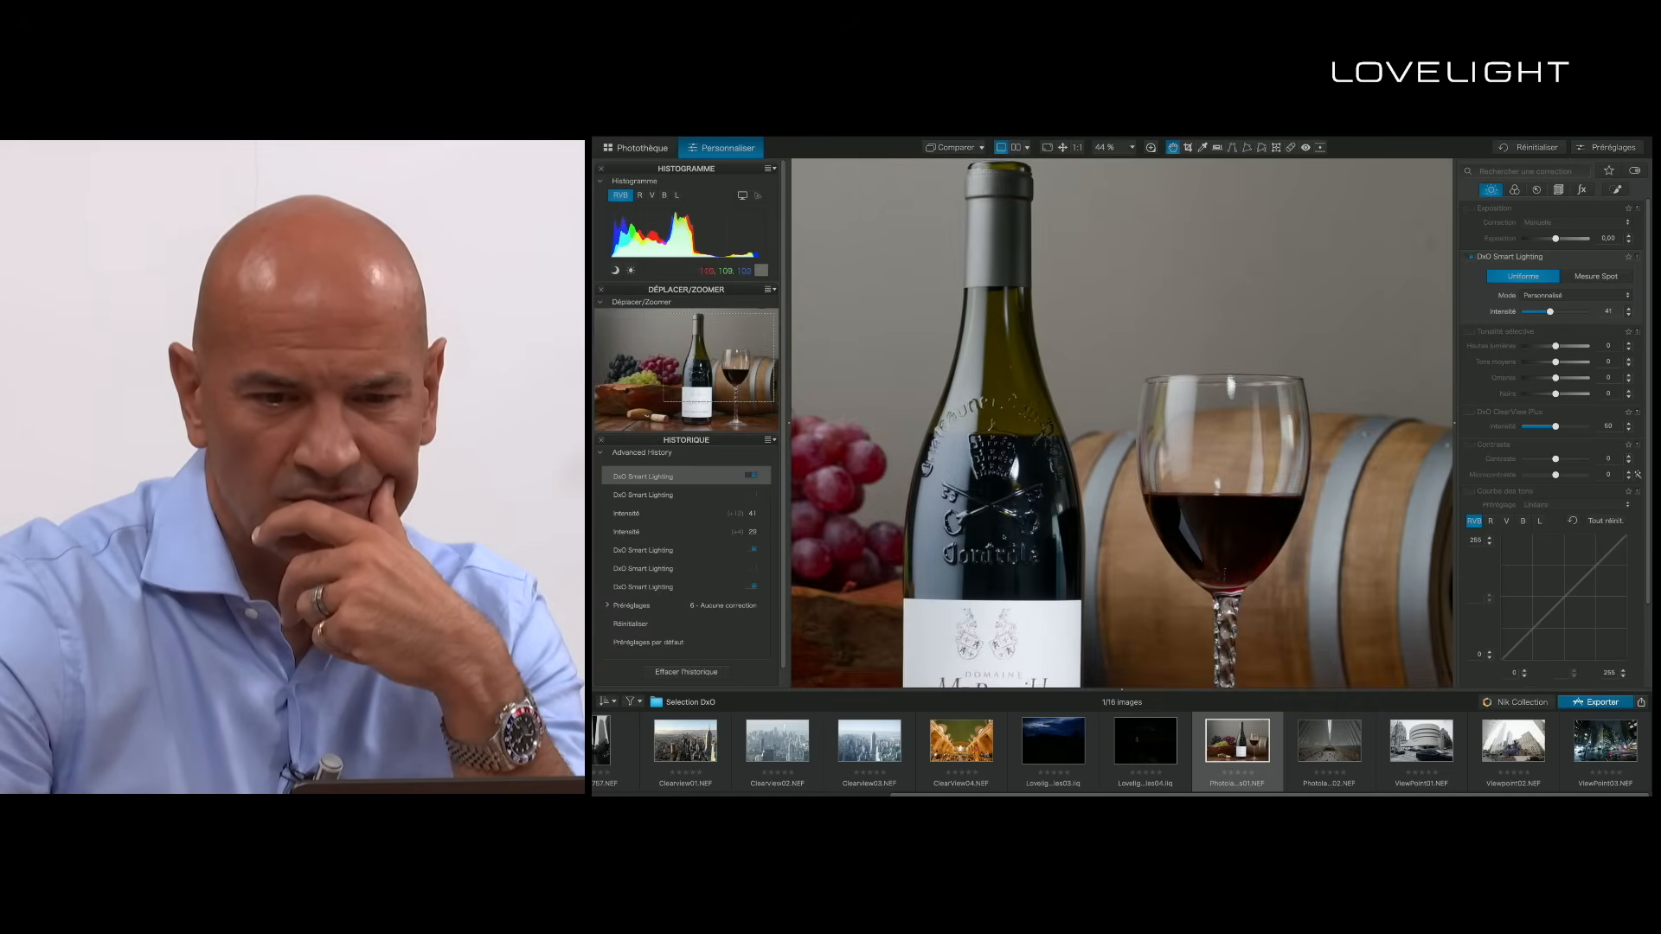
scroll(943, 475, "up", 1)
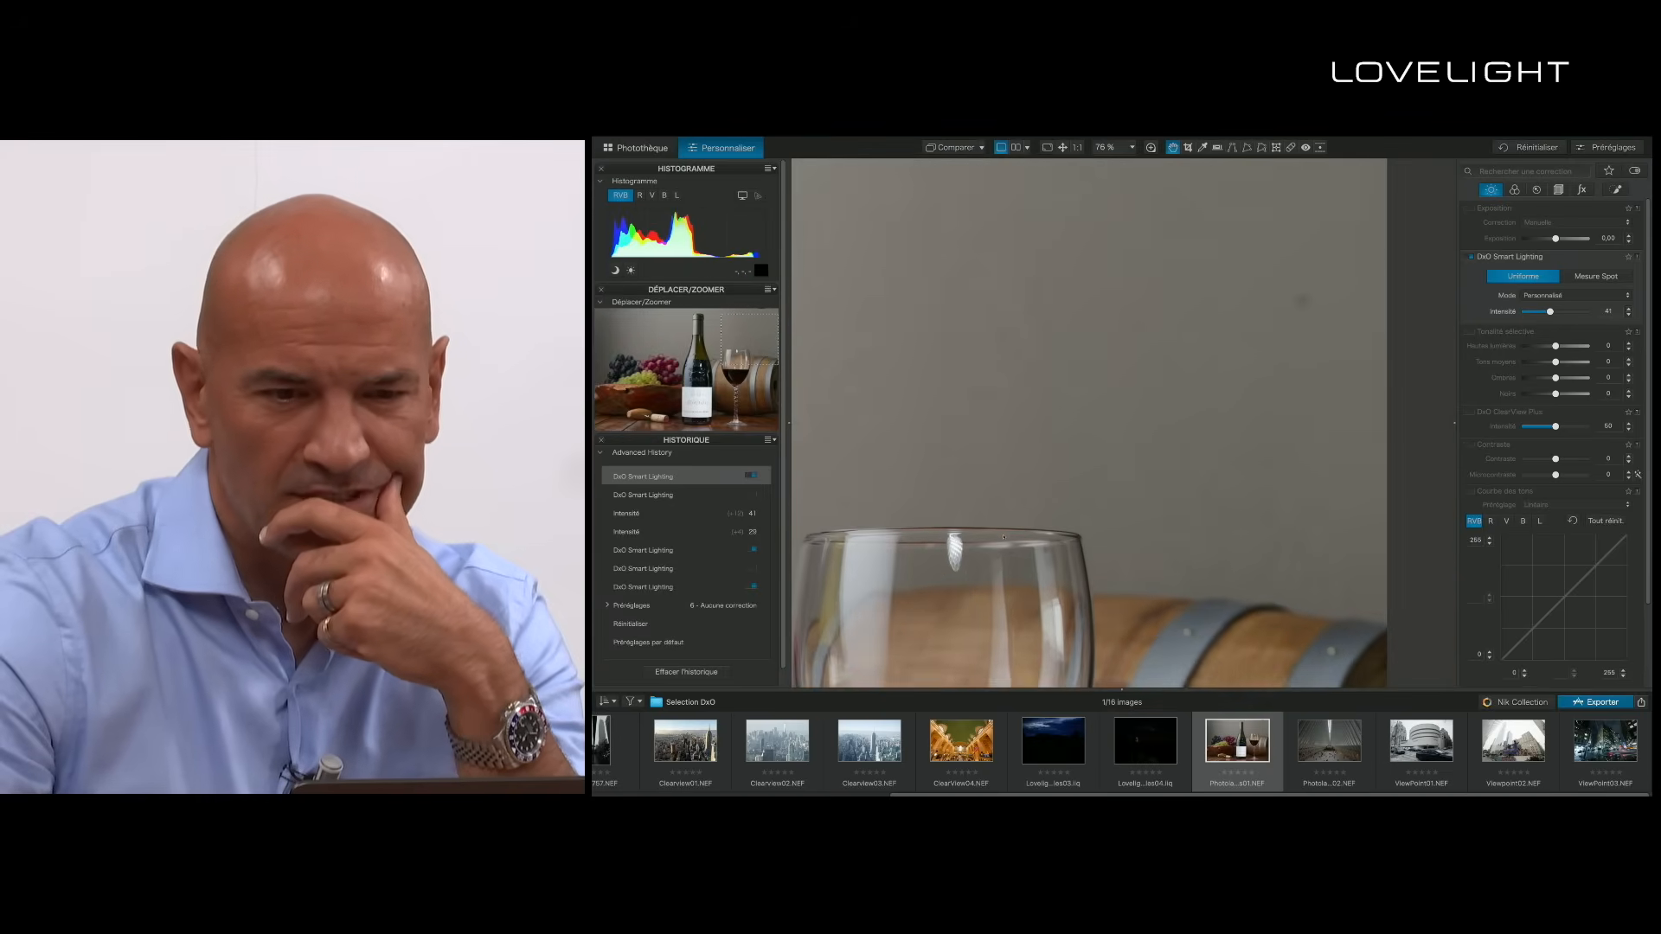
key("r")
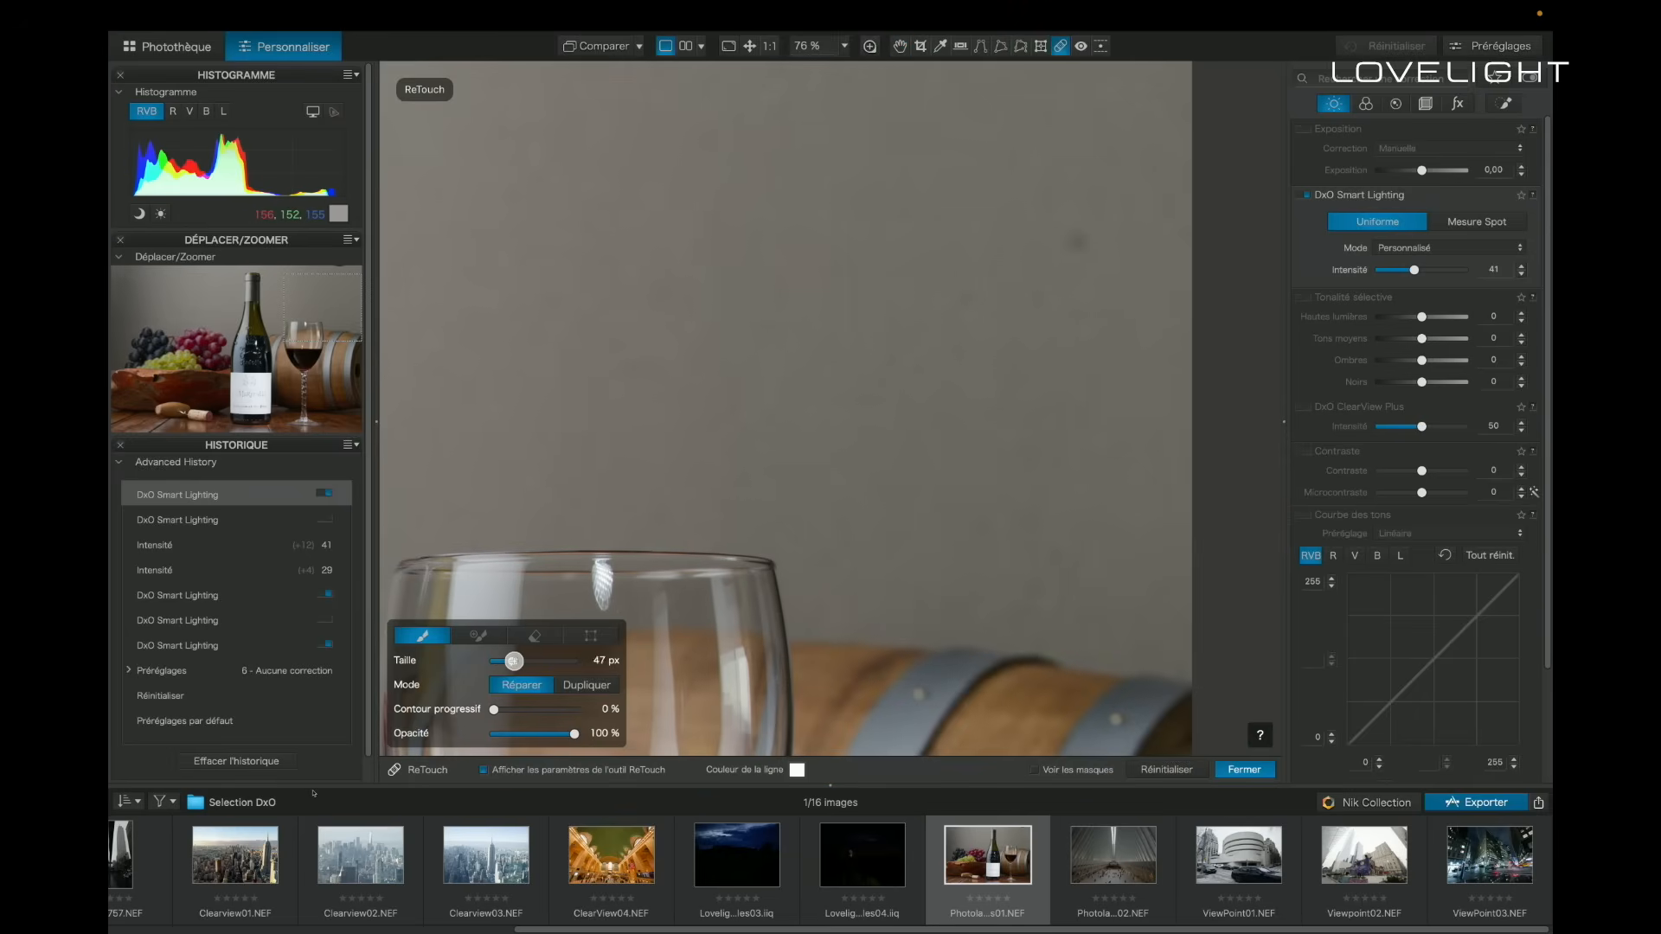
scroll(1073, 240, "down", 1)
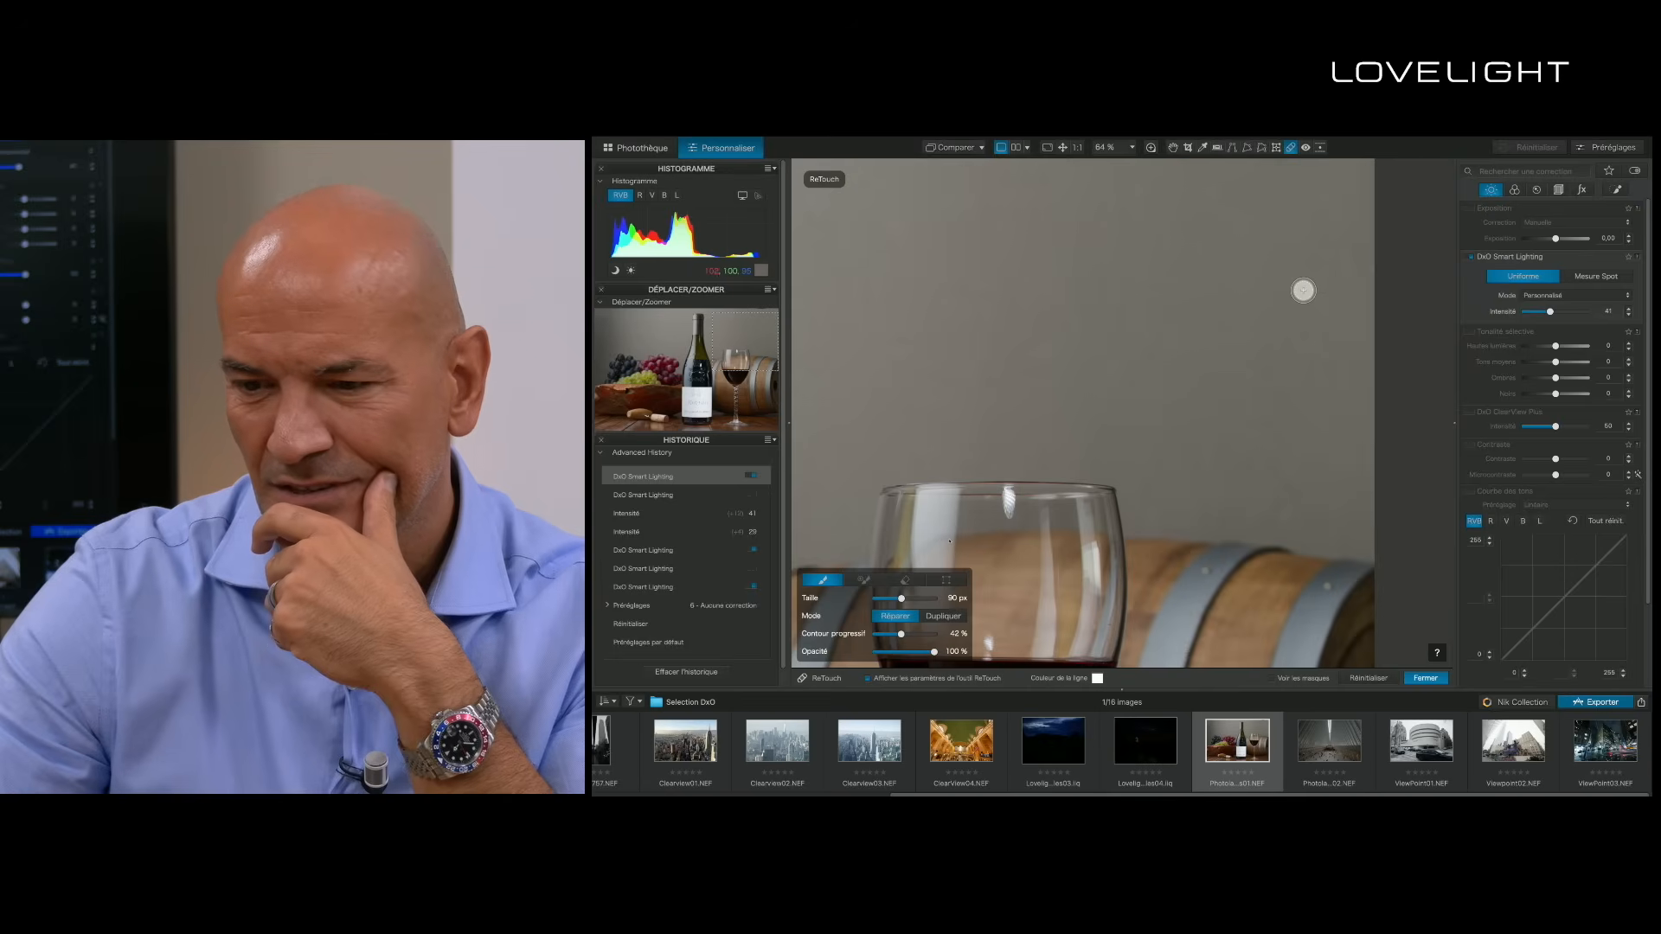
left_click(1302, 291)
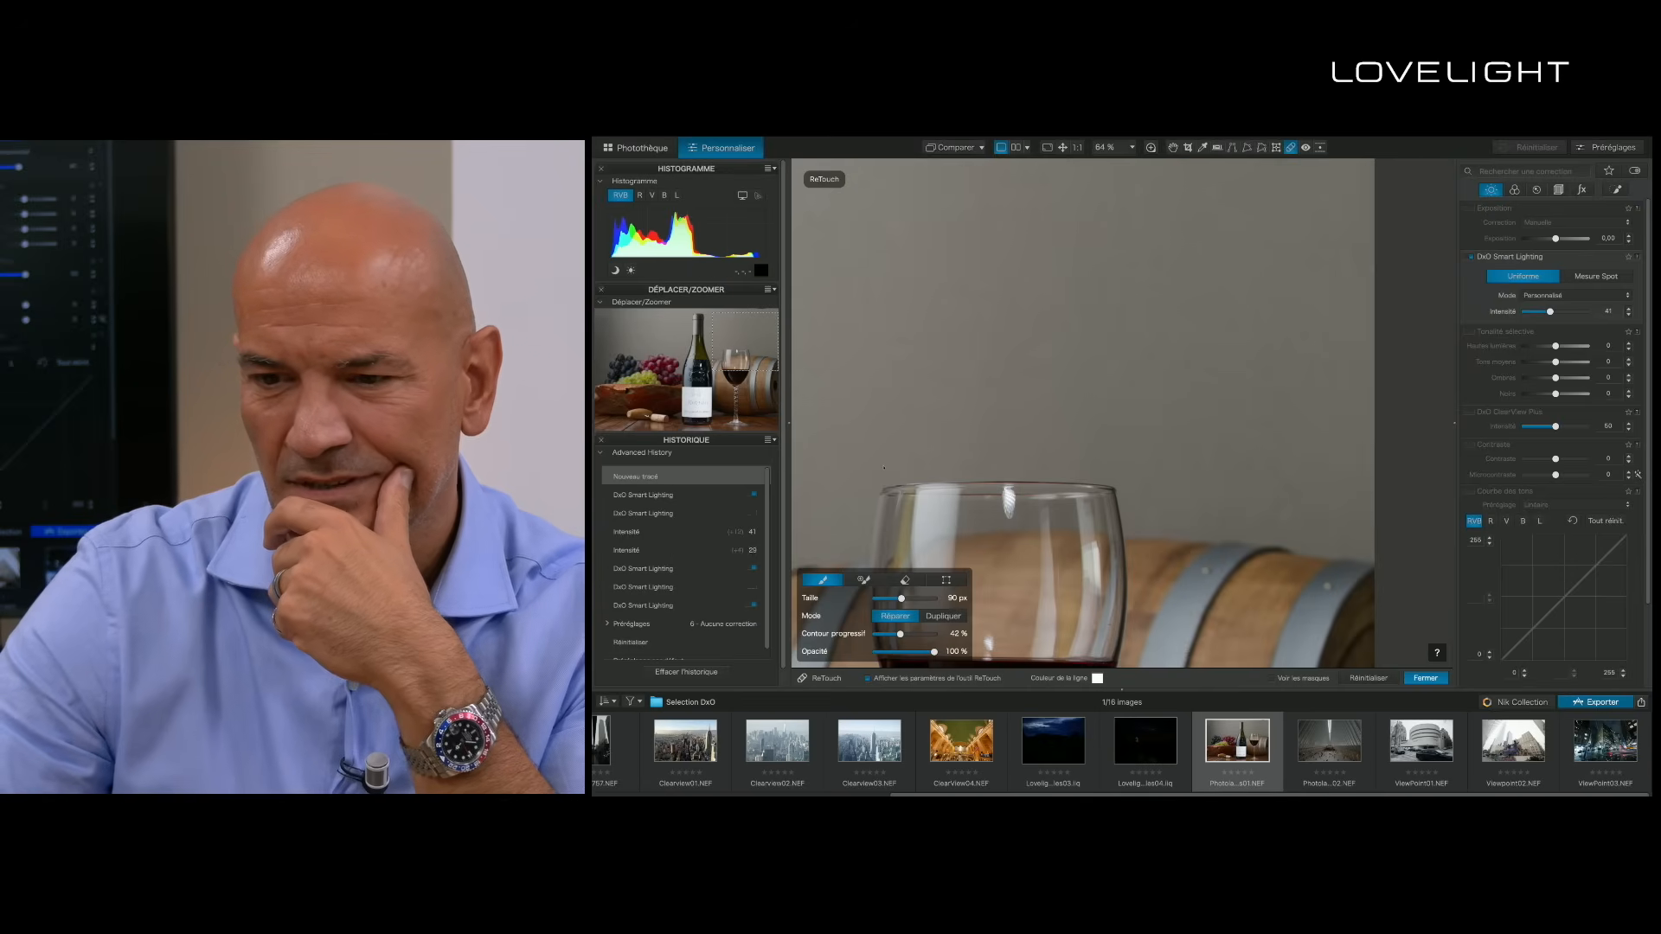
- Repair the dark mark at the upper edge of the wall above the wine glass with ReTouch
left_click(1173, 148)
scroll(1166, 419, "down", 2)
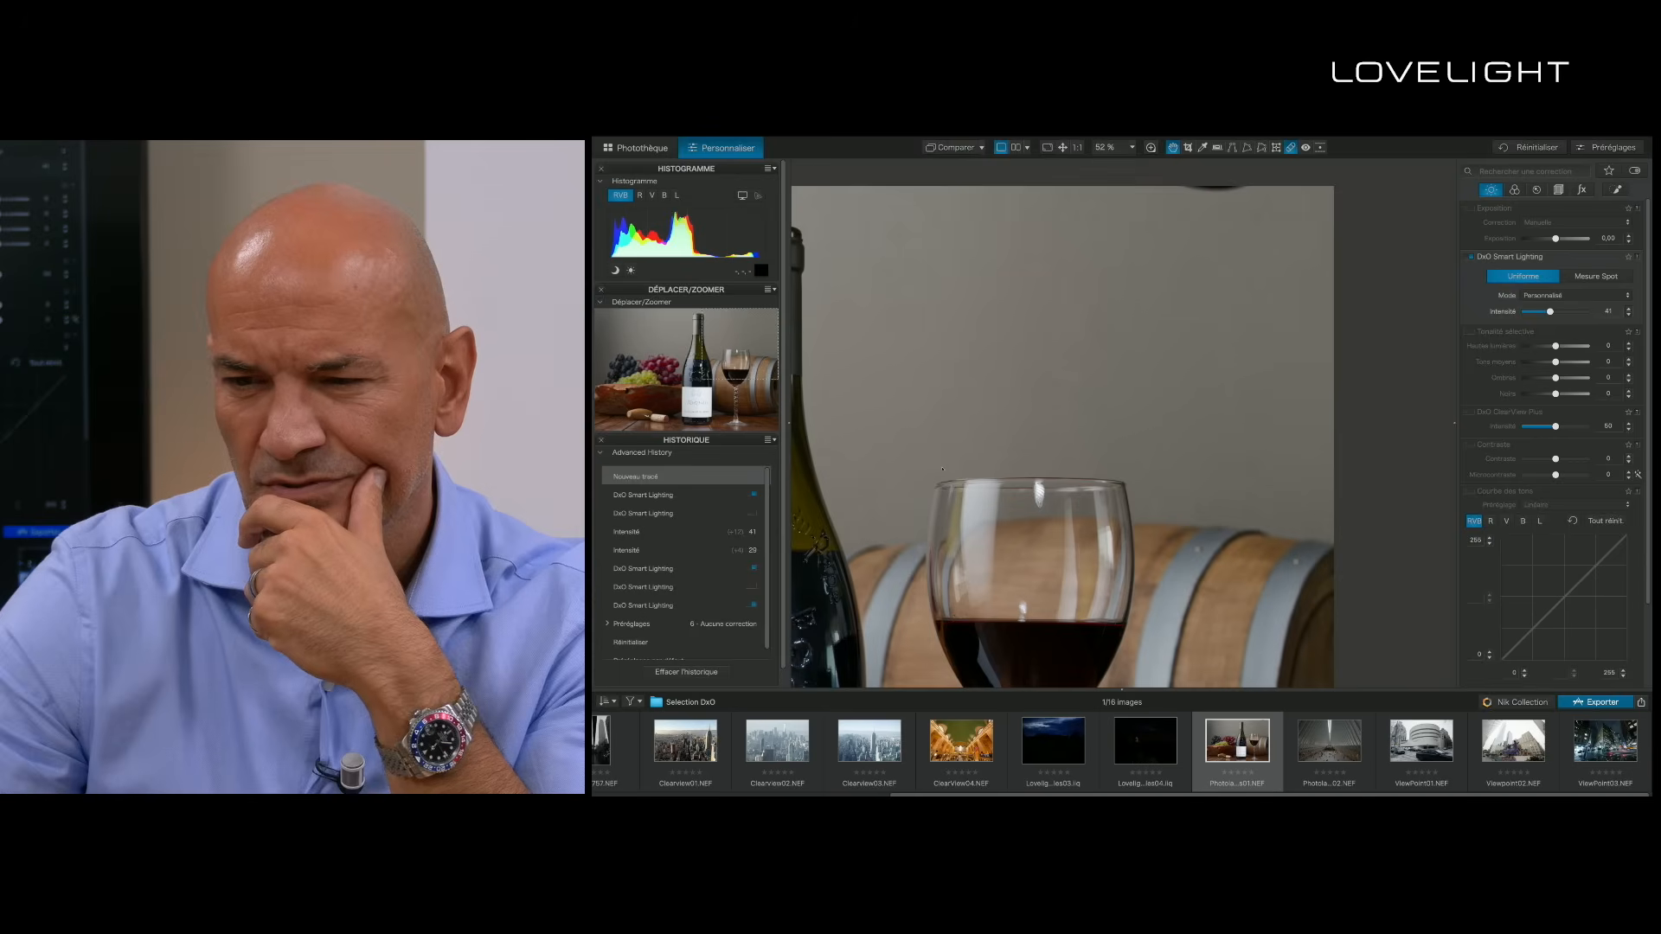
left_click(1290, 148)
left_click_drag(1173, 178, 1251, 178)
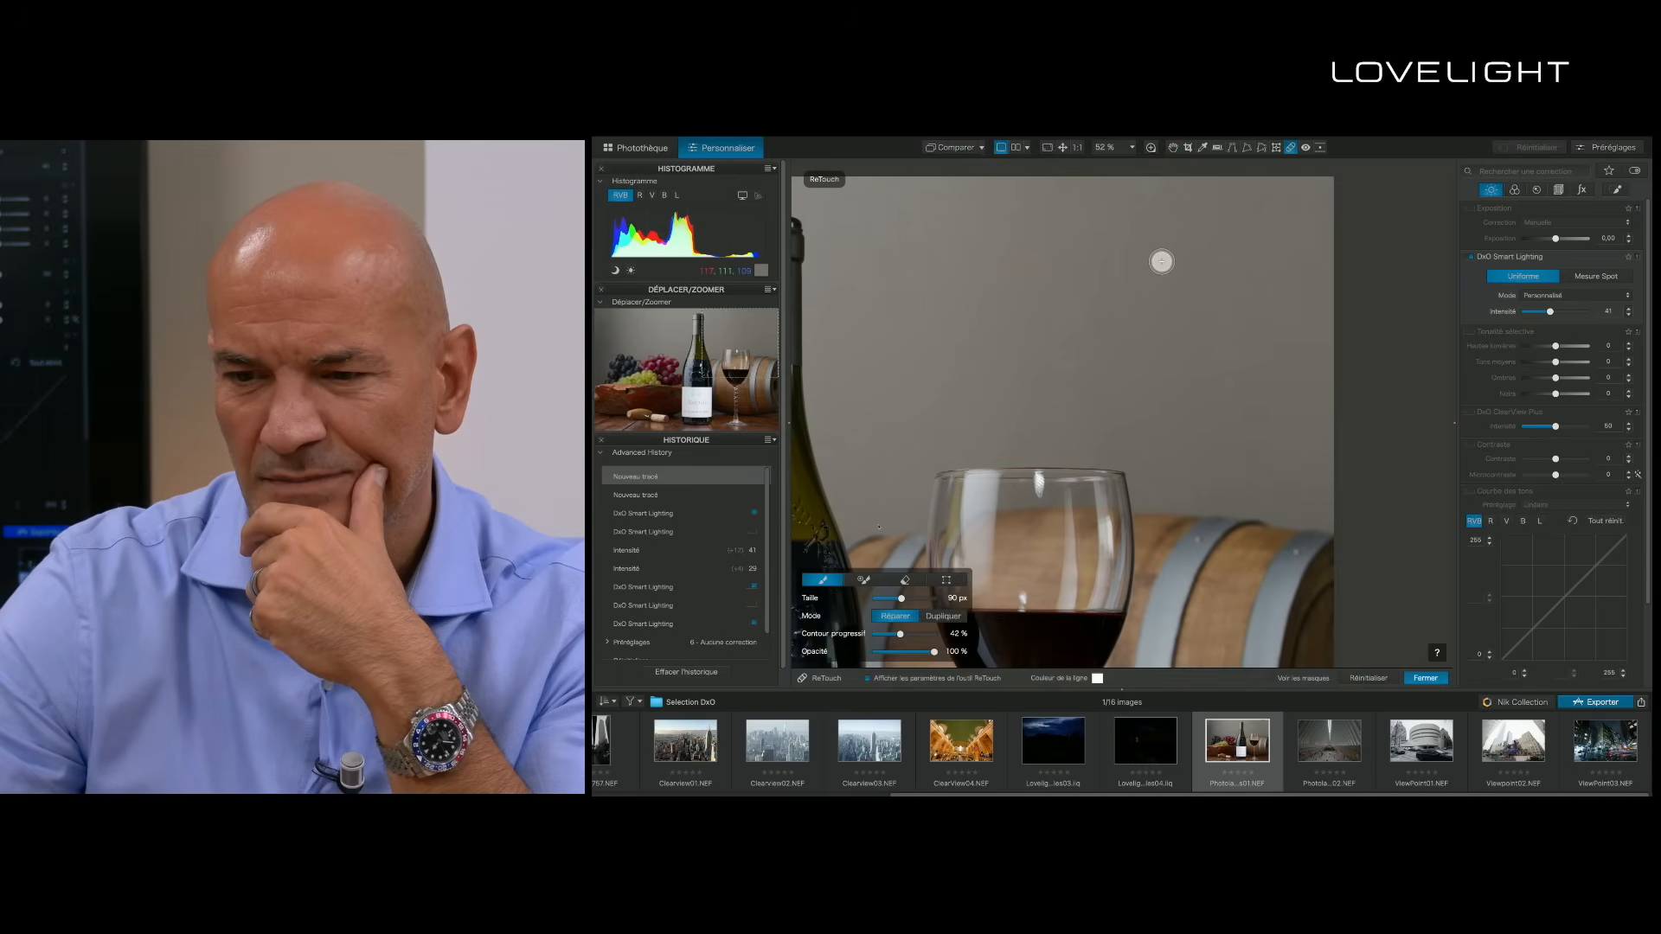
- Darken both upper corners of the background with two diagonal graduated filters, exposure -0.80 above the grapes and -0.70 above the glass
key("ctrl+0")
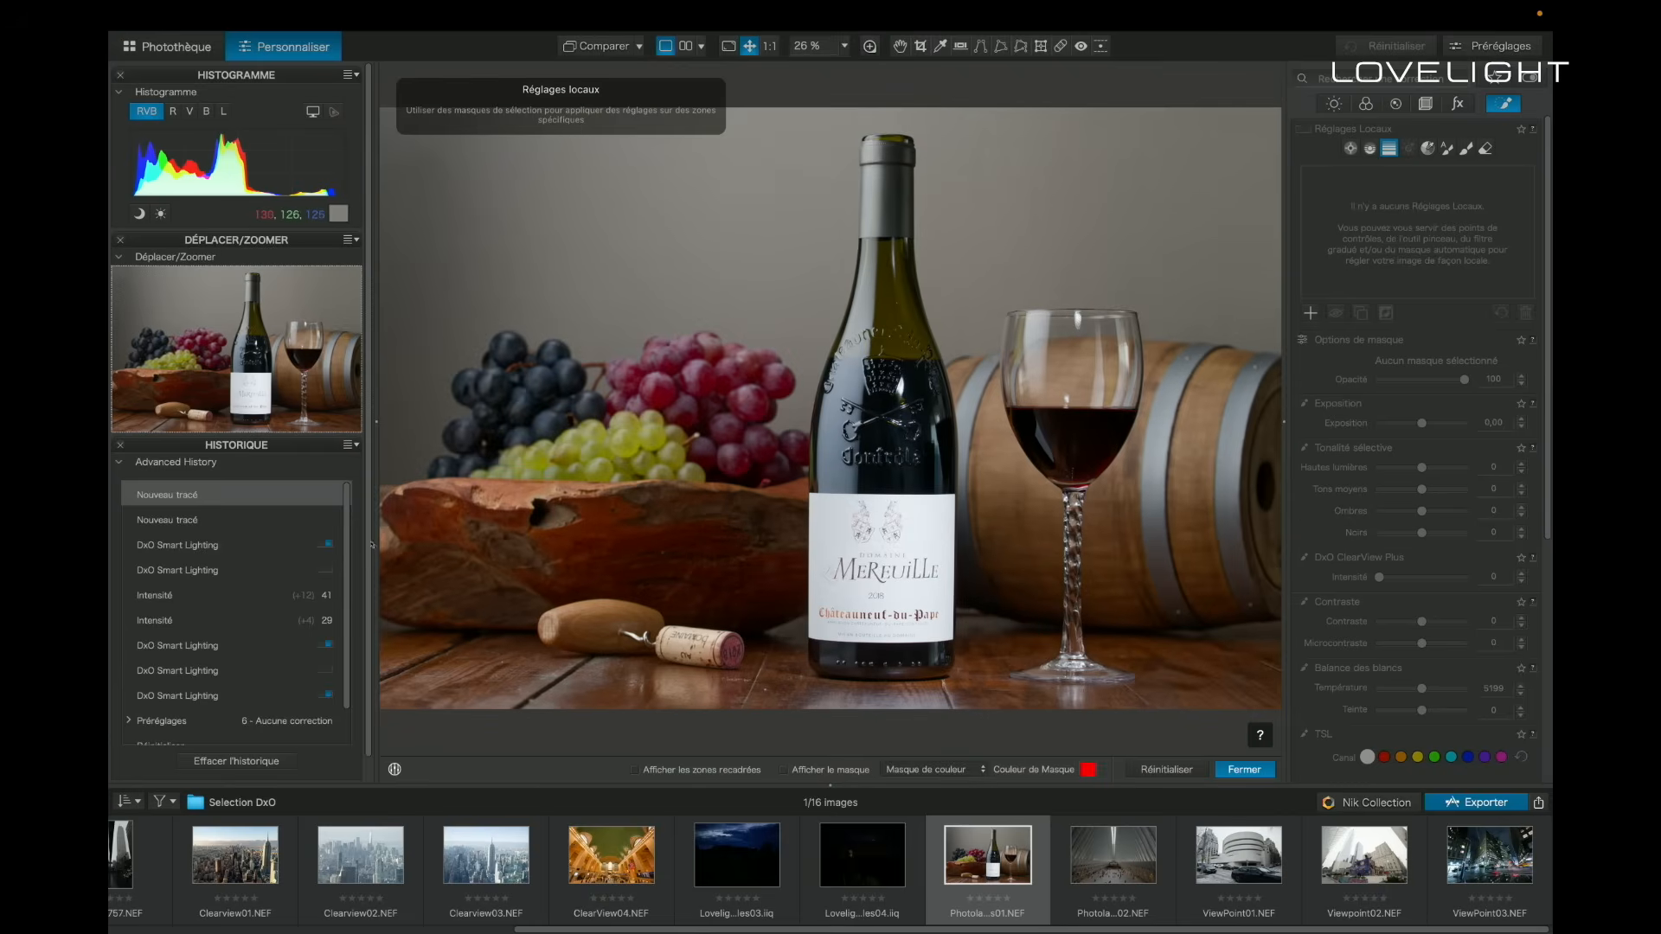
left_click_drag(622, 153, 691, 350)
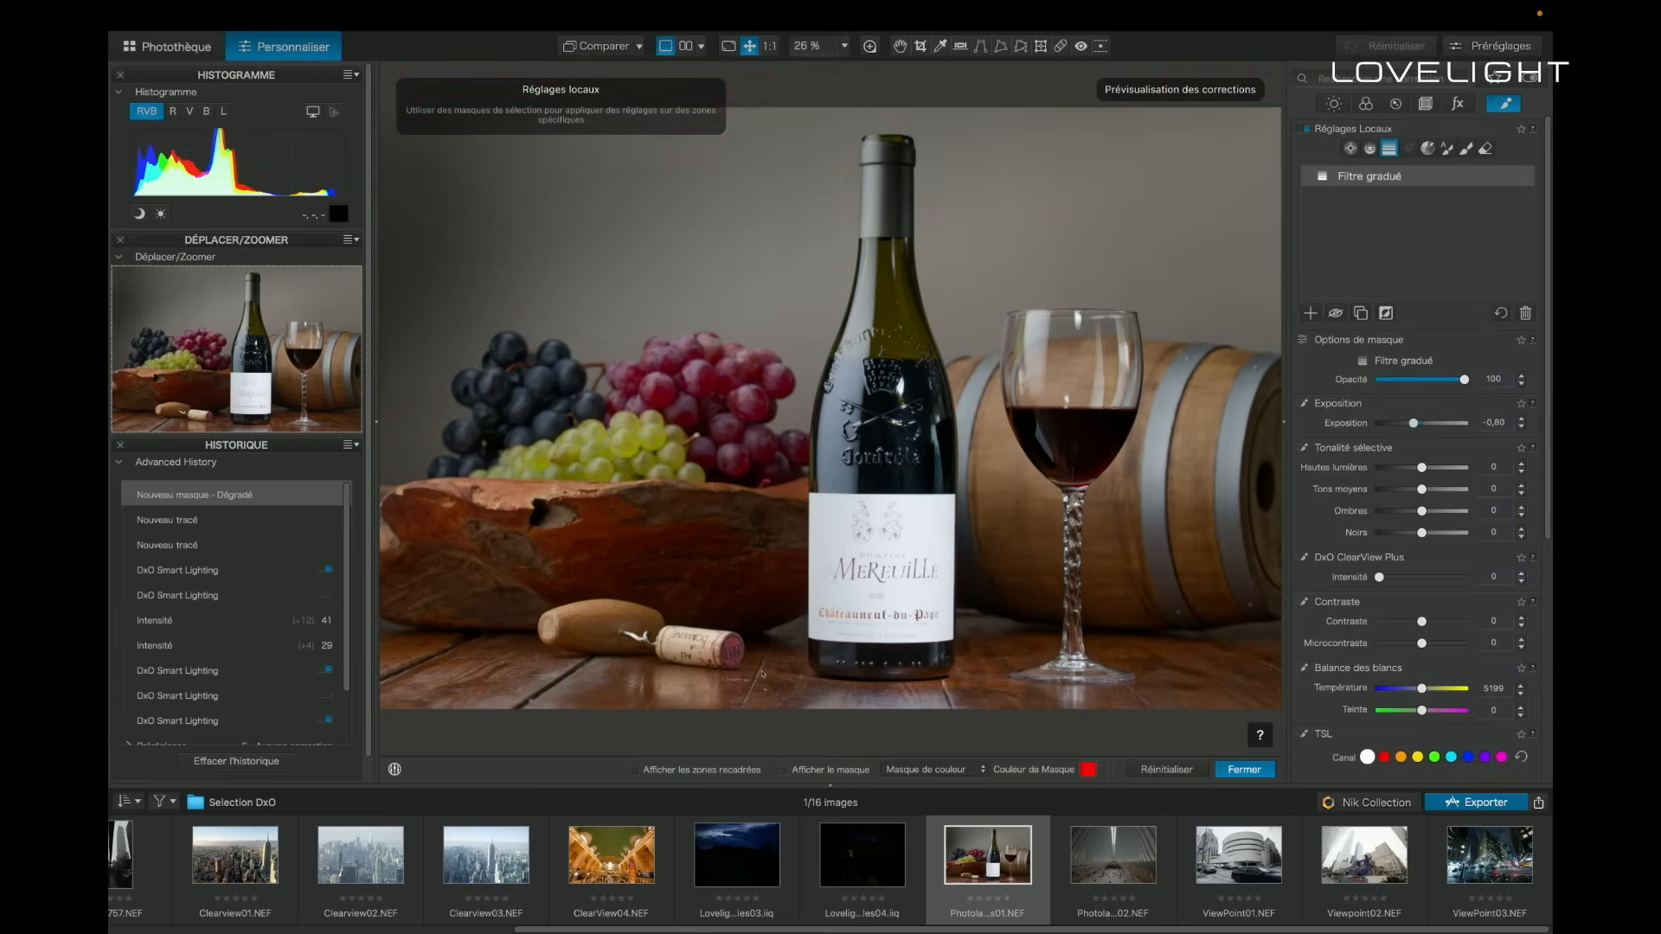
left_click_drag(1203, 157, 1065, 410)
left_click_drag(1421, 423, 1413, 423)
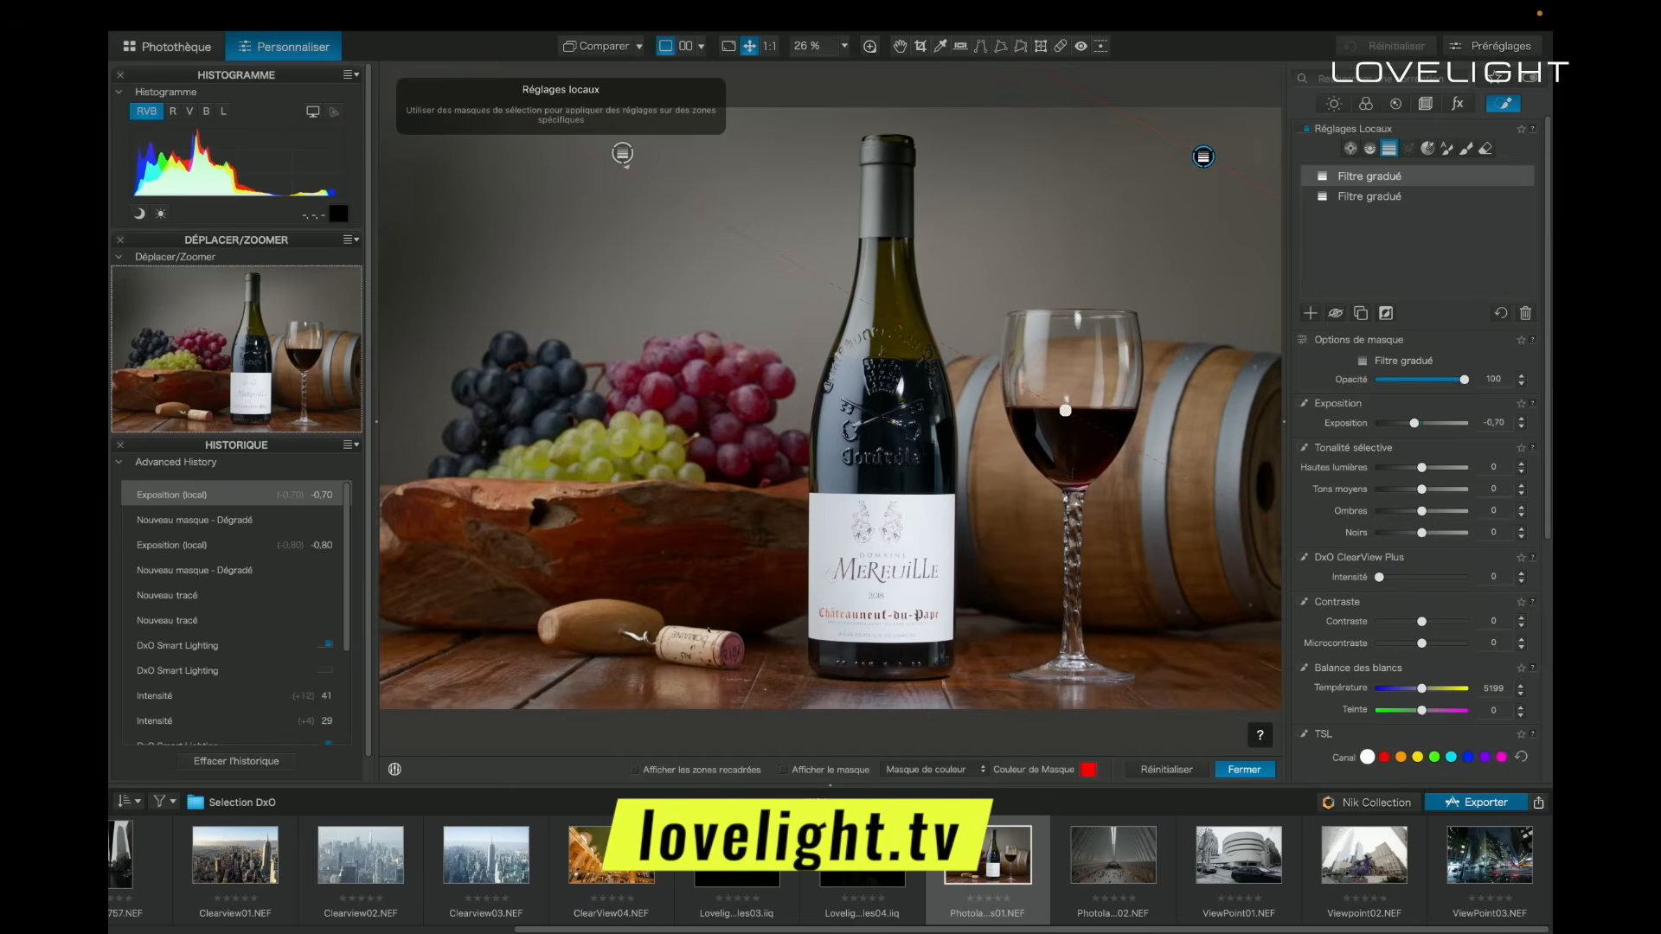
- Place a control point on the dark glass of the bottle, shrink its area, and set exposure 0.27, highlights 14 and blacks -6
left_click(729, 541)
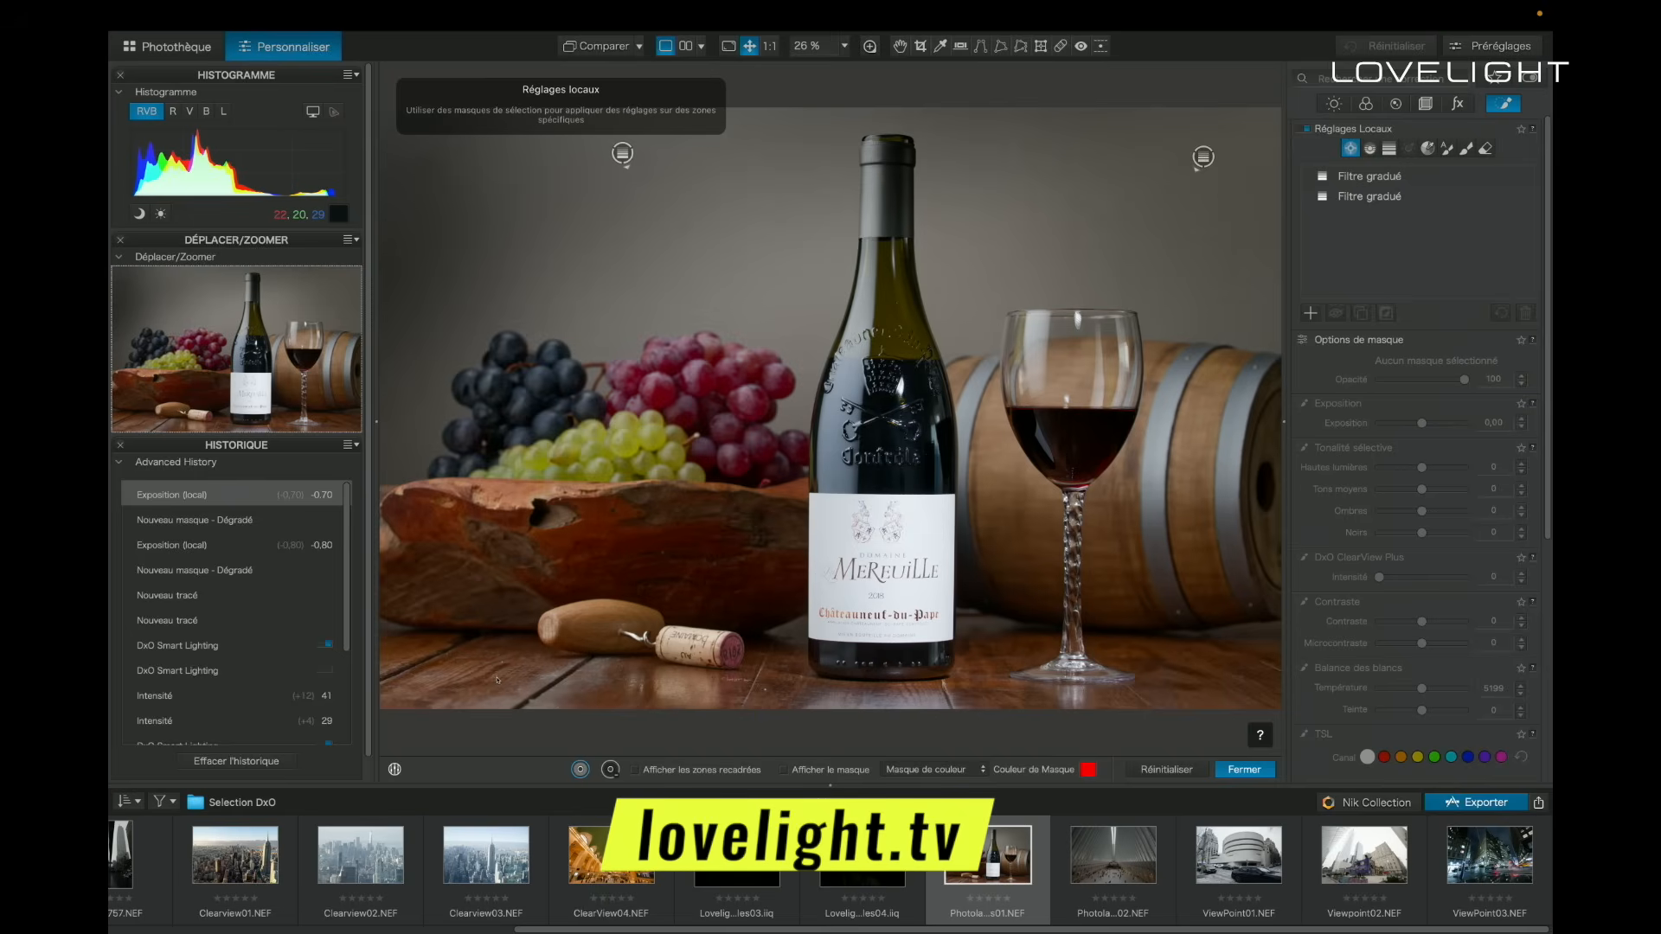
left_click(882, 435)
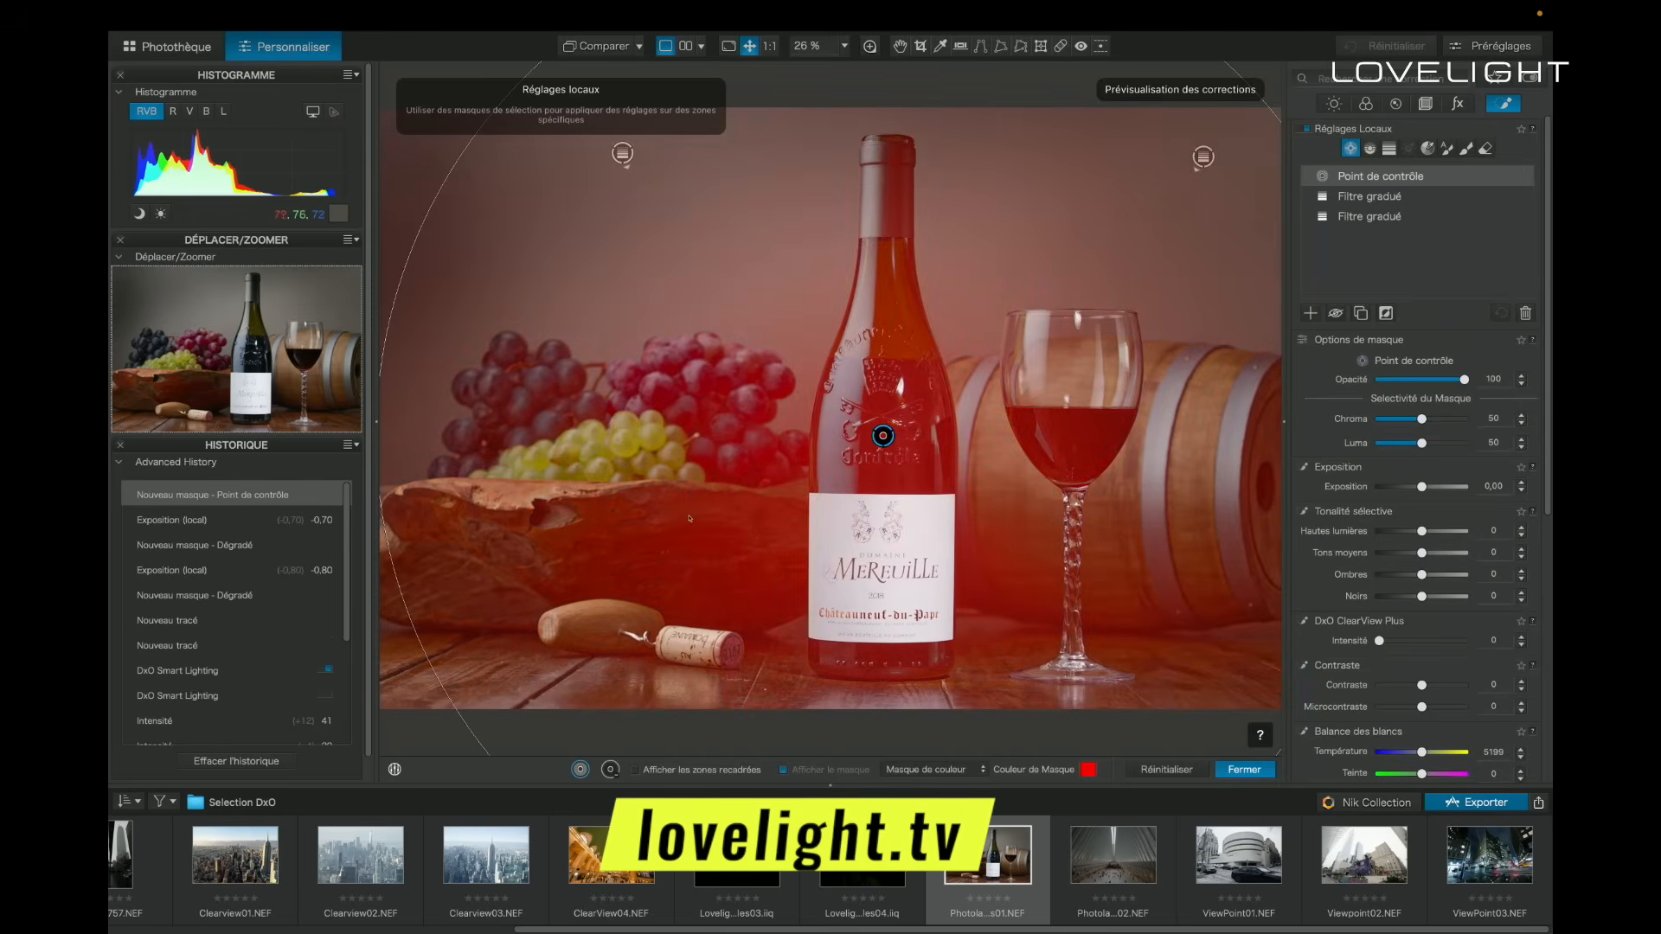
left_click_drag(439, 681, 570, 608)
left_click_drag(1421, 486, 1427, 486)
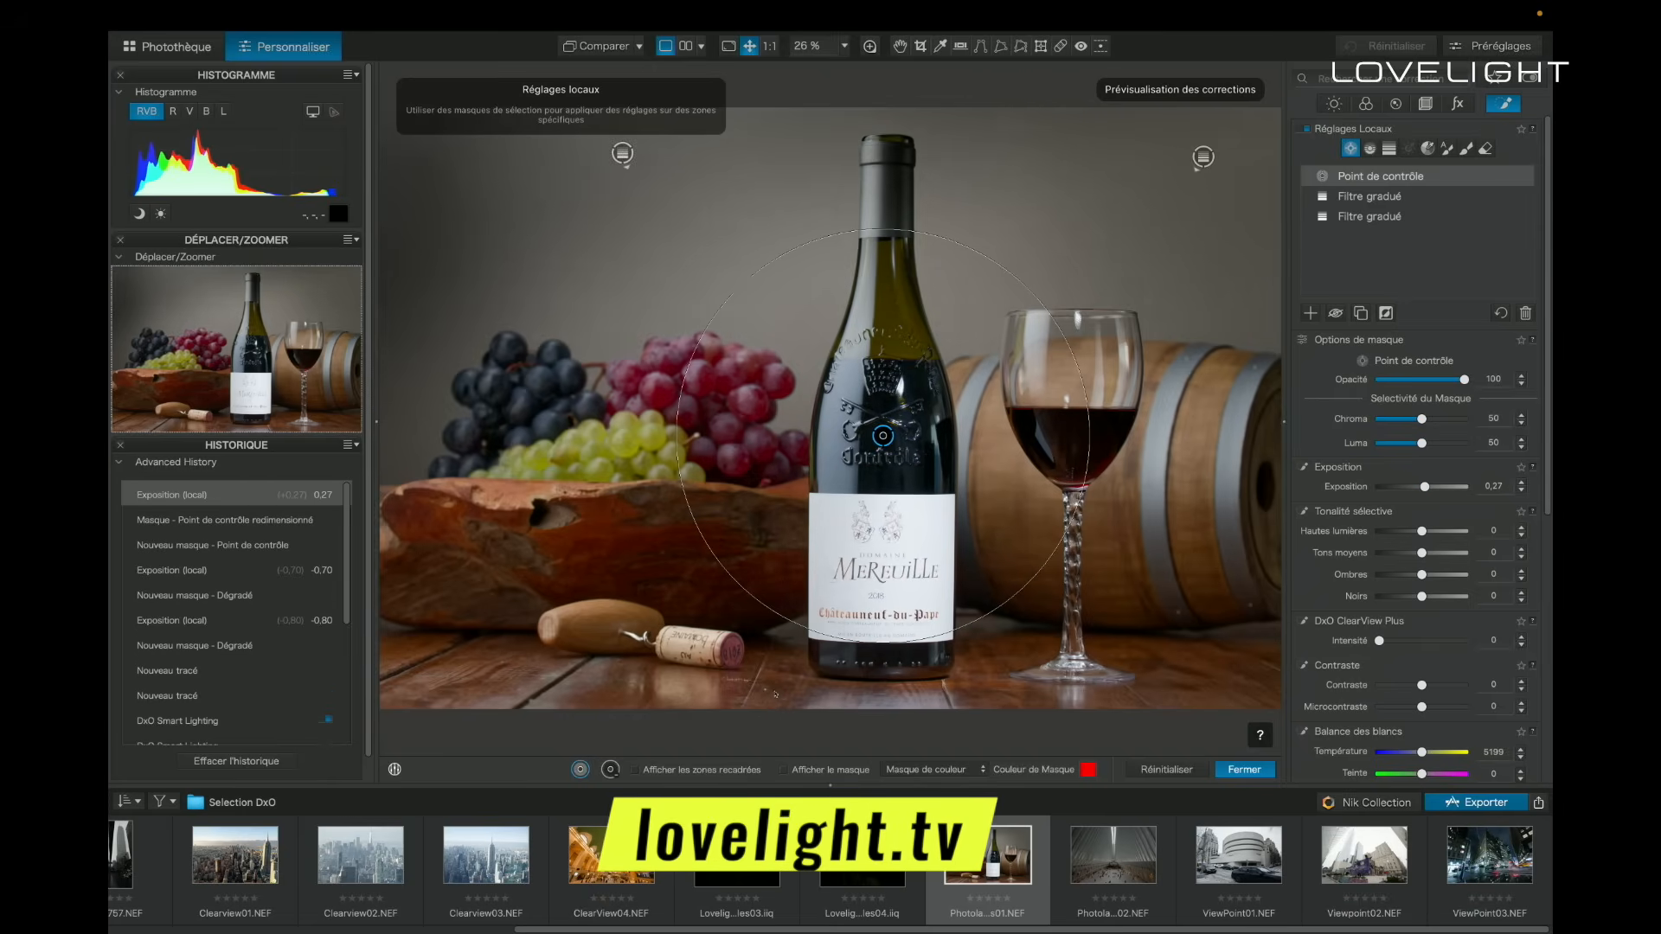
left_click_drag(1428, 531, 1427, 531)
left_click_drag(1421, 596, 1423, 596)
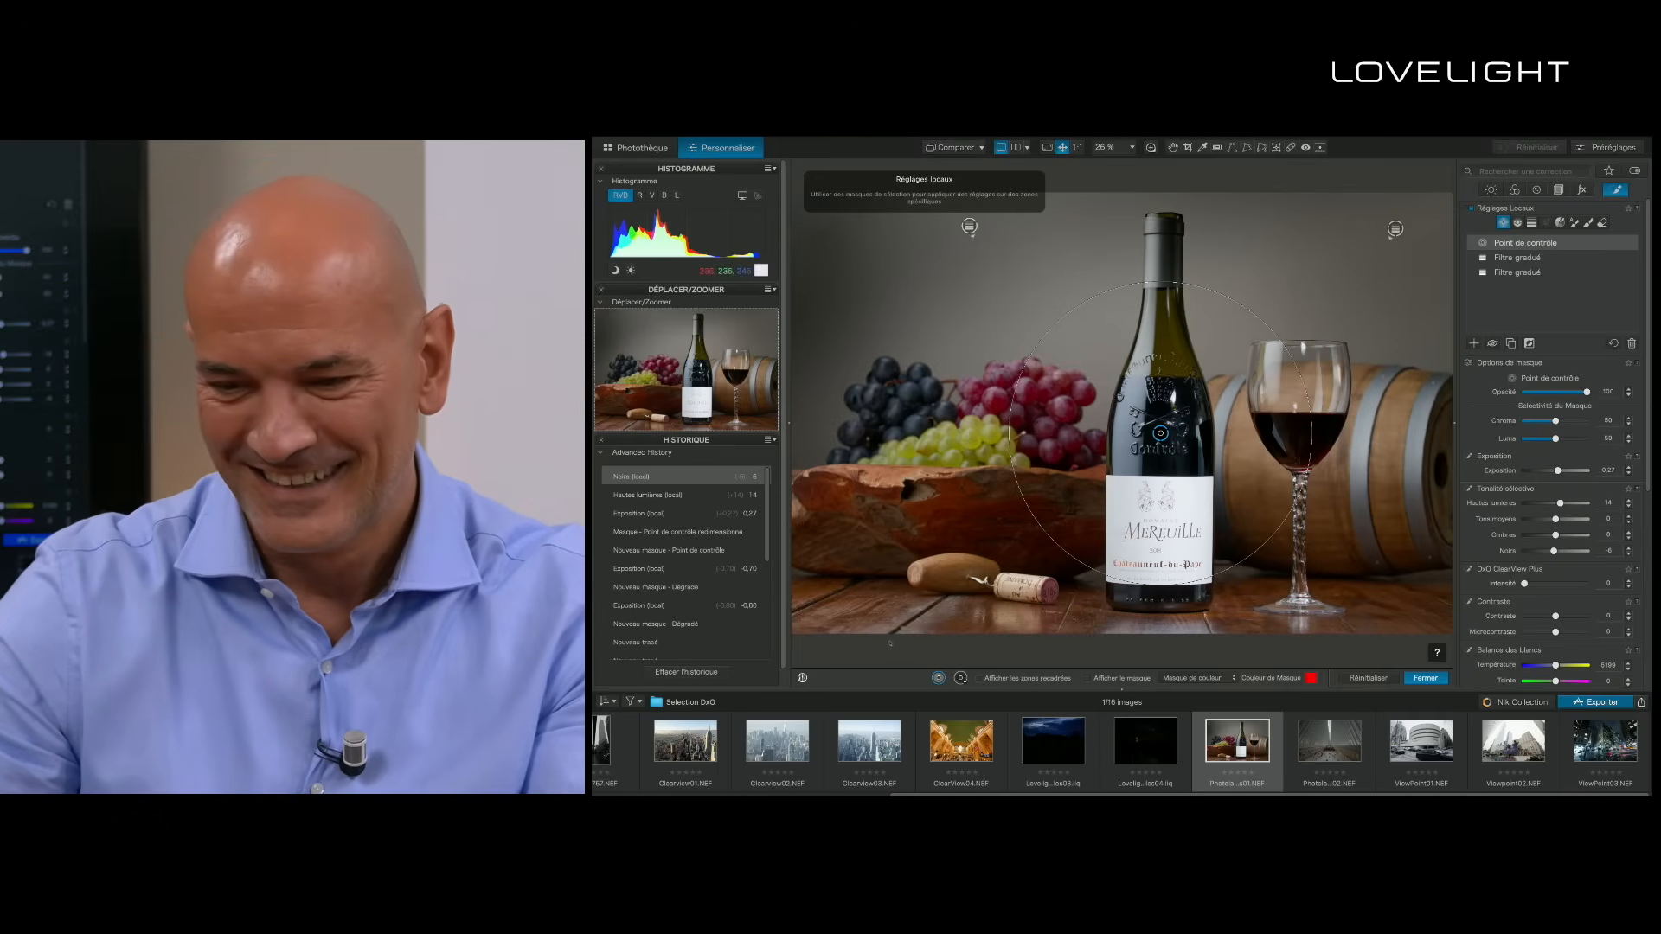
- Add a separate control point on the bottle label with highlights -23, shadows -16, blacks -50, ClearView Plus 6, contrast 41 and microcontrast 8
left_click(1034, 567)
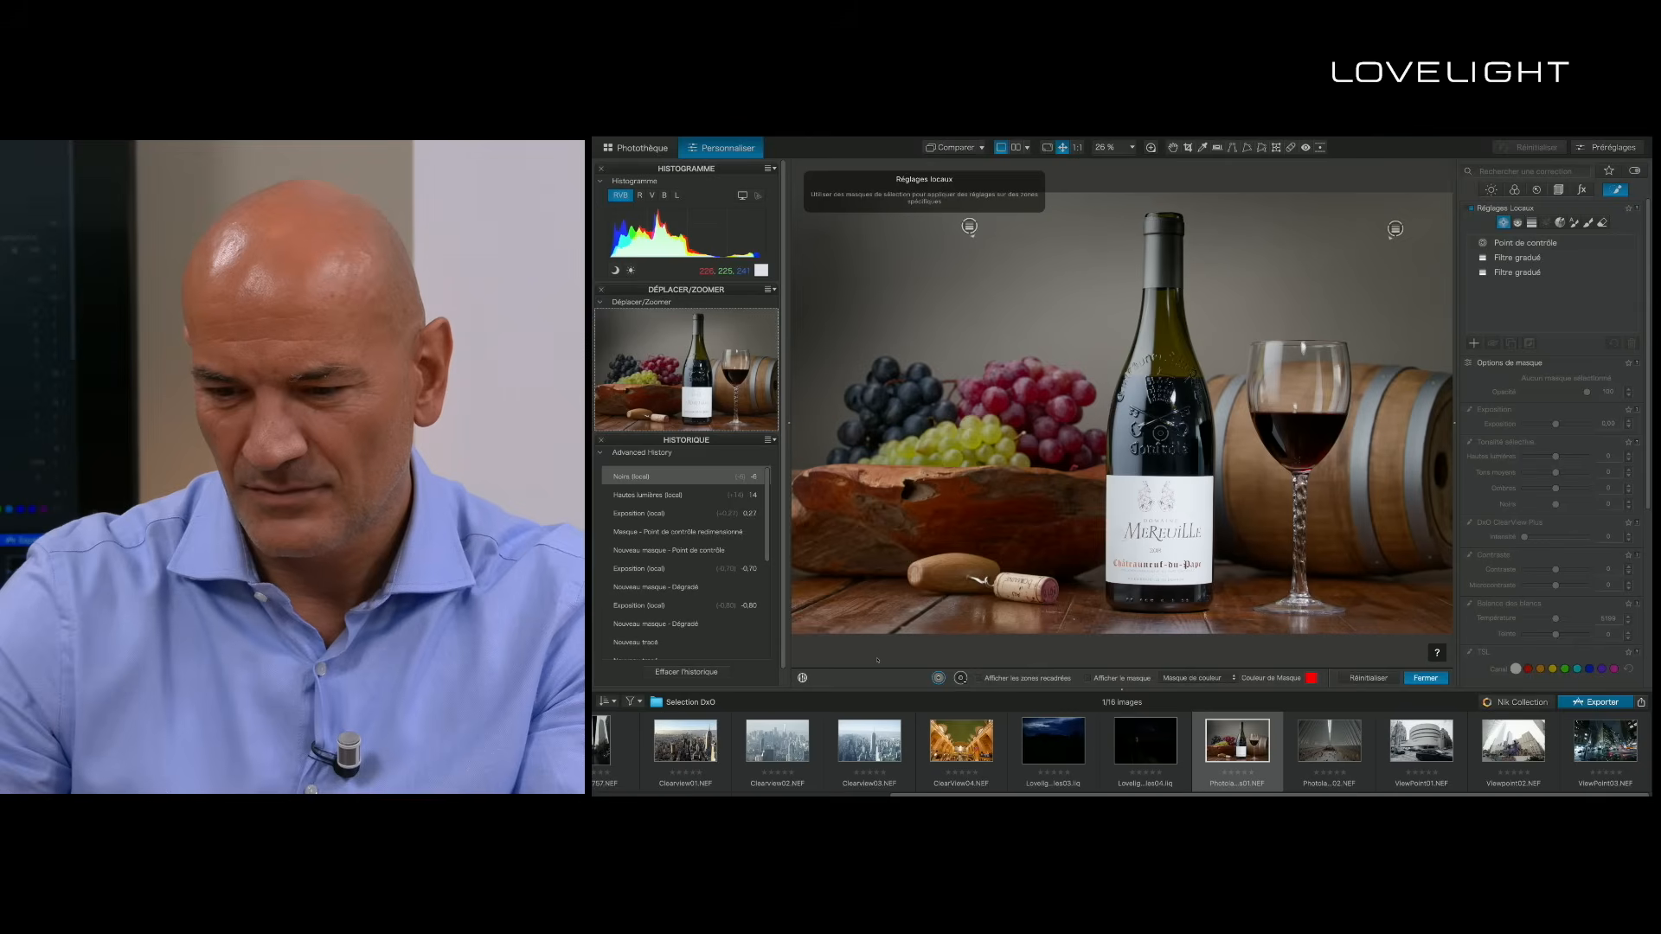
left_click(1159, 528)
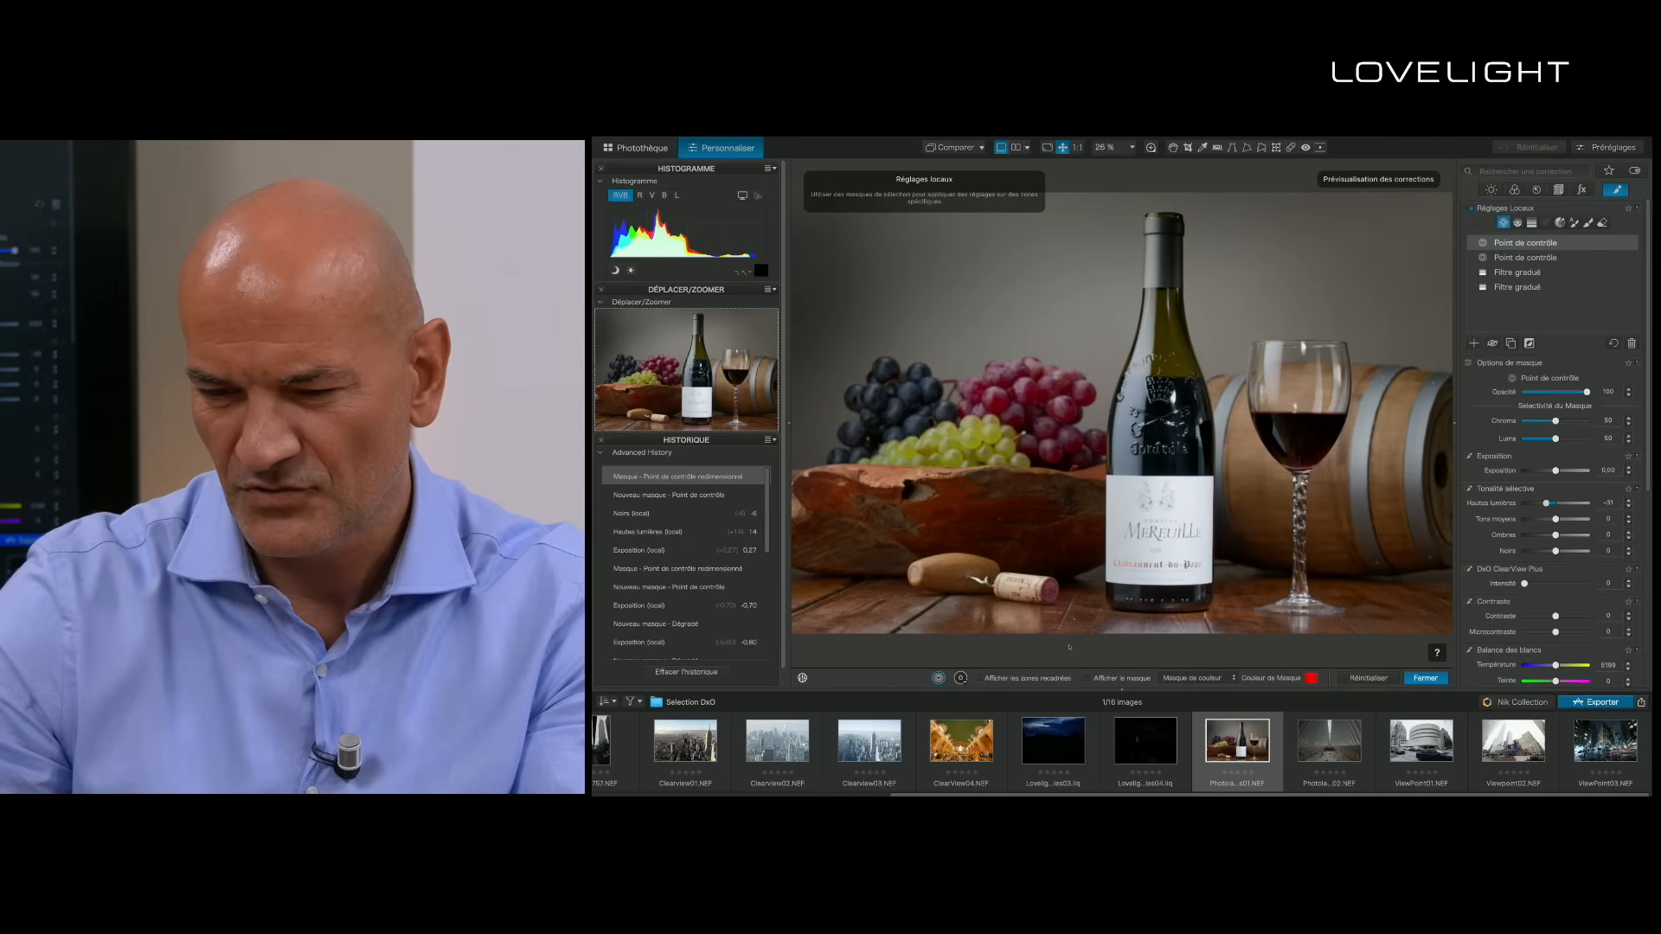
left_click_drag(1545, 503, 1548, 503)
left_click_drag(1523, 584, 1557, 633)
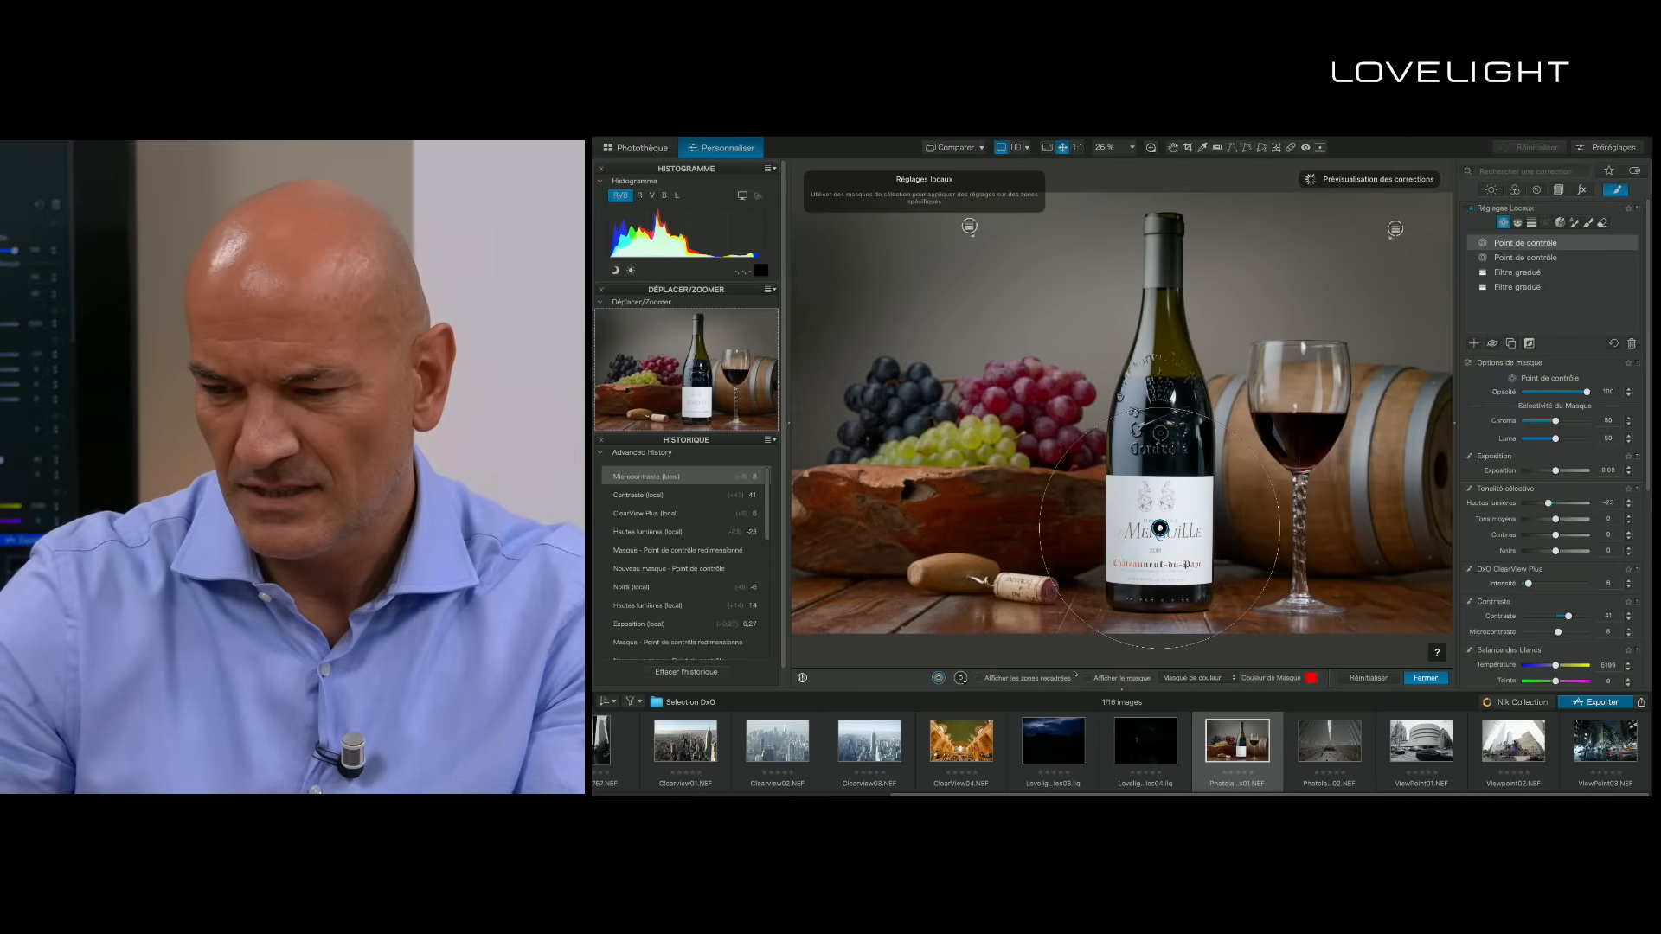
left_click_drag(1555, 551, 1539, 551)
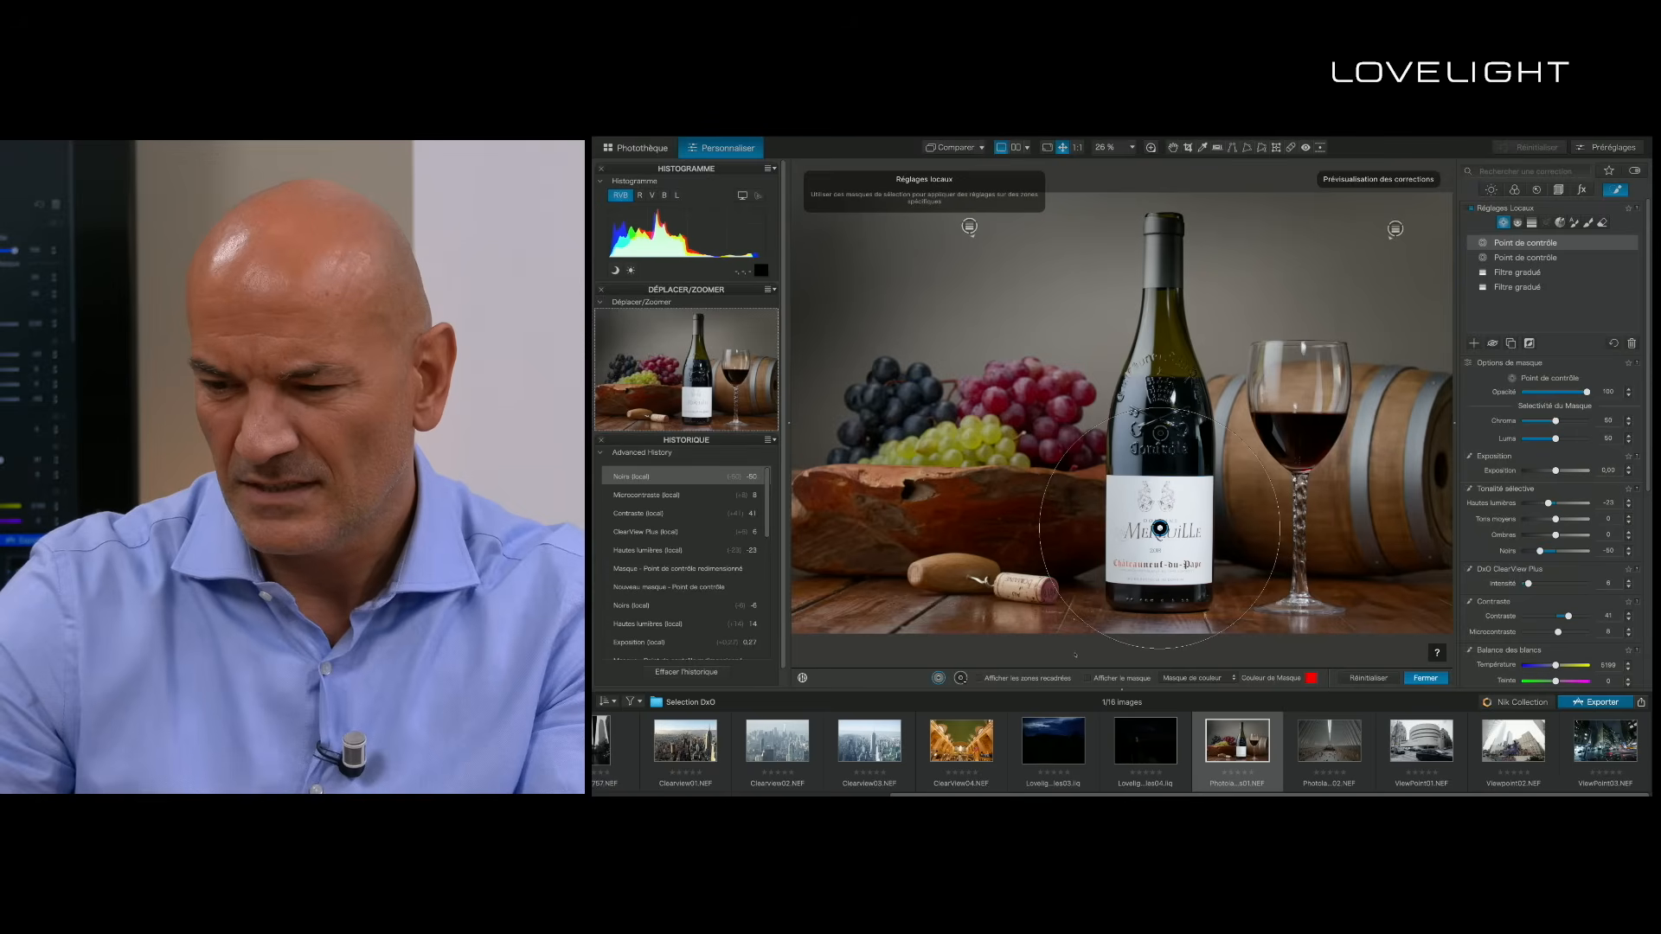
left_click_drag(1556, 535, 1550, 534)
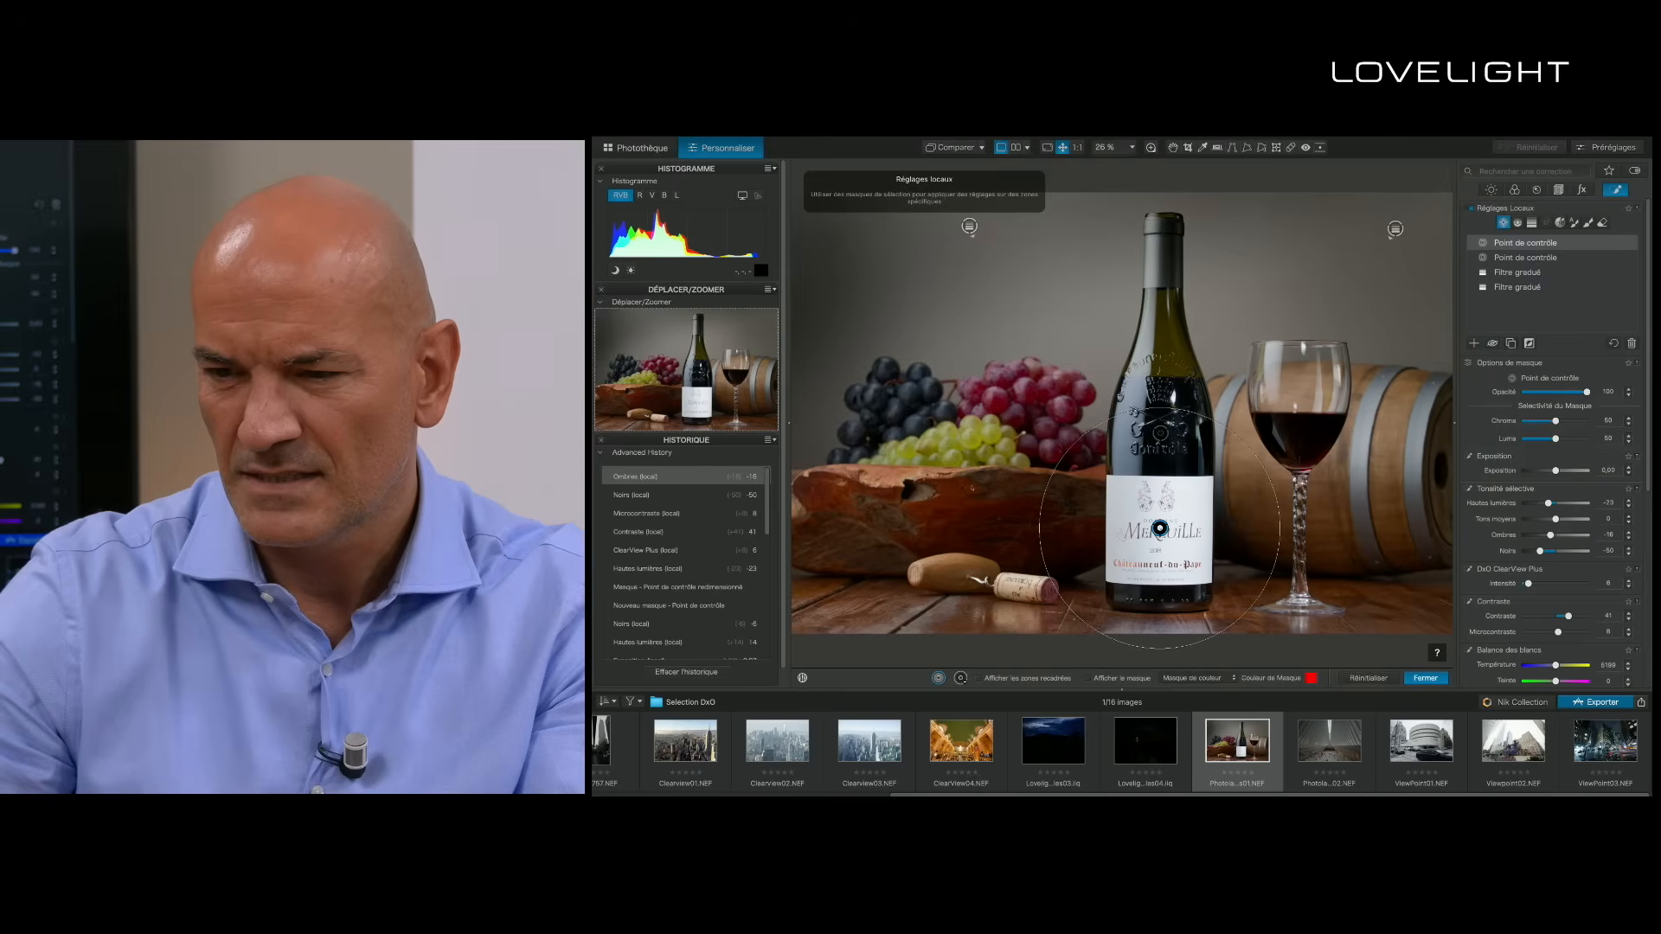
- Leave the local adjustments and compare the edited wine photo with its uncorrected version
left_click(1173, 148)
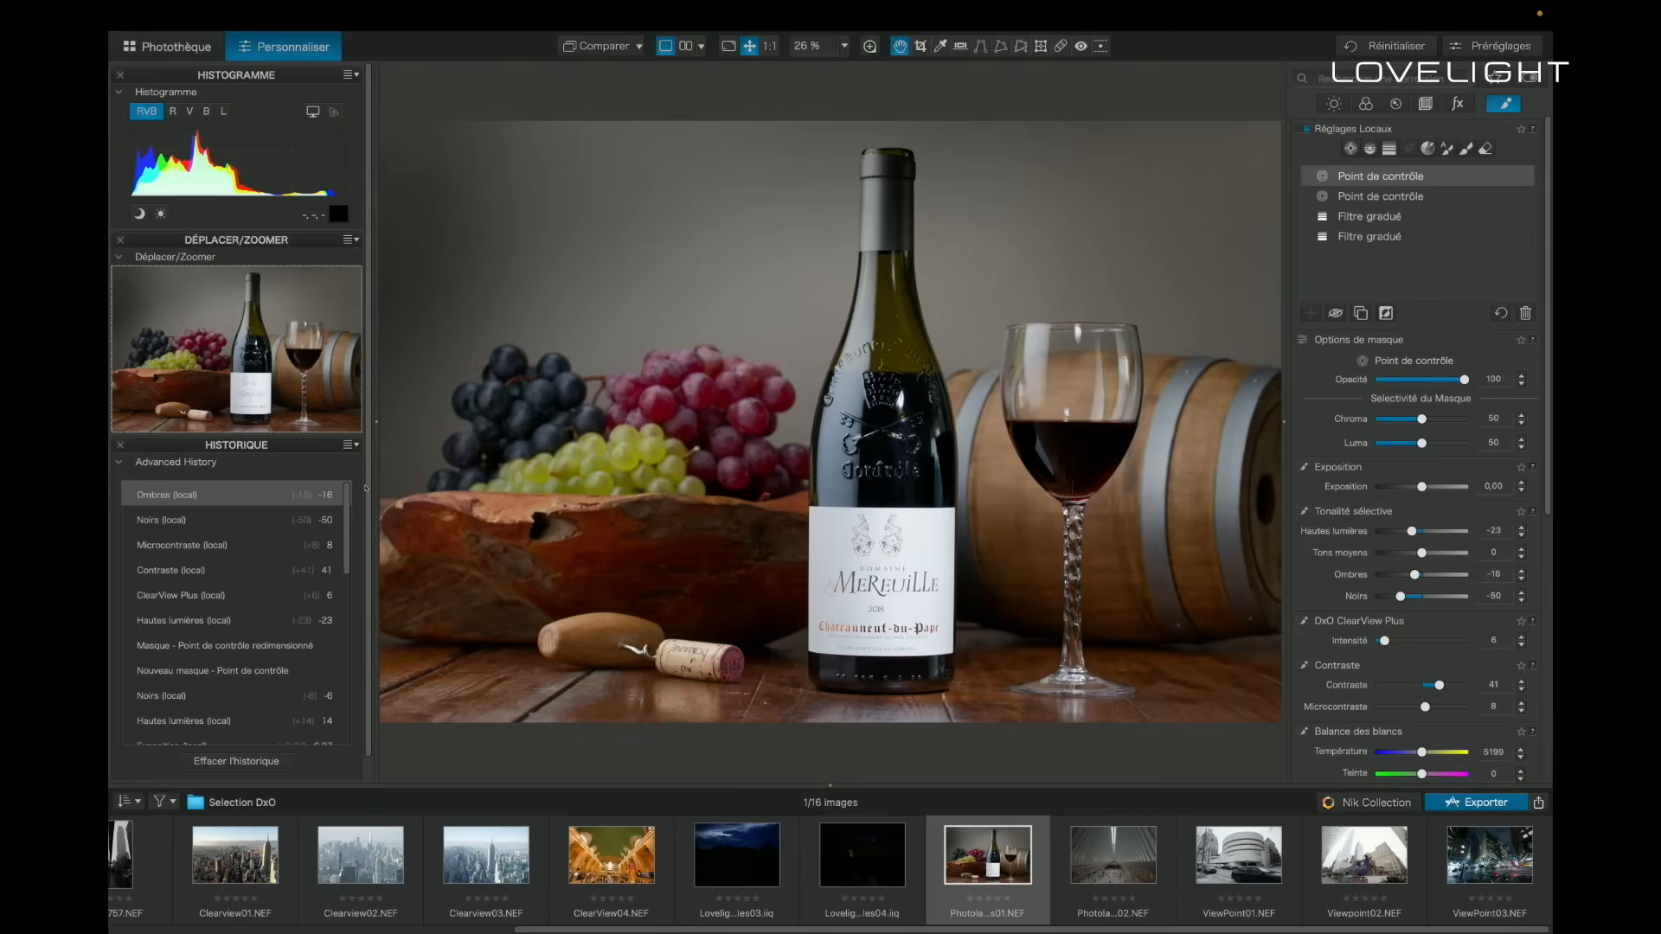
key("d")
key("d")
key("l")
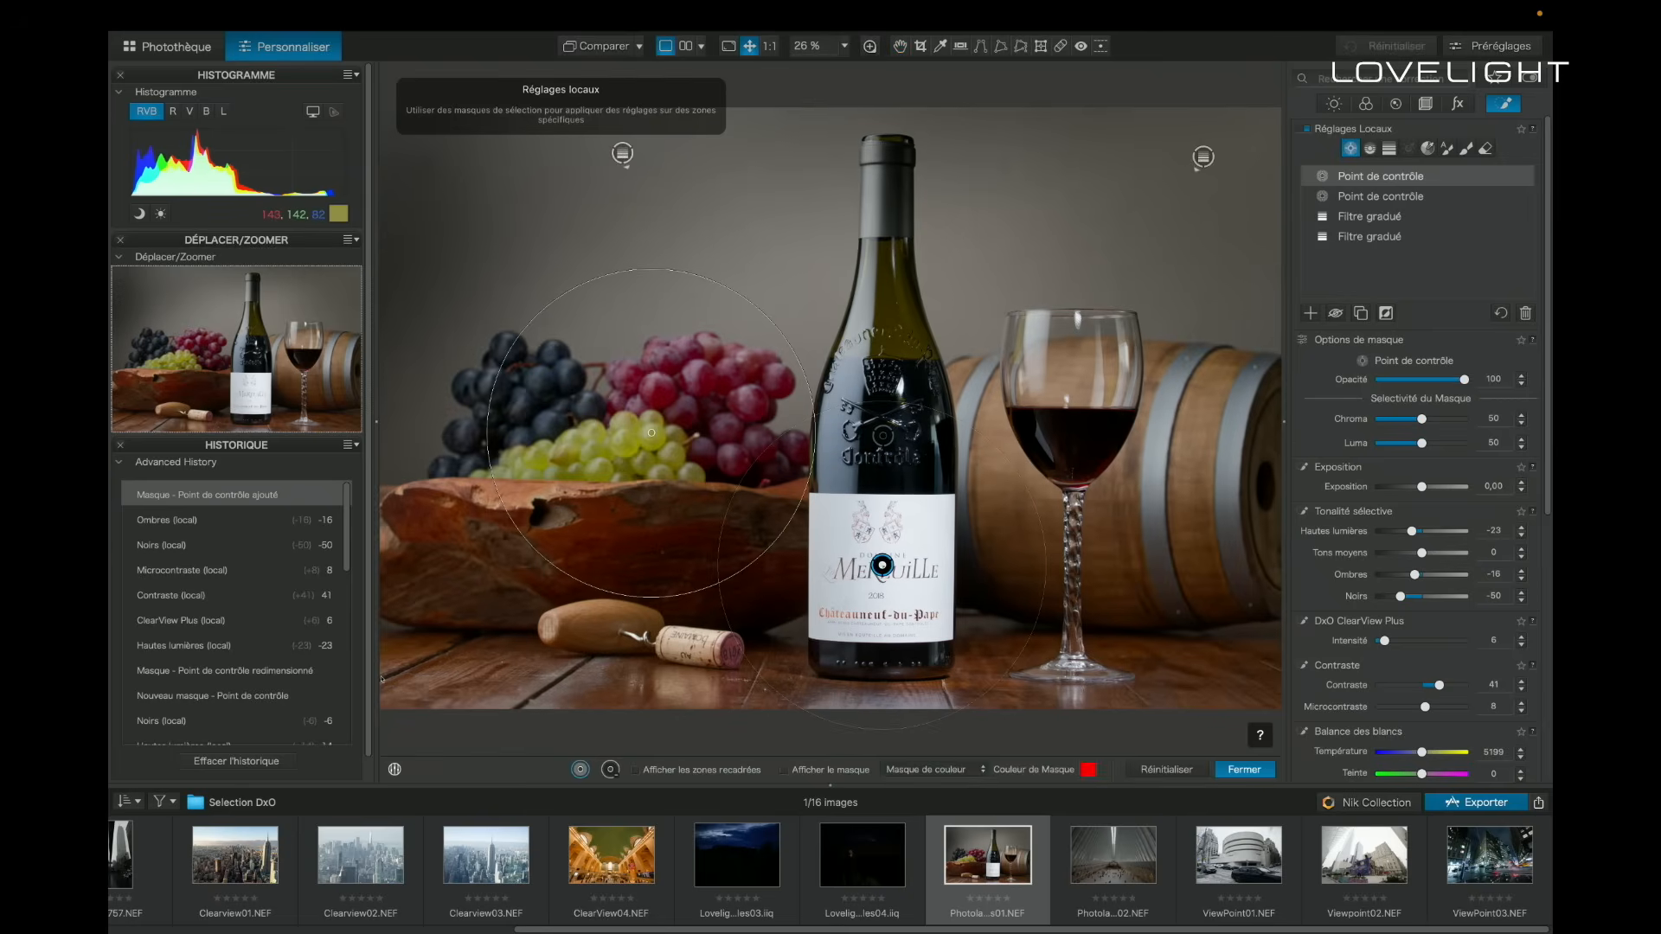
left_click(651, 432)
left_click_drag(526, 539, 532, 533)
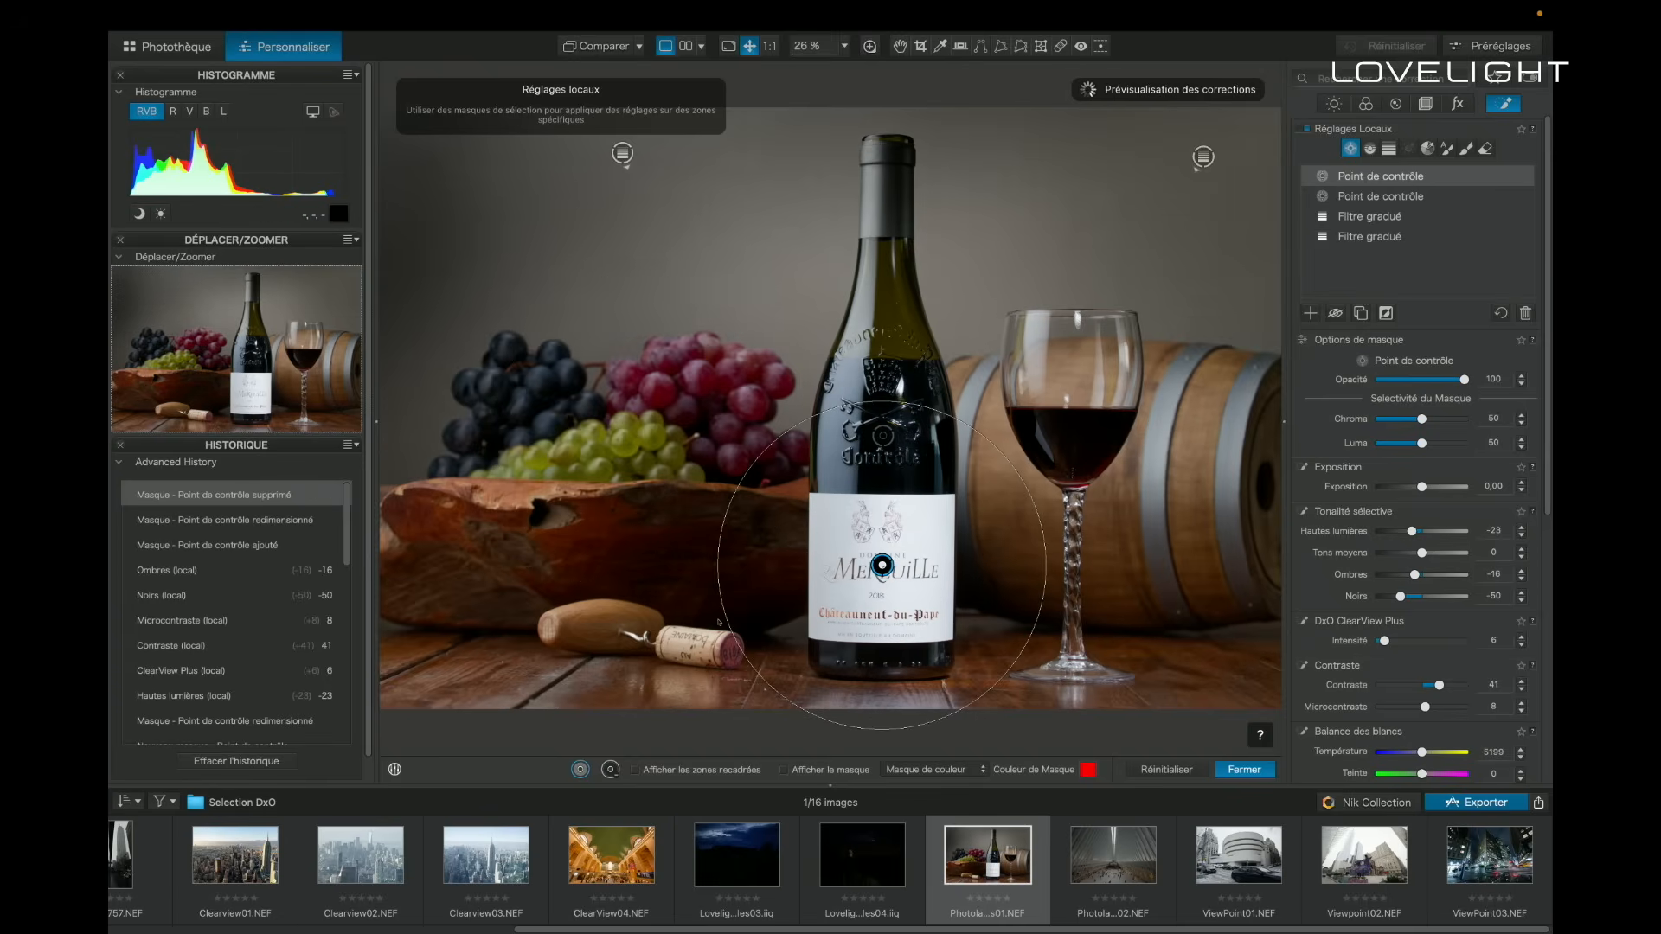
key("Delete")
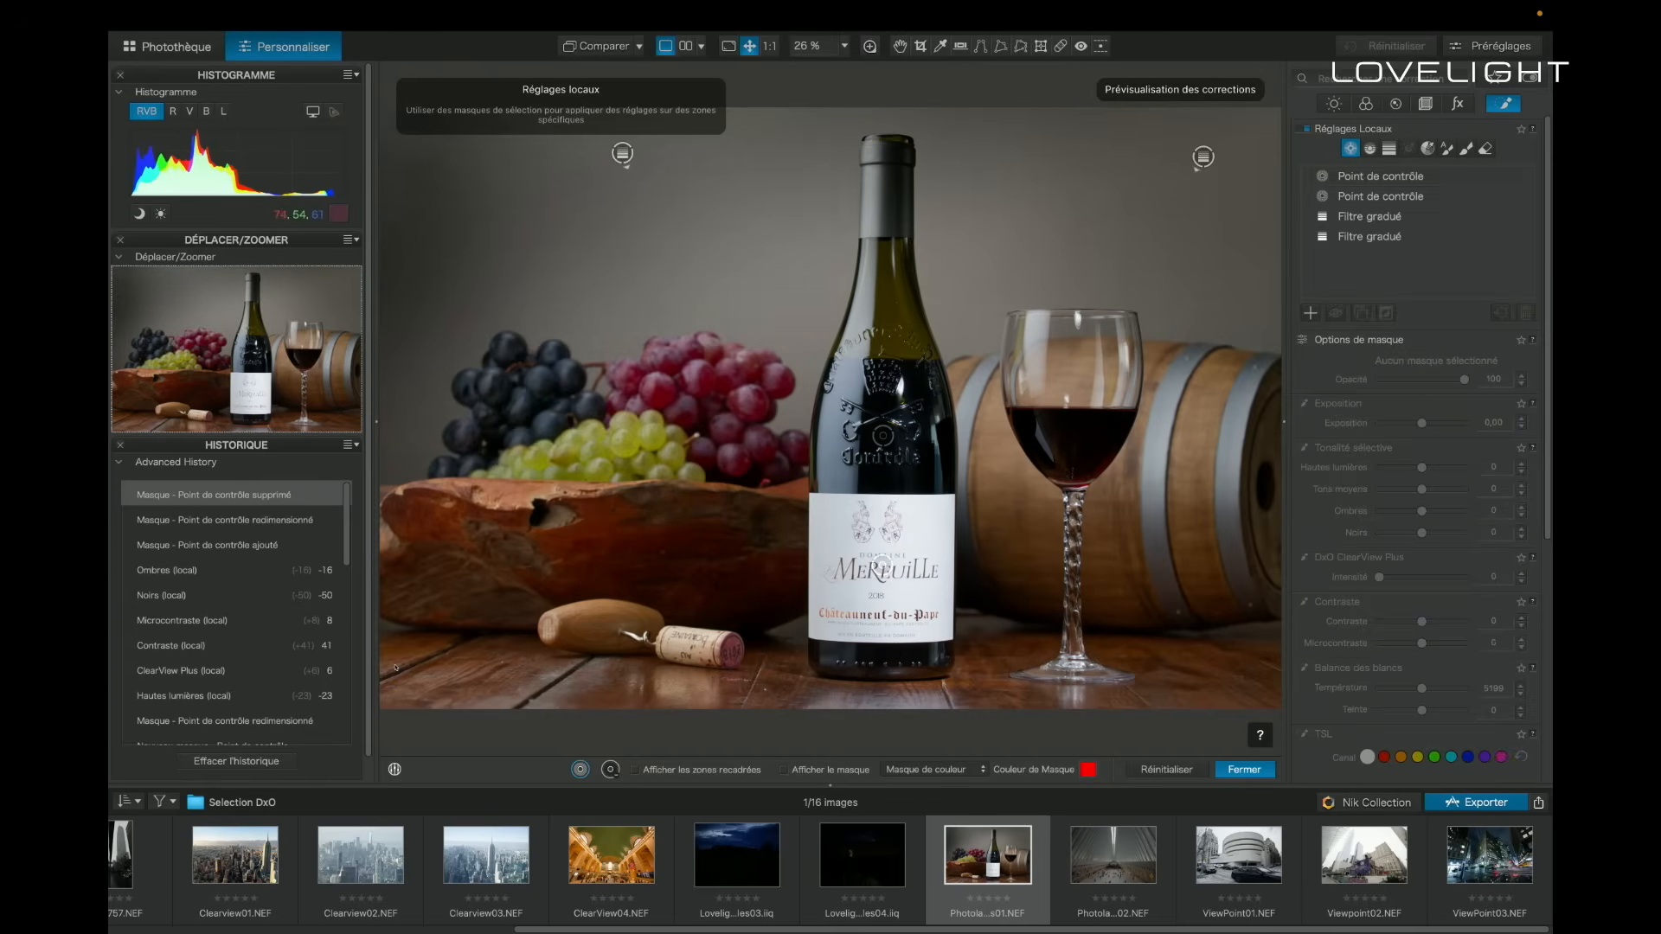